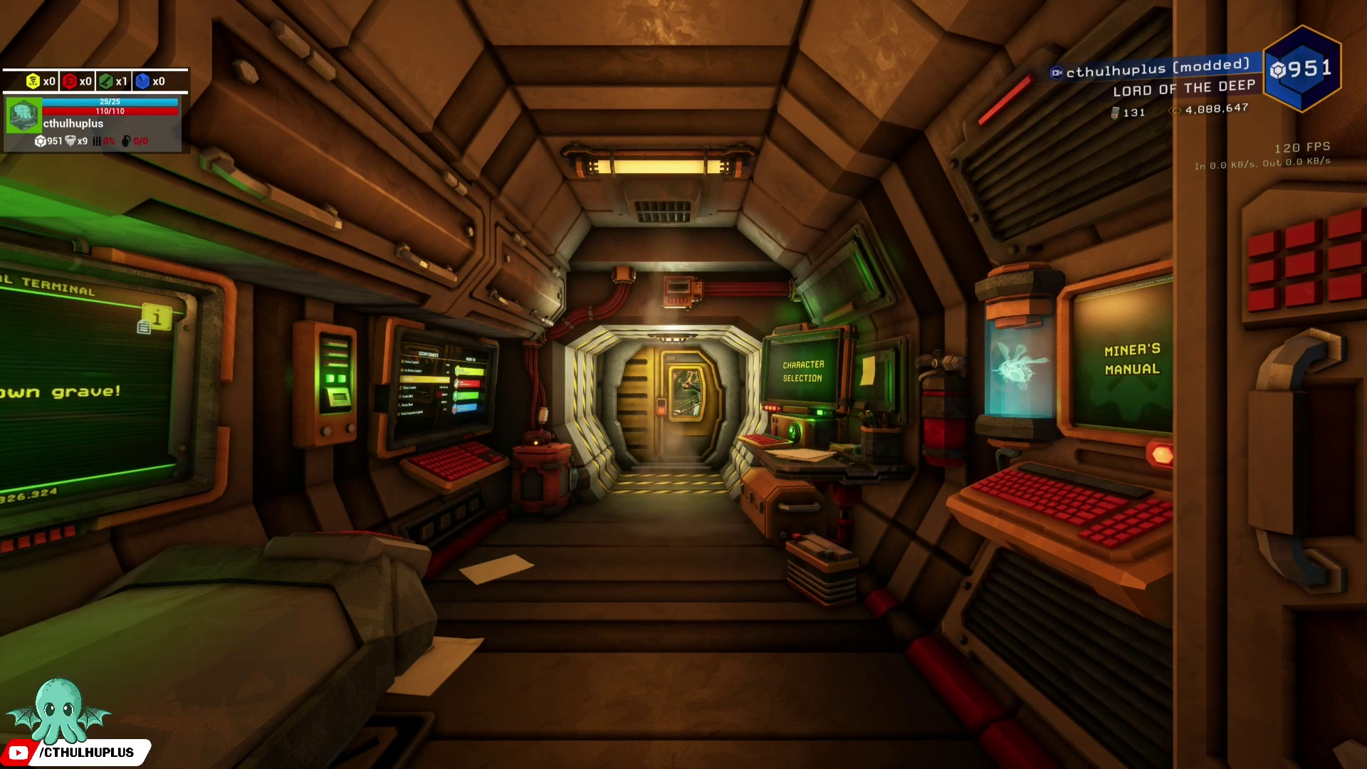
Step: Open the mod.io management page from the game's modding settings and limit the list to subscribed mods
{"action": "key", "text": "Escape"}
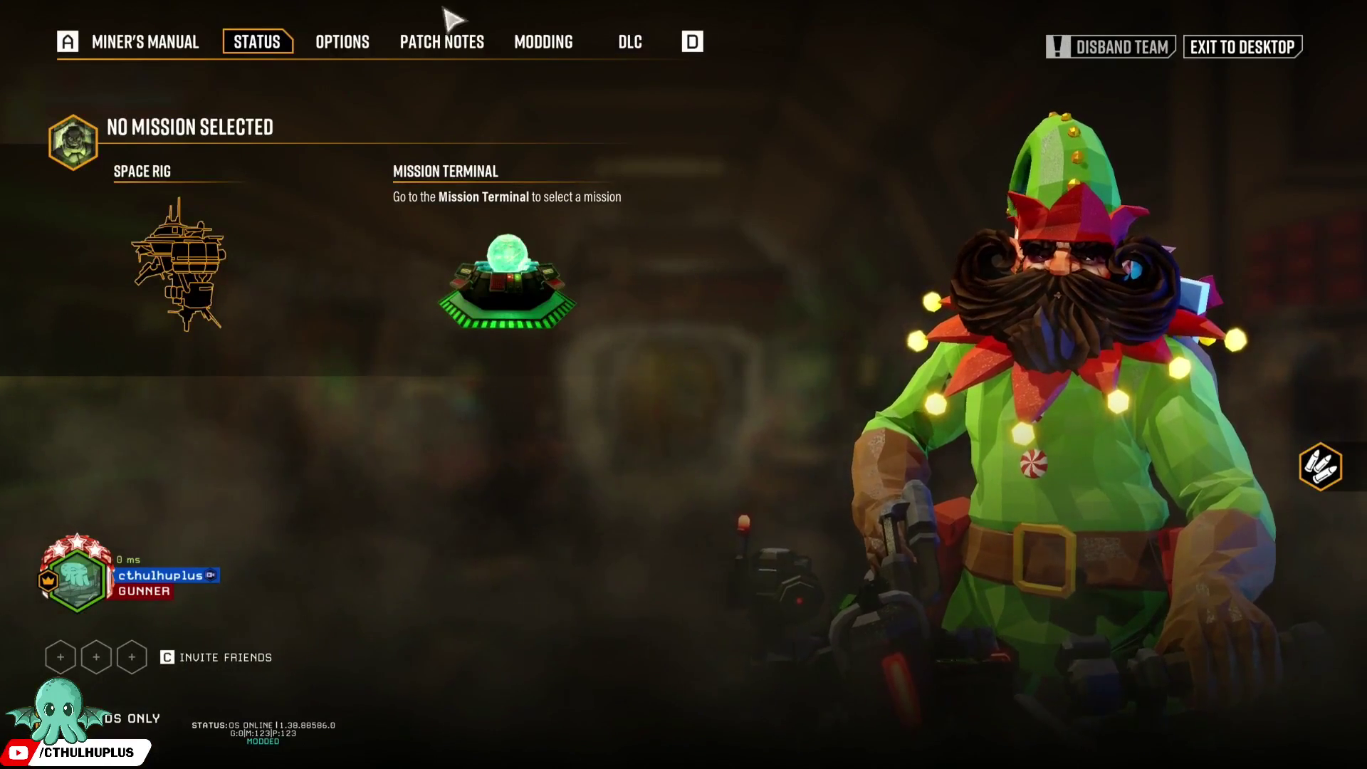
{"action": "left_click", "coordinate": [561, 54]}
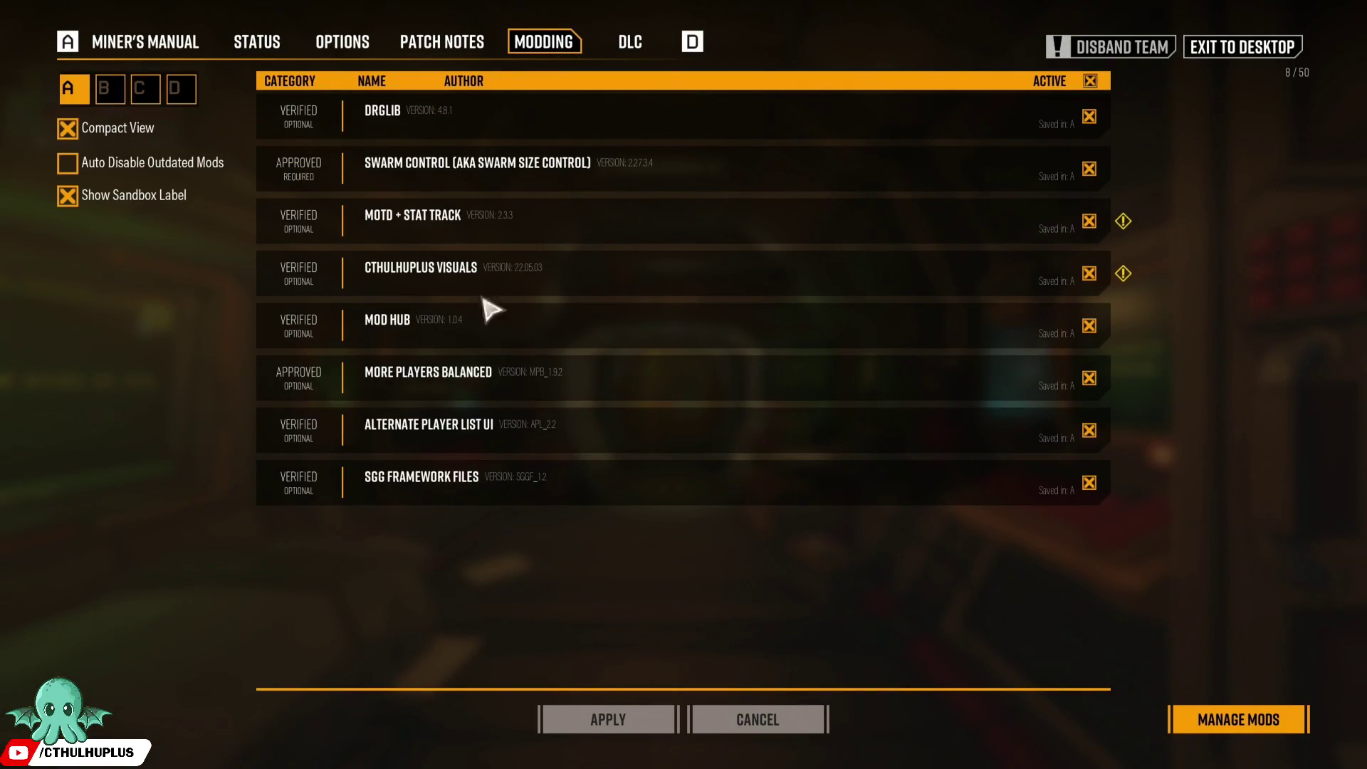
{"action": "left_click", "coordinate": [1203, 723]}
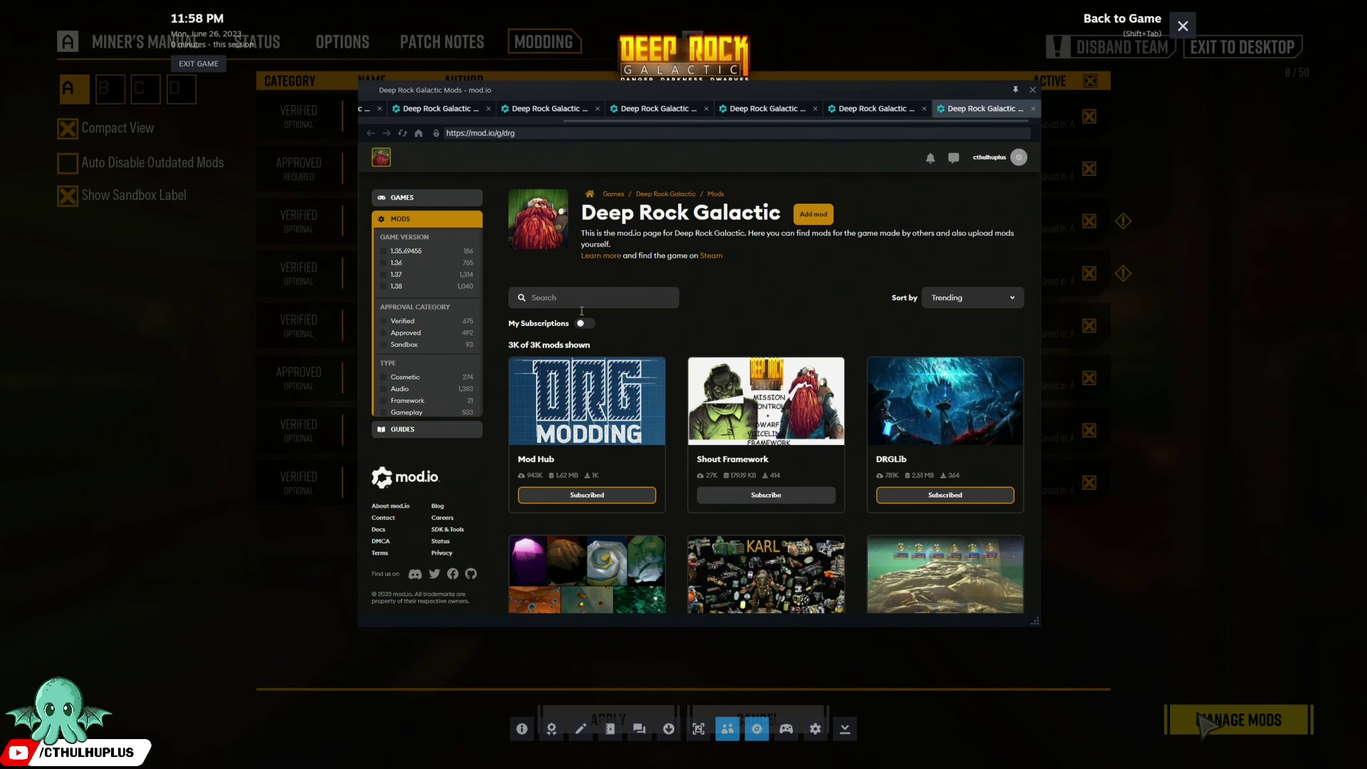
{"action": "left_click", "coordinate": [584, 324]}
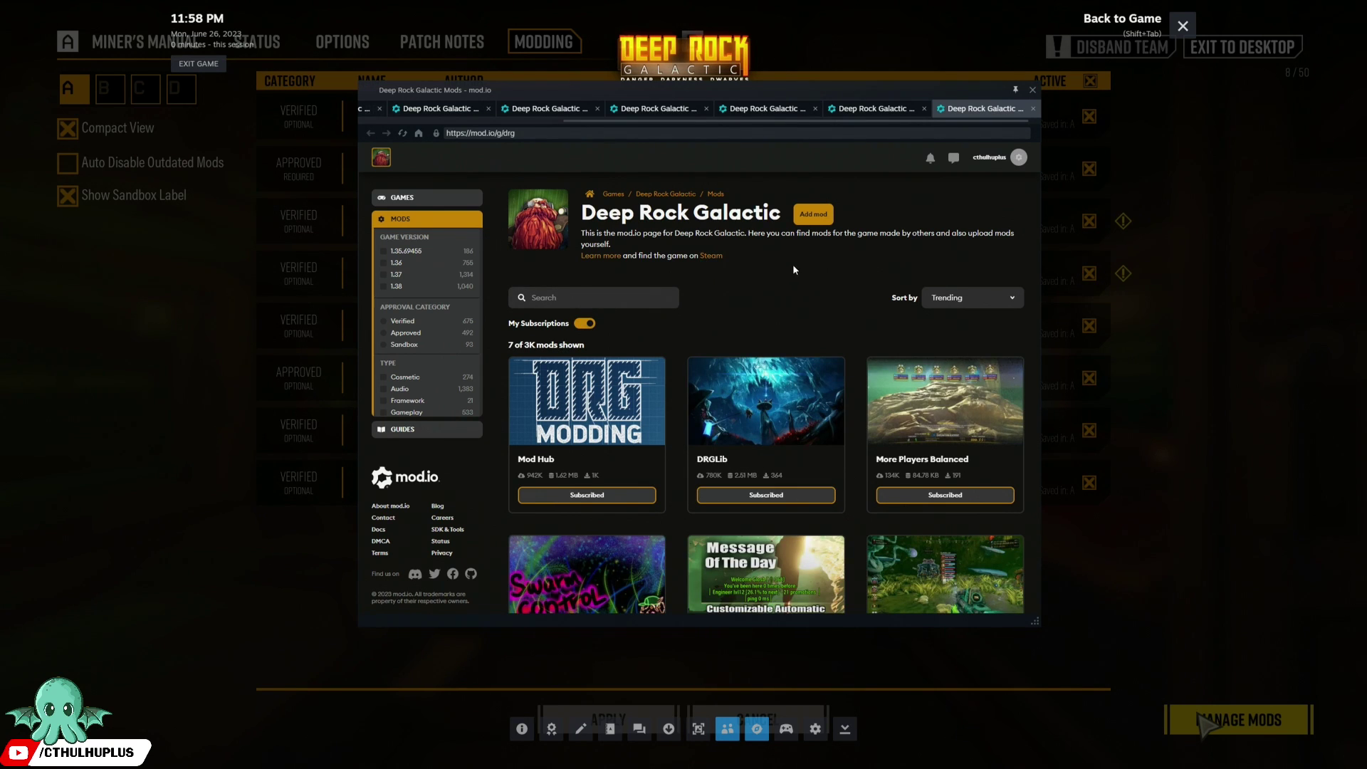
Step: Unsubscribe from Mod Hub, More Players Balanced, DRGLib, Swarm Control and Alternate Player List UI, and return to the game
{"action": "scroll", "coordinate": [795, 269], "scroll_direction": "down", "scroll_amount": 3}
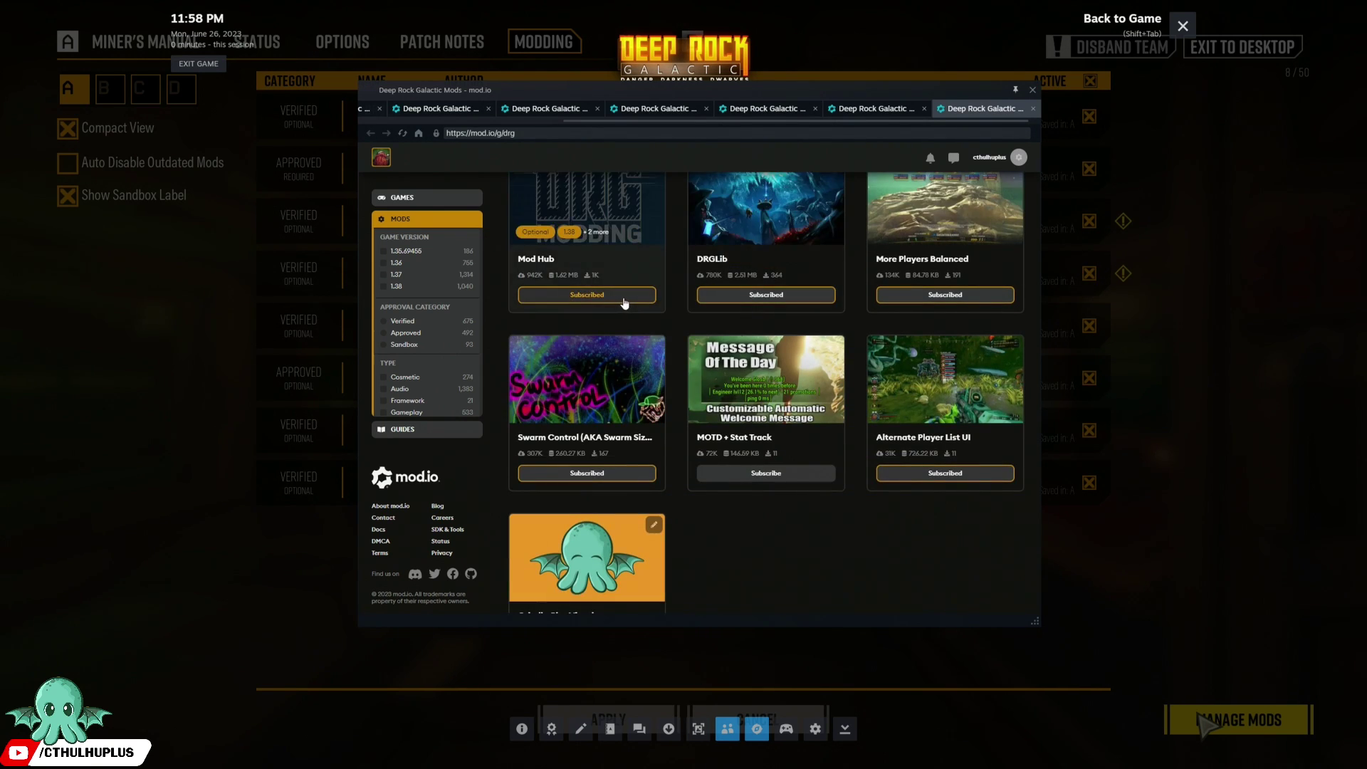
{"action": "left_click", "coordinate": [628, 299]}
{"action": "left_click", "coordinate": [756, 381]}
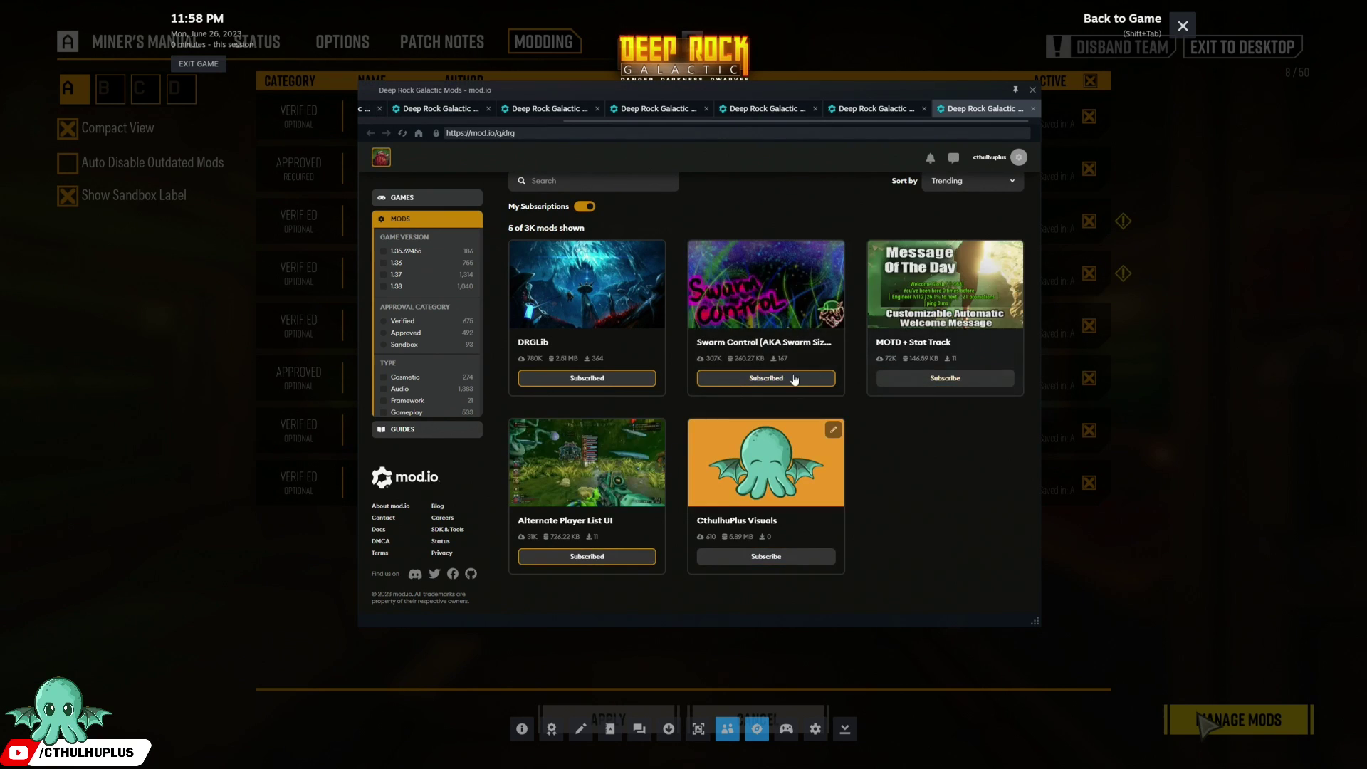
{"action": "left_click", "coordinate": [626, 384]}
{"action": "left_click", "coordinate": [627, 385]}
{"action": "left_click", "coordinate": [768, 495]}
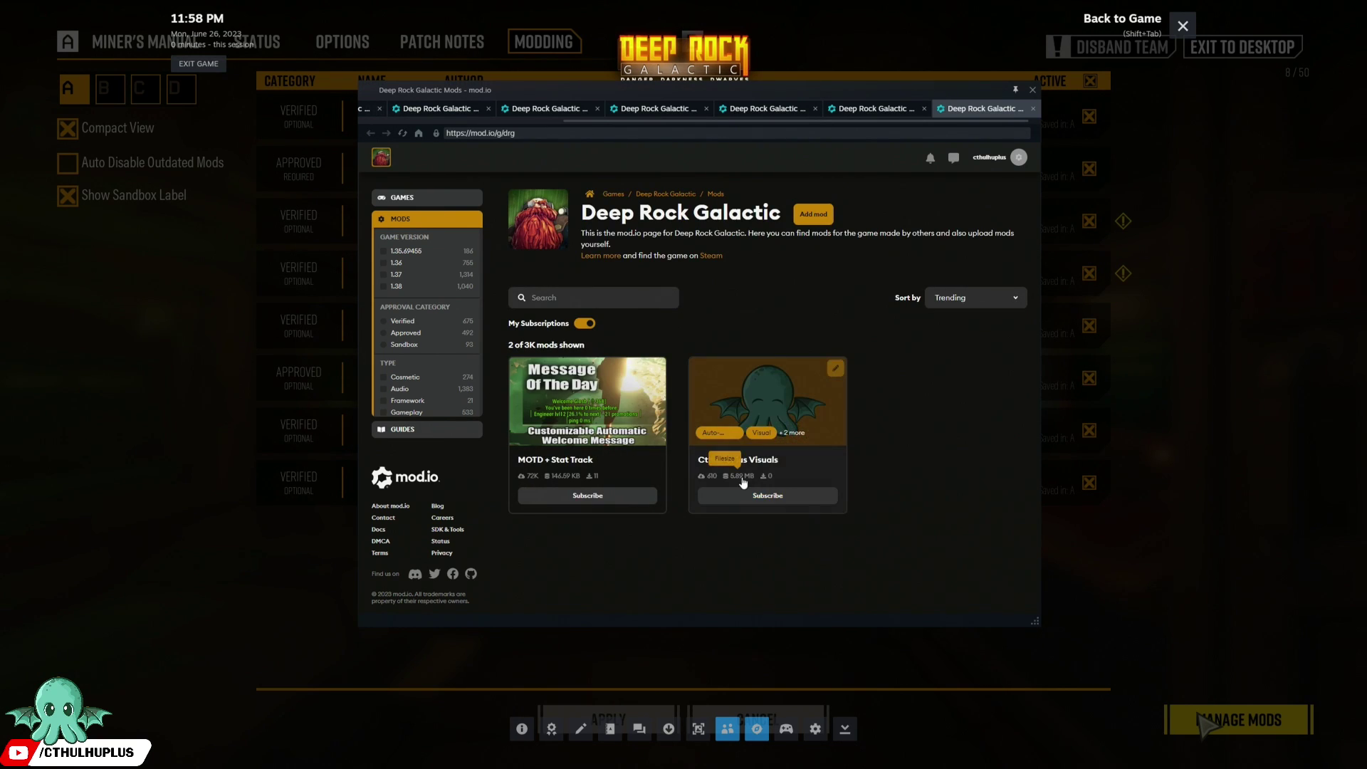
{"action": "left_click", "coordinate": [1032, 91]}
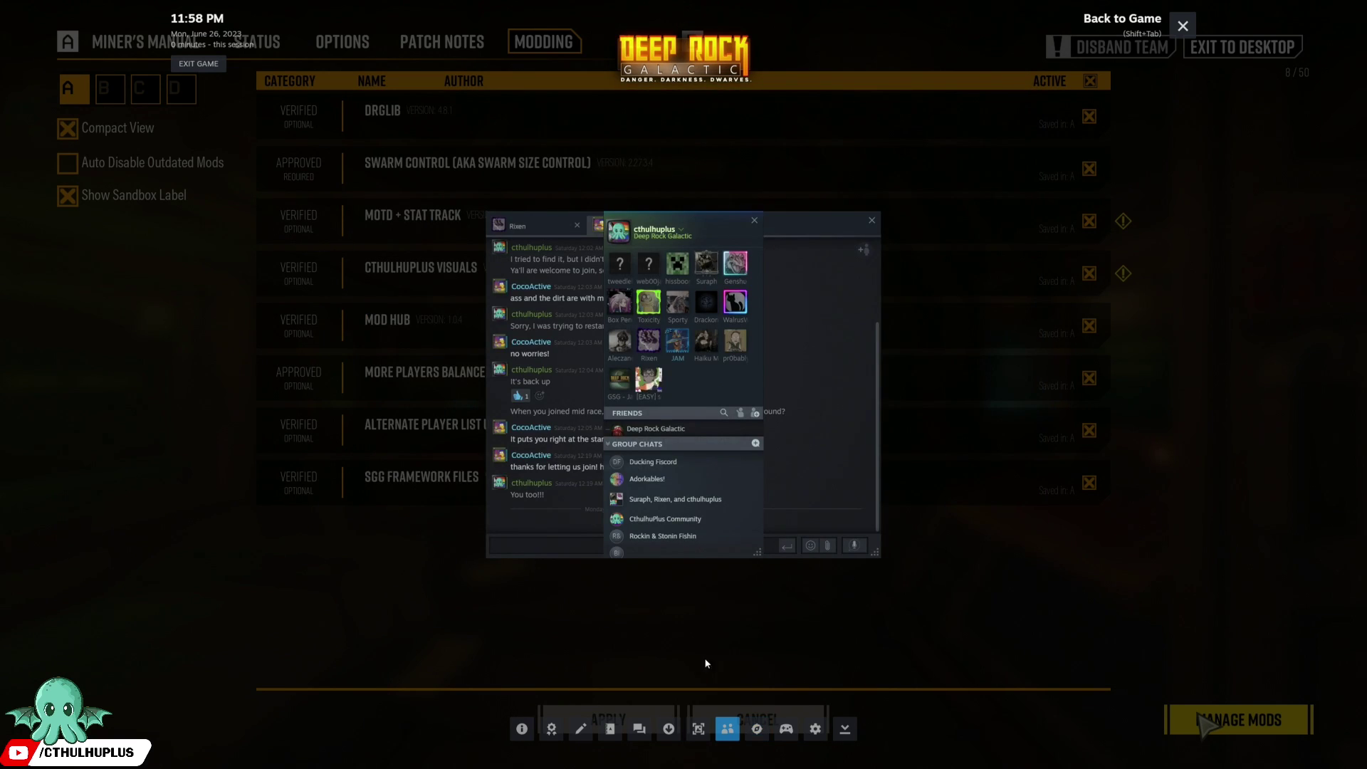
{"action": "left_click", "coordinate": [1183, 27]}
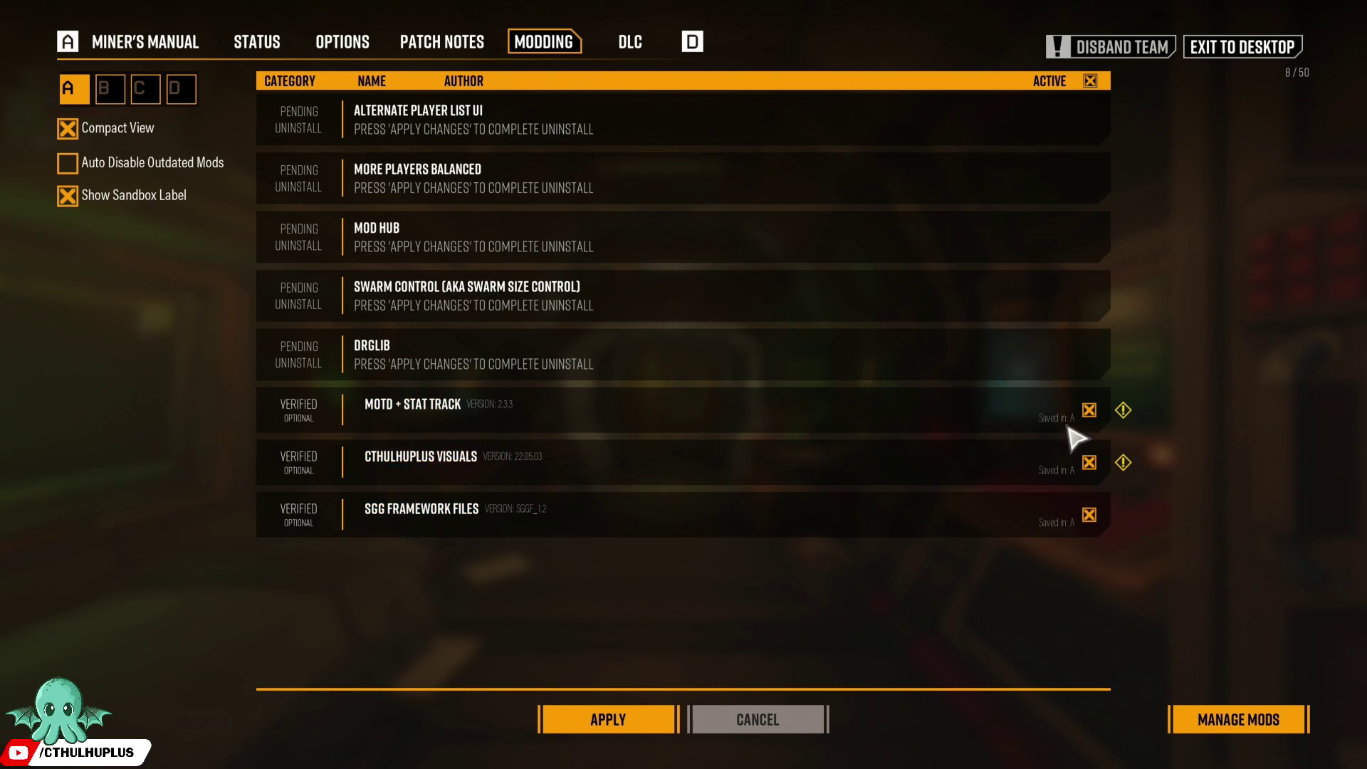
Step: Deactivate MOTD + Stat Track, CthulhuPlus Visuals and SGG Framework Files, and apply the mod changes
{"action": "left_click", "coordinate": [1090, 411]}
{"action": "left_click", "coordinate": [1090, 462]}
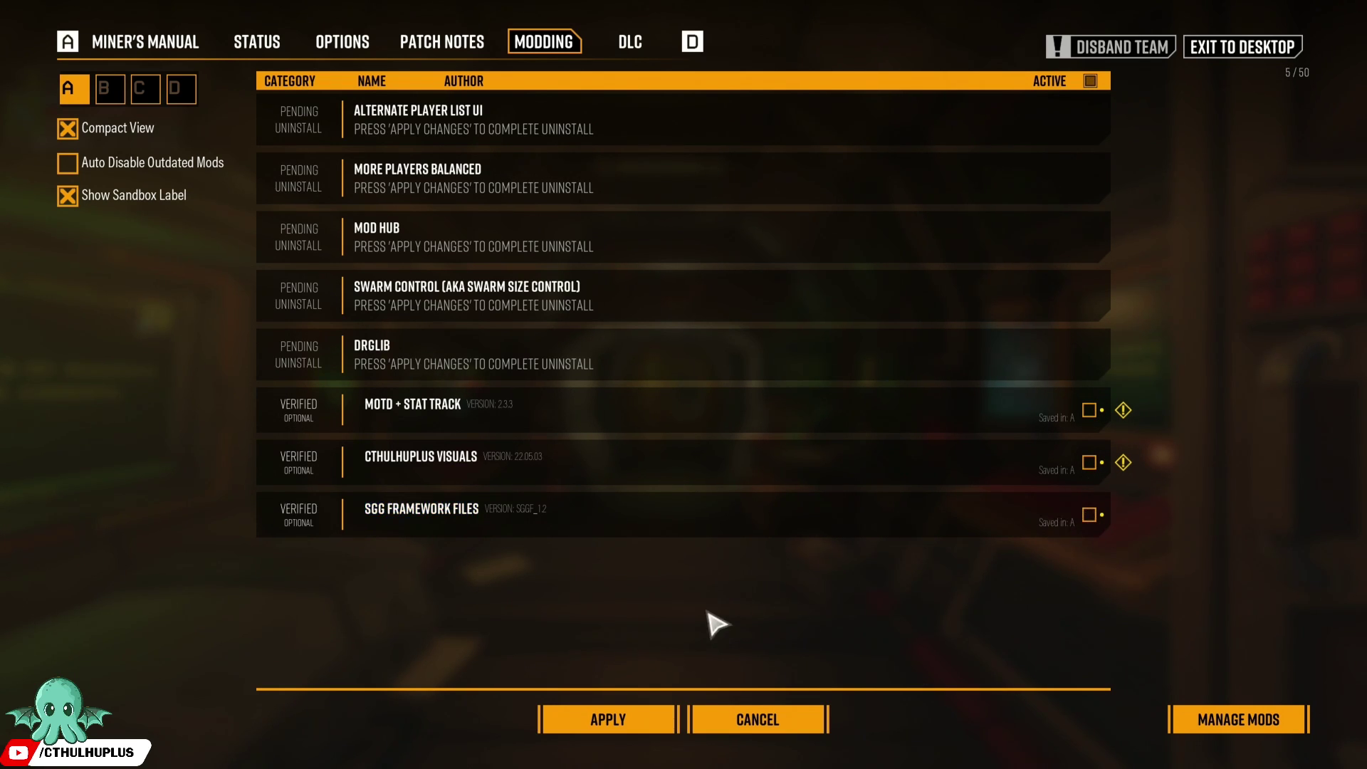
{"action": "left_click", "coordinate": [588, 722]}
{"action": "left_click", "coordinate": [600, 595]}
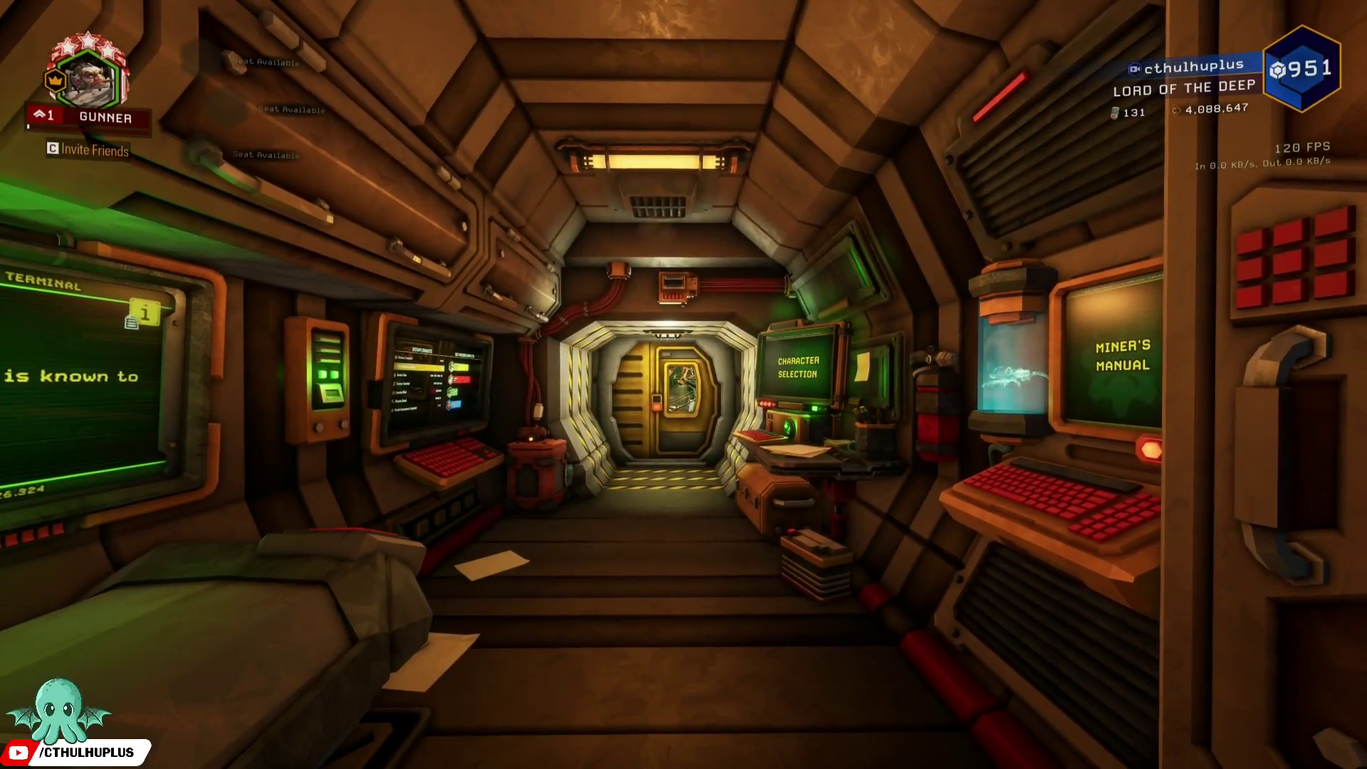
Step: Reopen the mod.io page from the modding settings and filter it to the remaining subscriptions
{"action": "key", "text": "Escape"}
{"action": "left_click", "coordinate": [544, 41]}
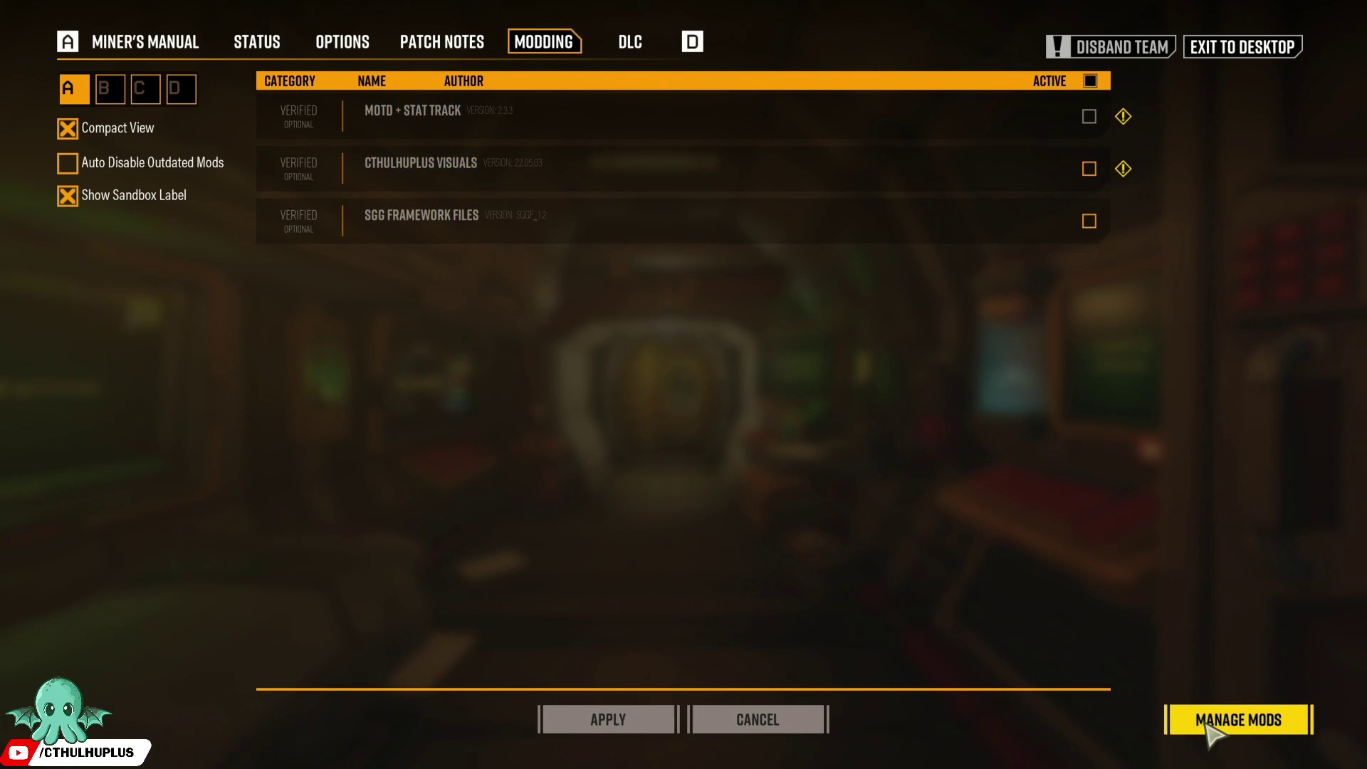
{"action": "key", "text": "shift+Tab"}
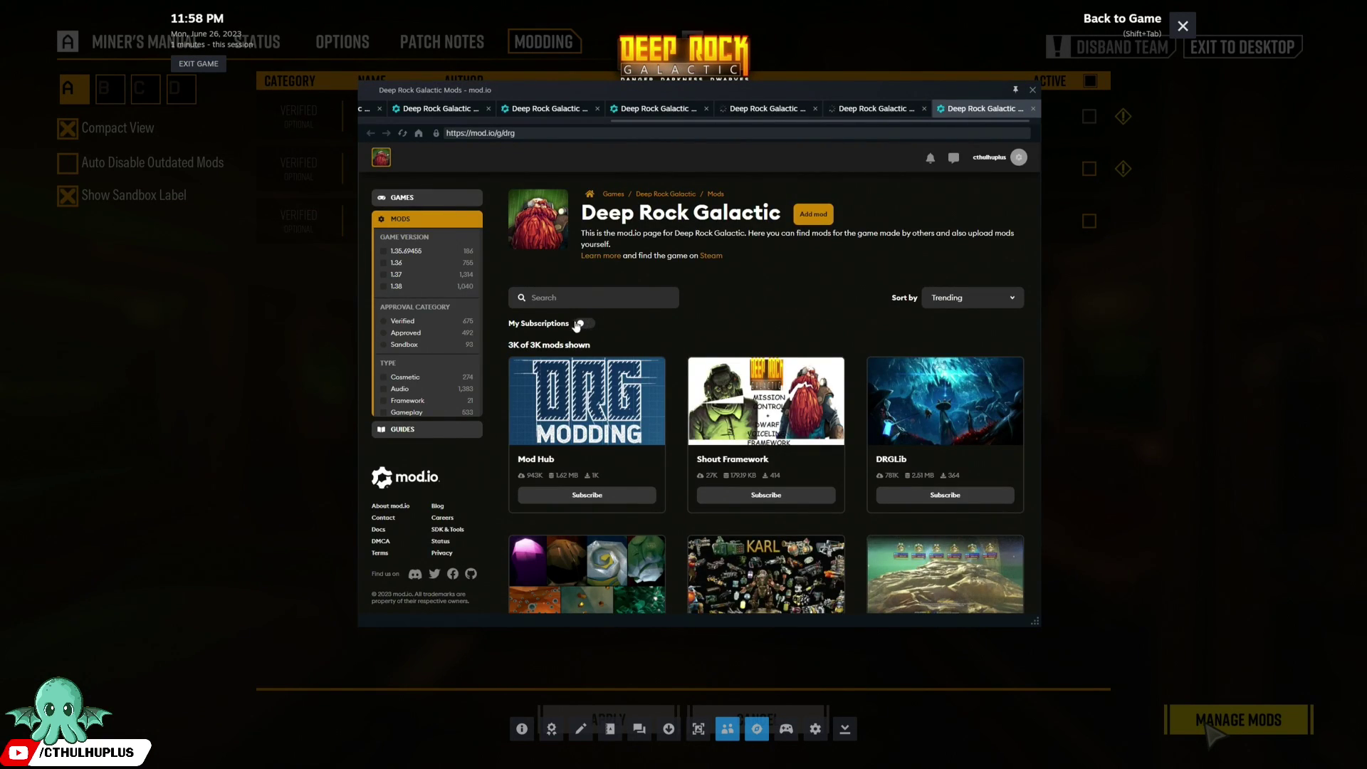
{"action": "left_click", "coordinate": [580, 324]}
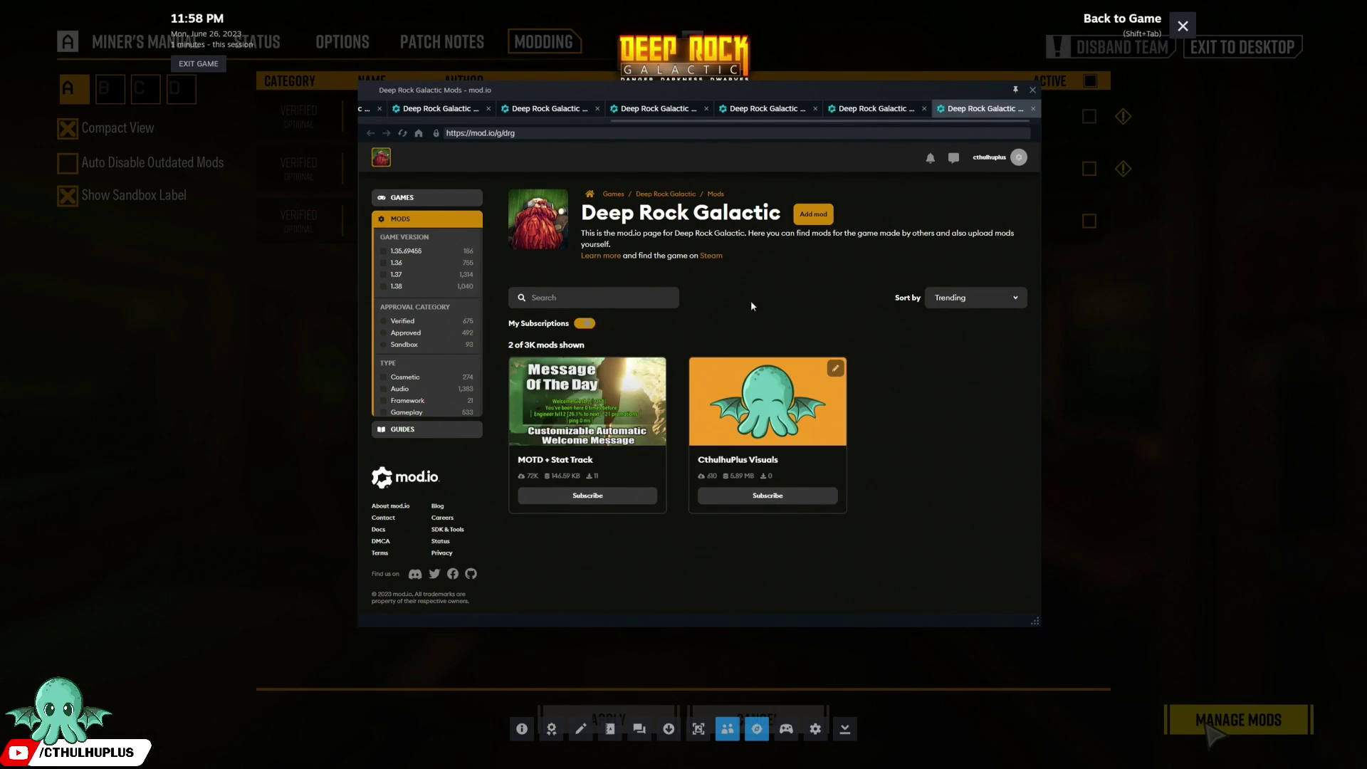
Step: Unsubscribe from MOTD + Stat Track on its mod page and return to the mod list
{"action": "left_click", "coordinate": [612, 391]}
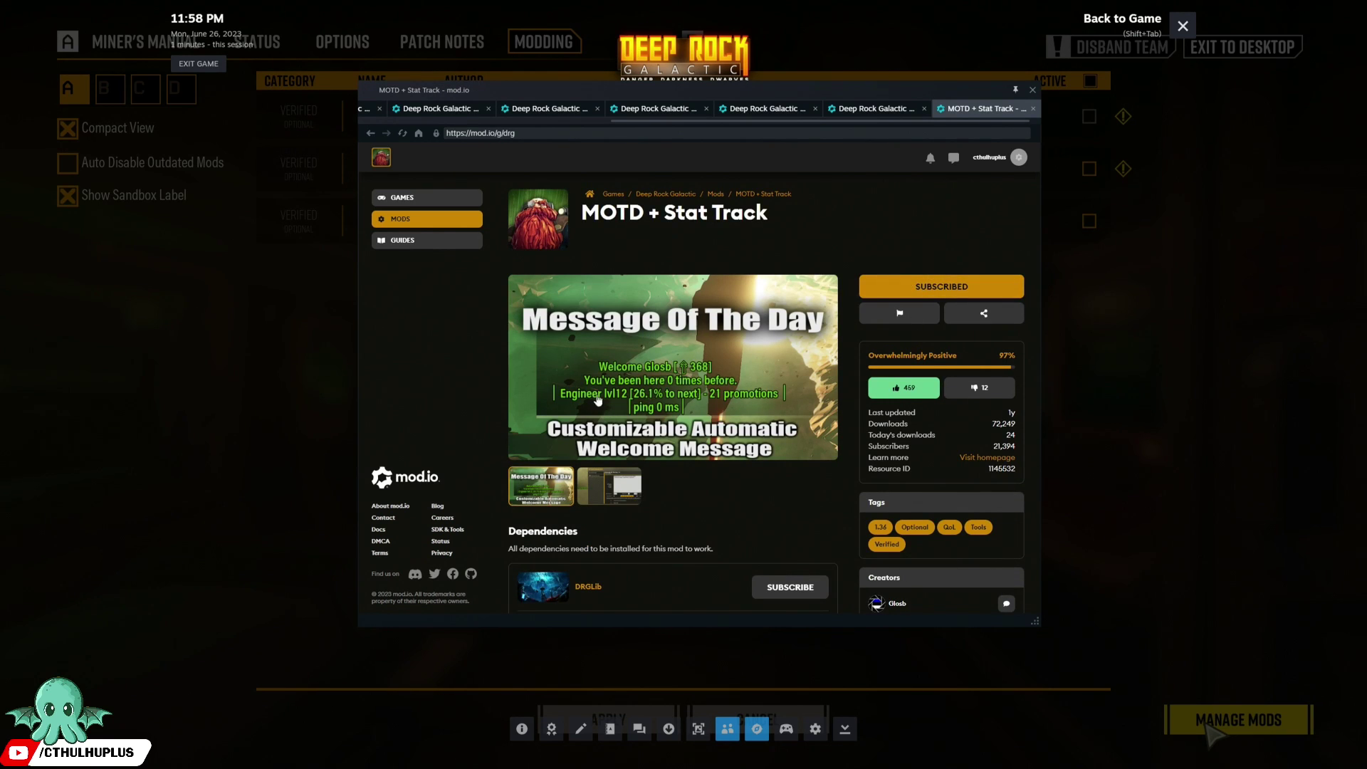
{"action": "left_click", "coordinate": [953, 286]}
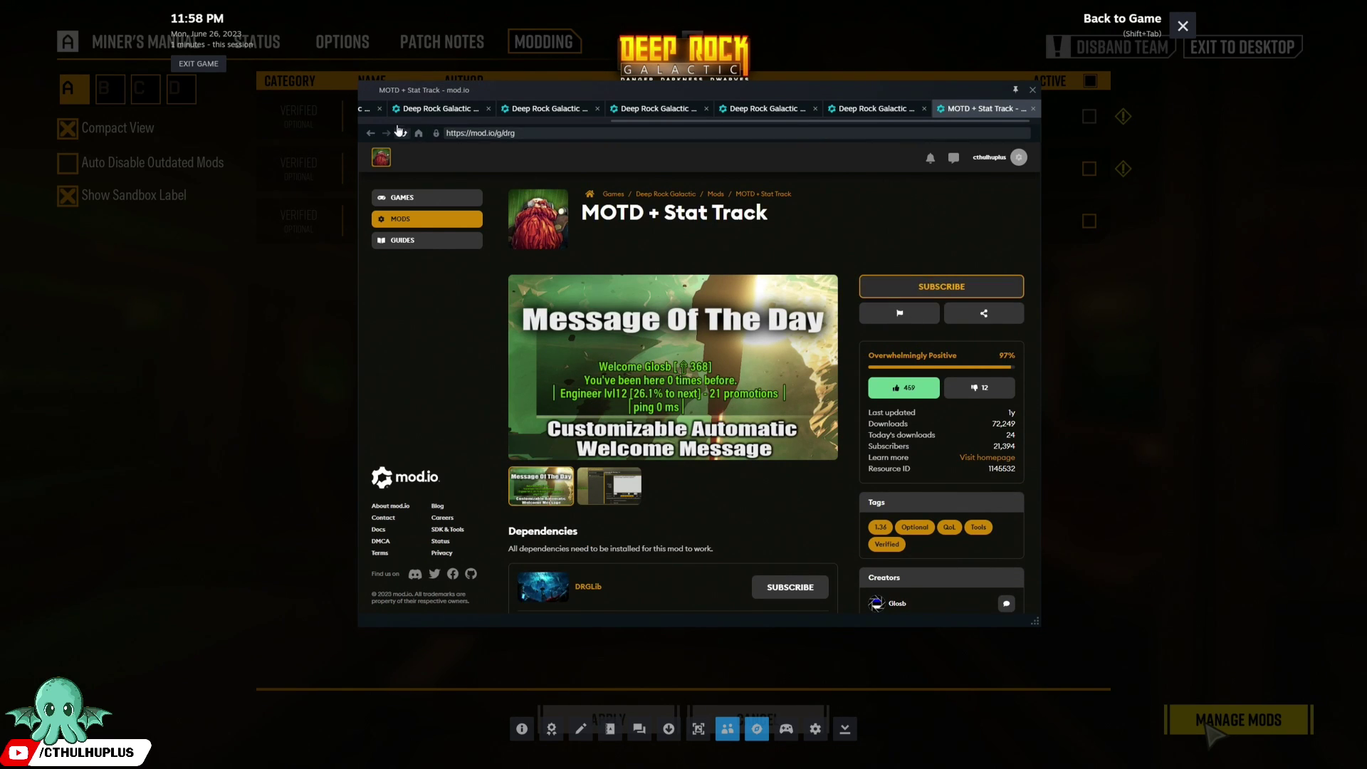
{"action": "left_click", "coordinate": [370, 133]}
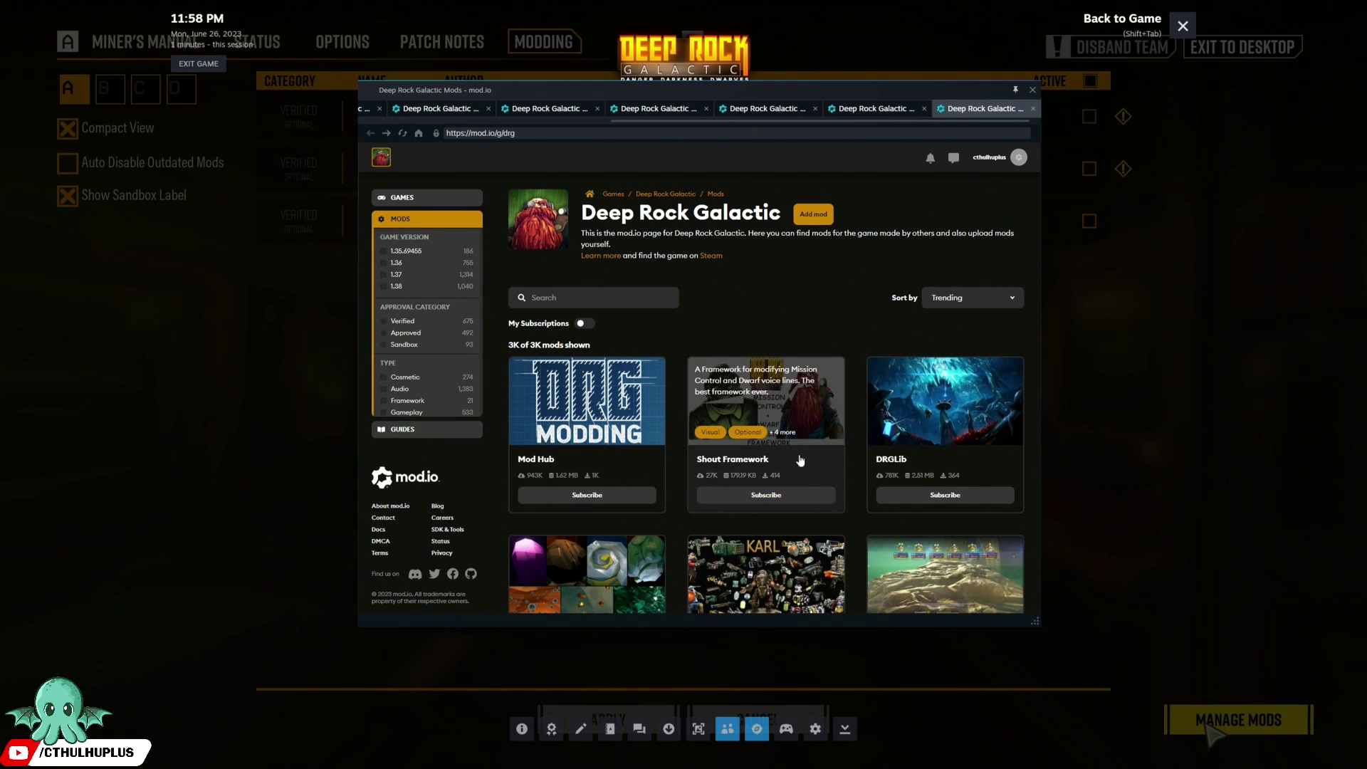
Step: Show the subscribed mods again, unsubscribe from CthulhuPlus Visuals on its mod page, and go back to the list
{"action": "left_click", "coordinate": [586, 323]}
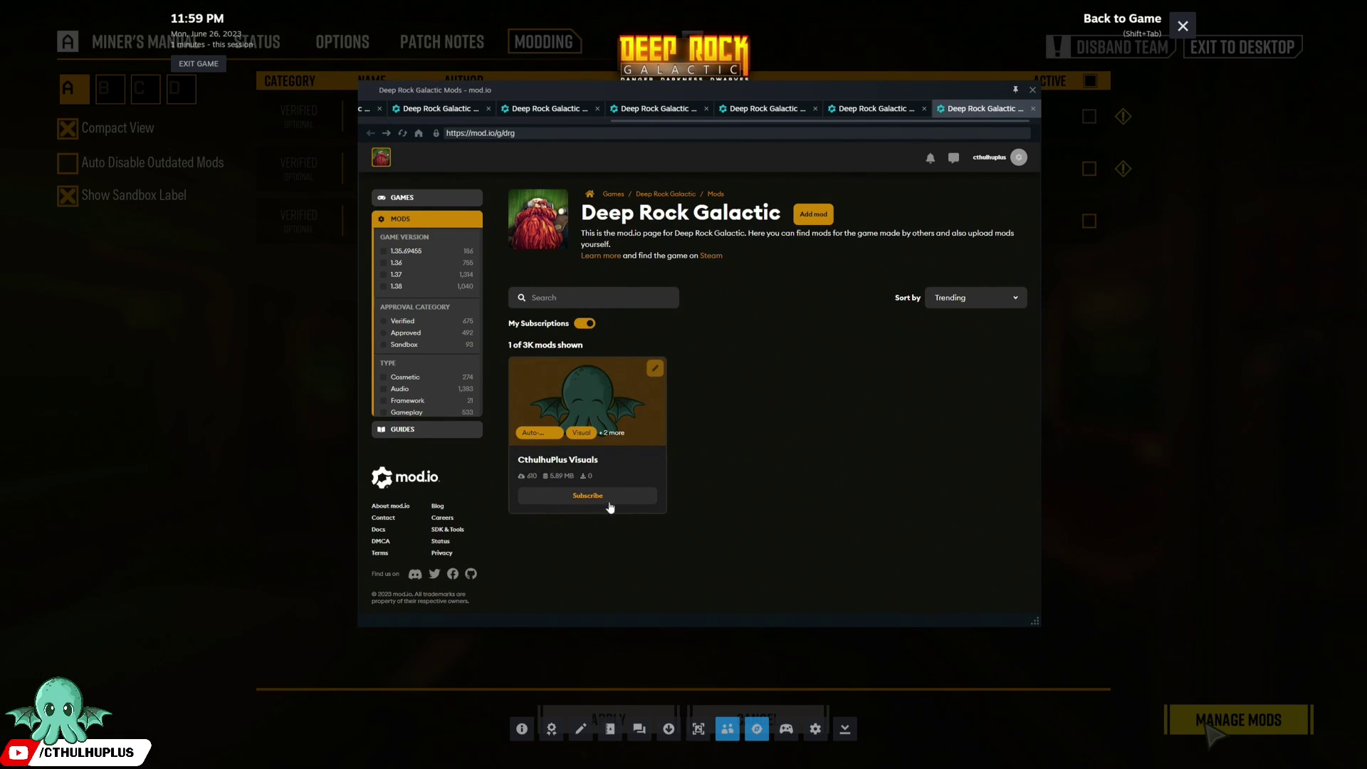
{"action": "left_click", "coordinate": [580, 383]}
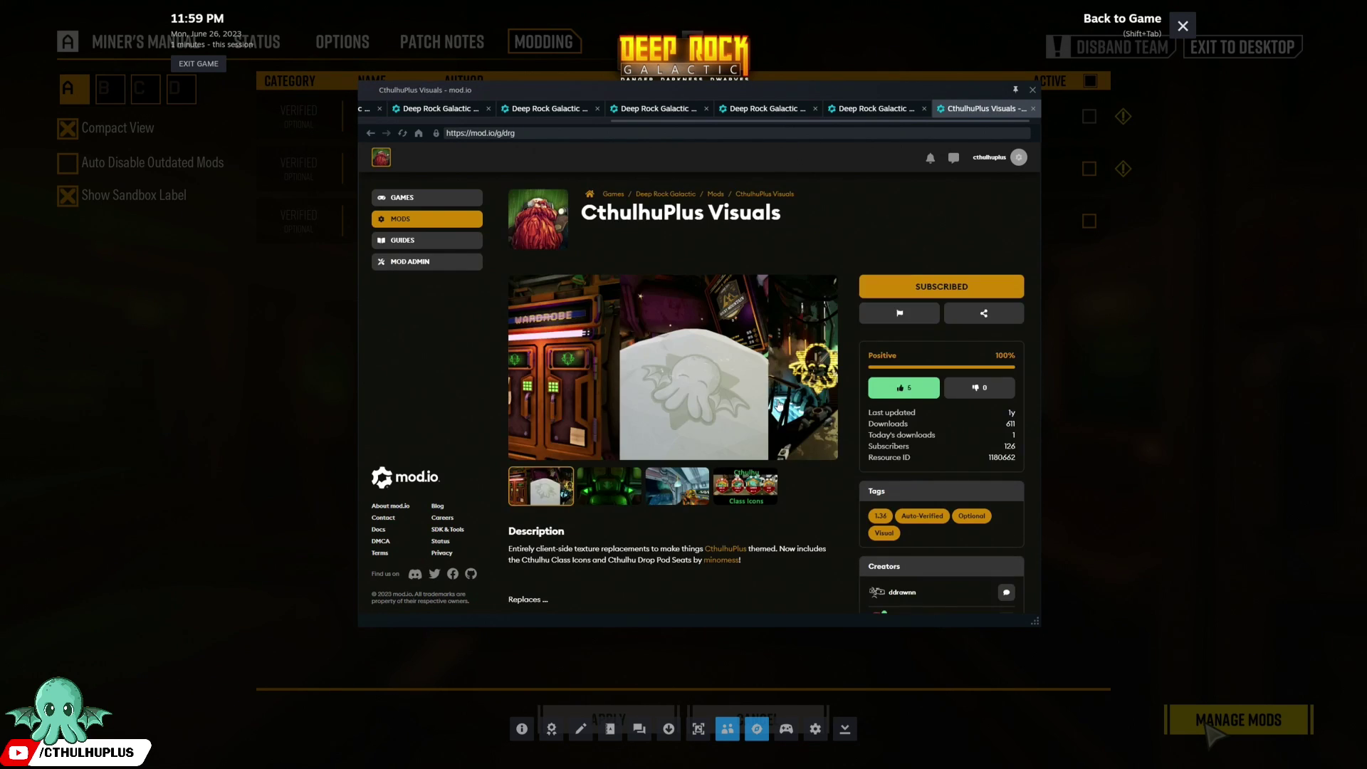
{"action": "left_click", "coordinate": [922, 302]}
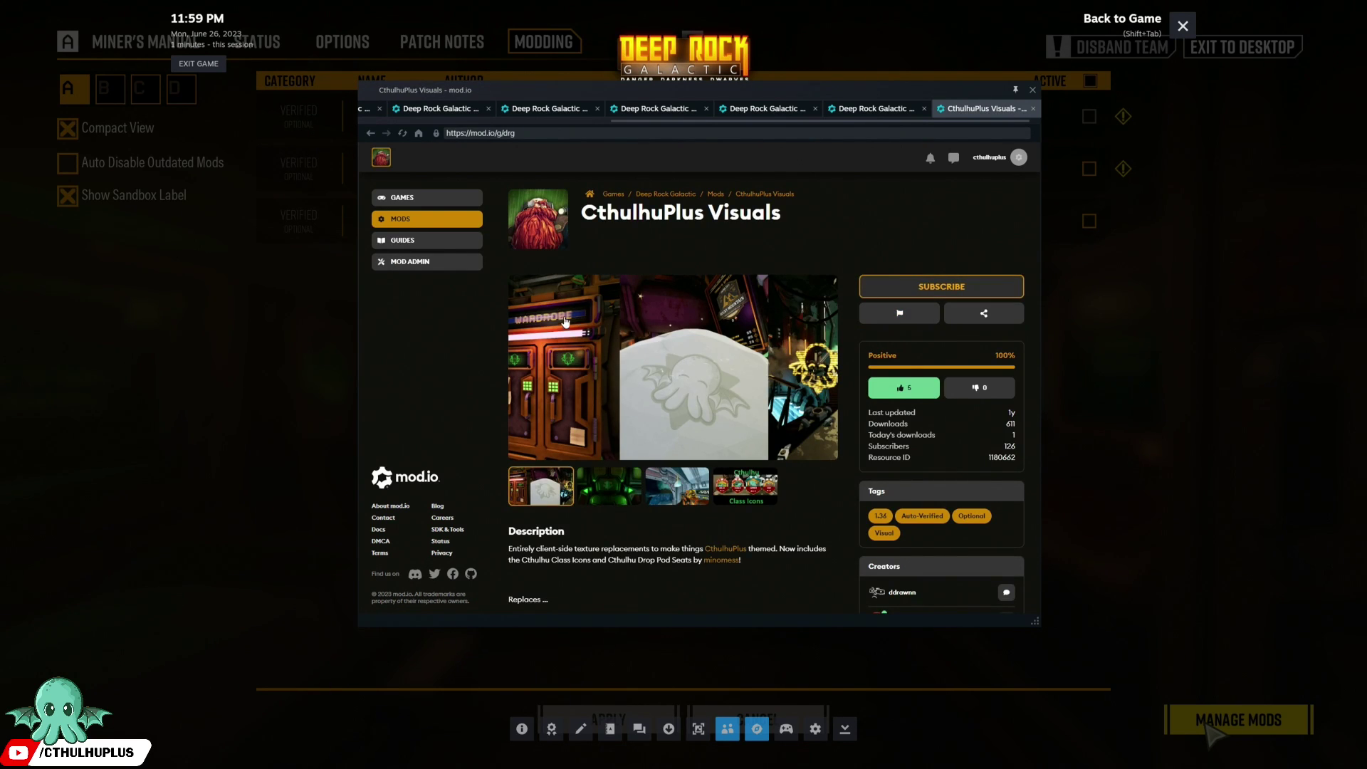
{"action": "left_click", "coordinate": [370, 133]}
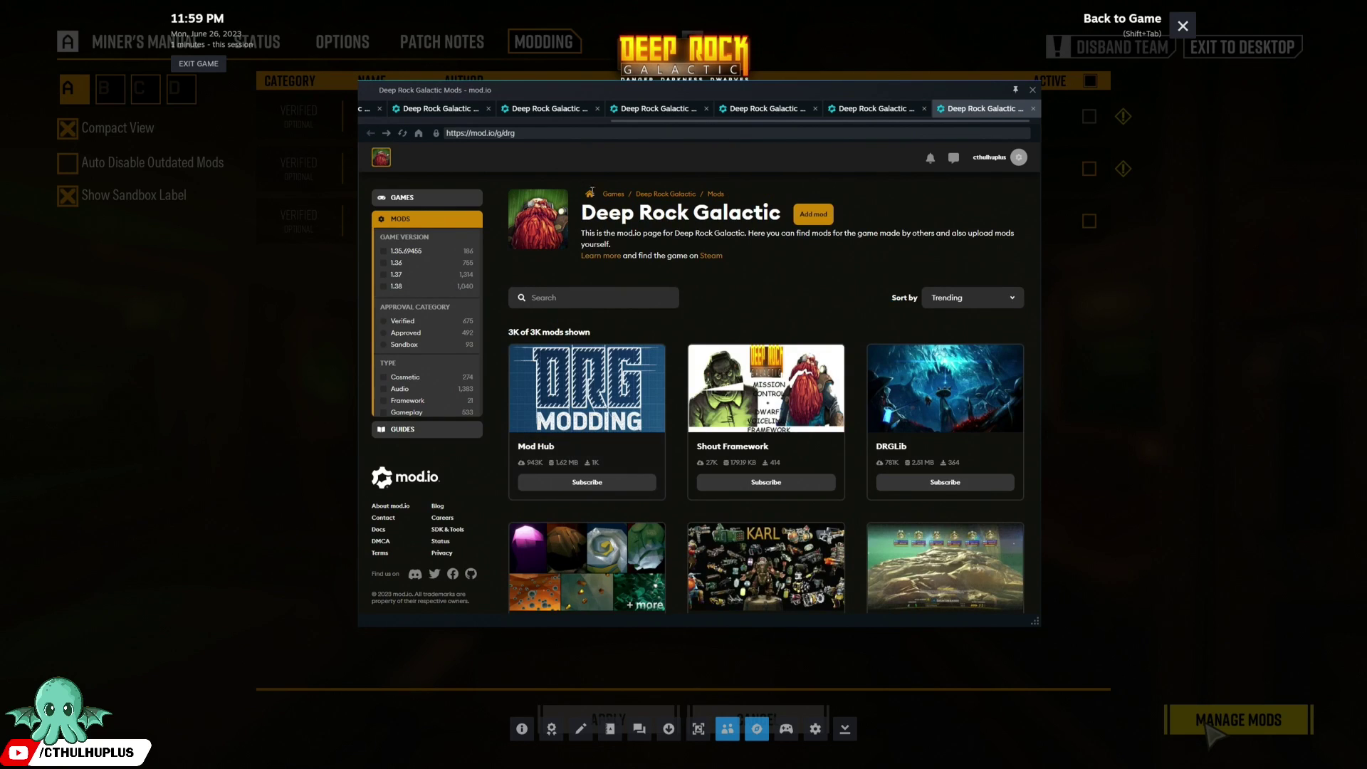
Step: Search the mods for "sg", unsubscribe from SGG Framework Files on its page, and return to the game
{"action": "left_click", "coordinate": [567, 305]}
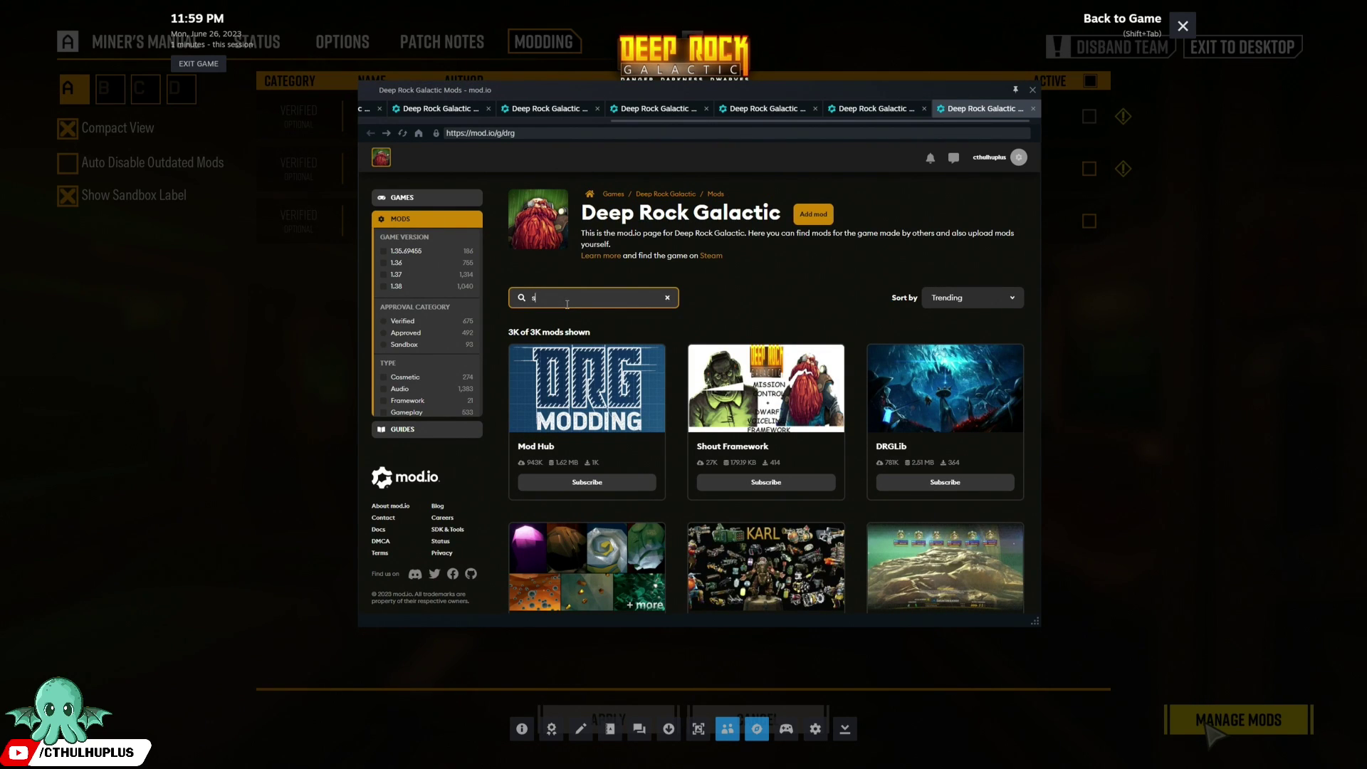
{"action": "type", "text": "sg"}
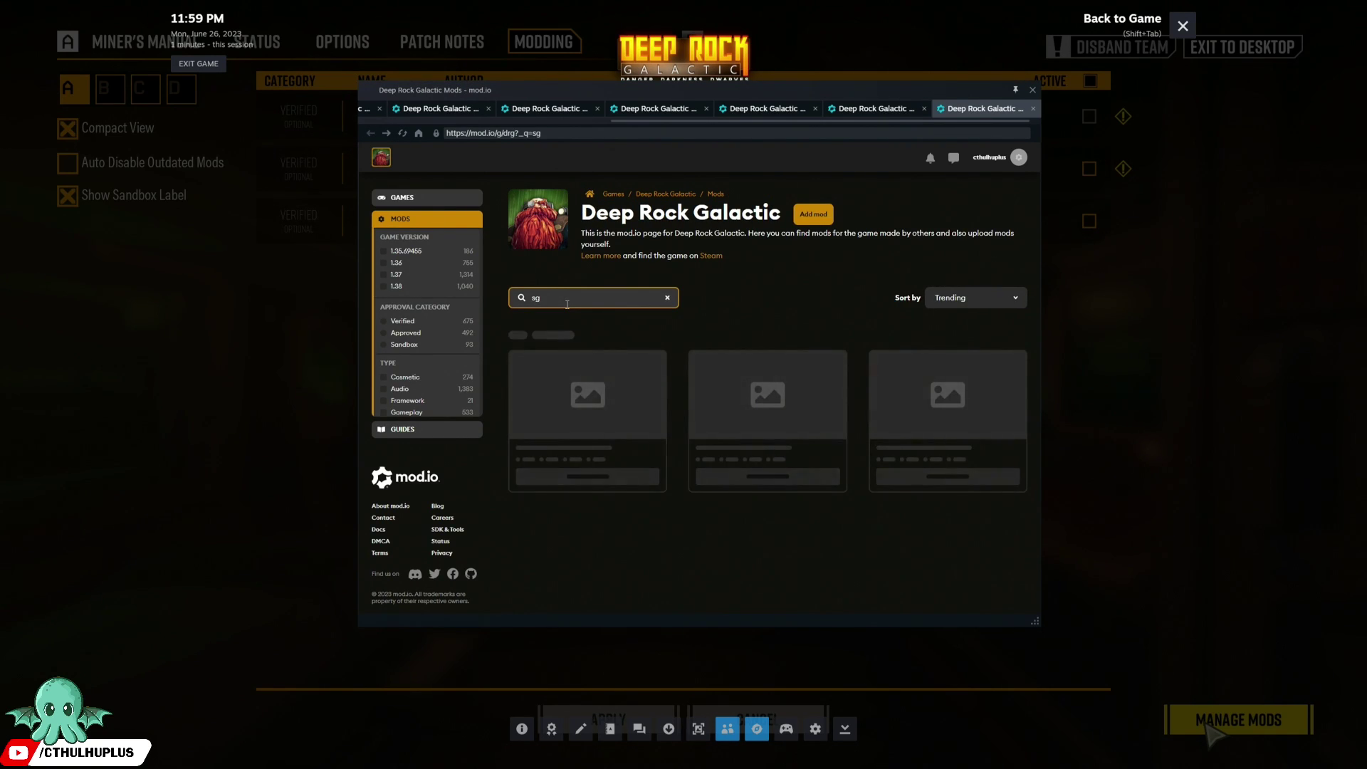
{"action": "left_click", "coordinate": [591, 393]}
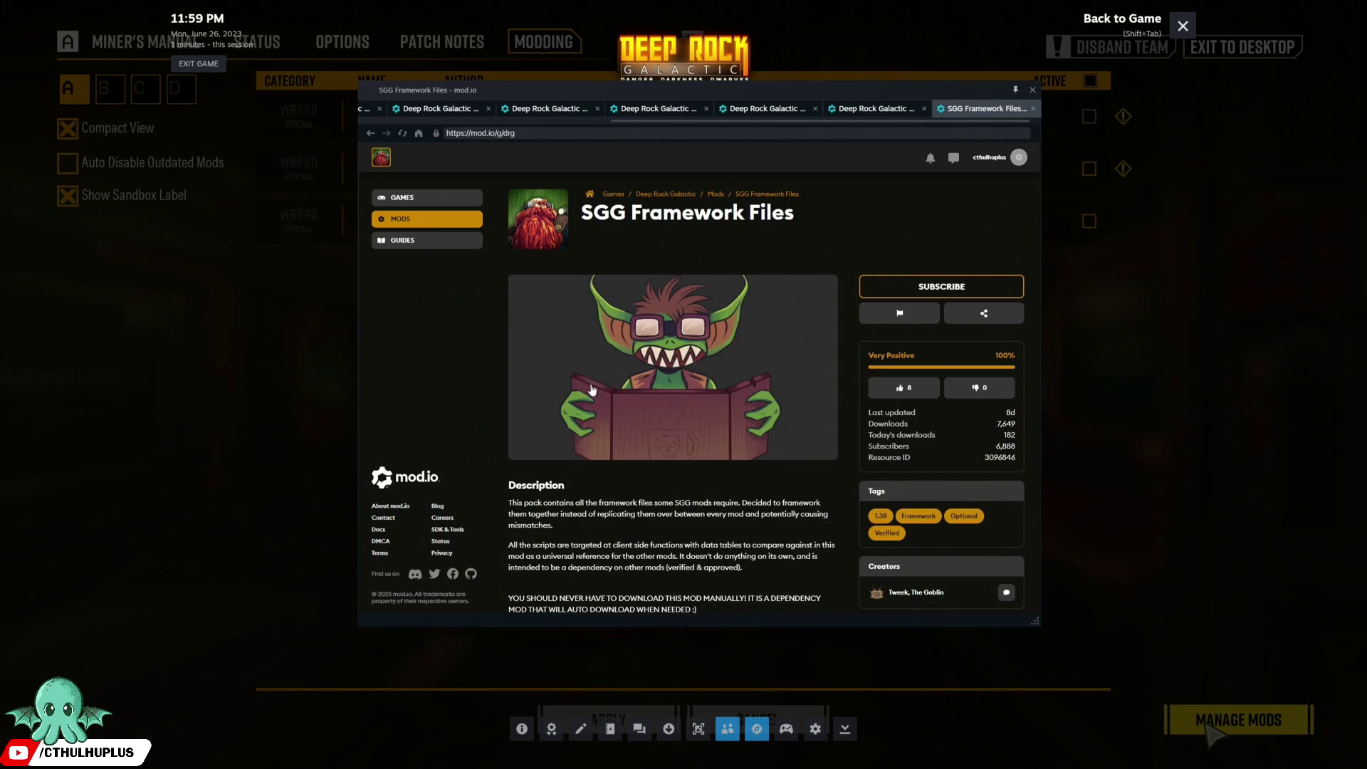
{"action": "left_click", "coordinate": [972, 288]}
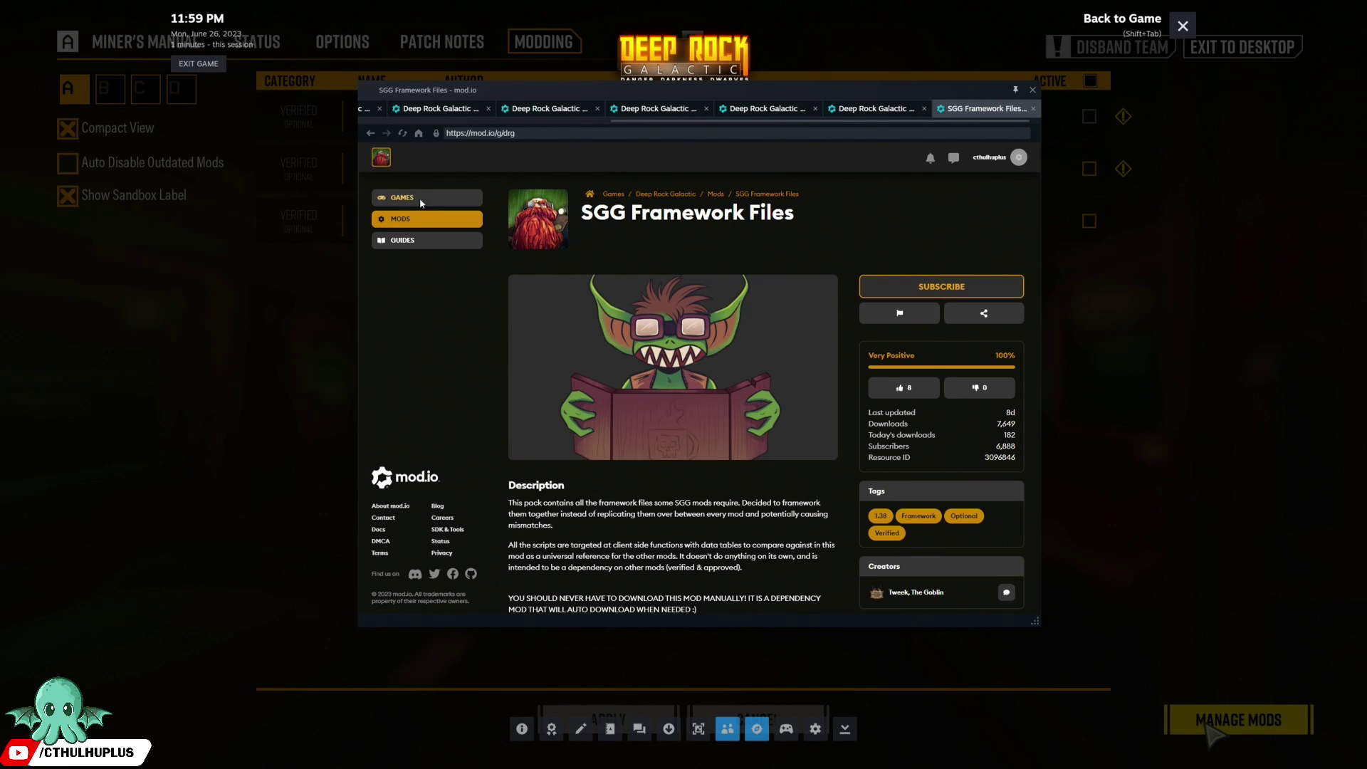
{"action": "left_click", "coordinate": [1183, 26]}
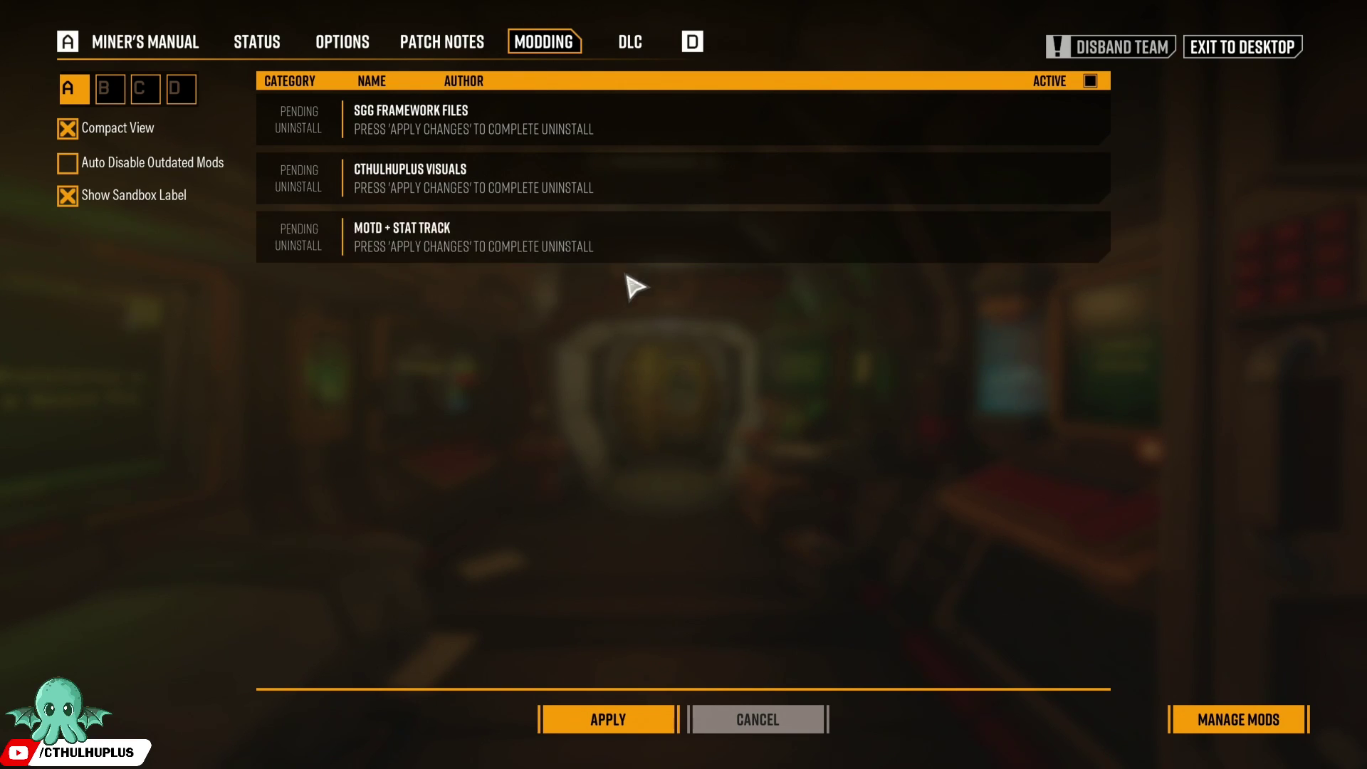
Step: Apply the pending uninstalls and reopen the modding page to check the installed mods
{"action": "left_click", "coordinate": [576, 717]}
{"action": "left_click", "coordinate": [606, 526]}
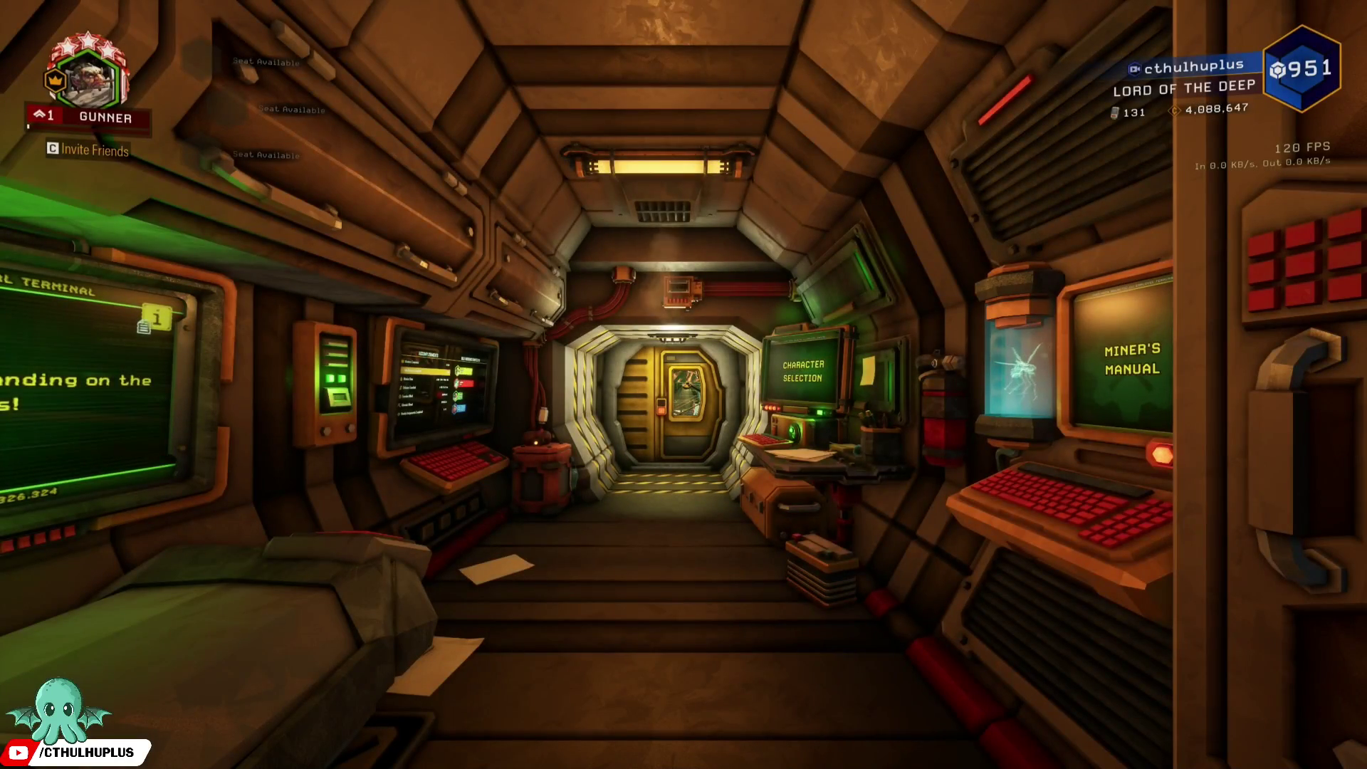
{"action": "key", "text": "Escape"}
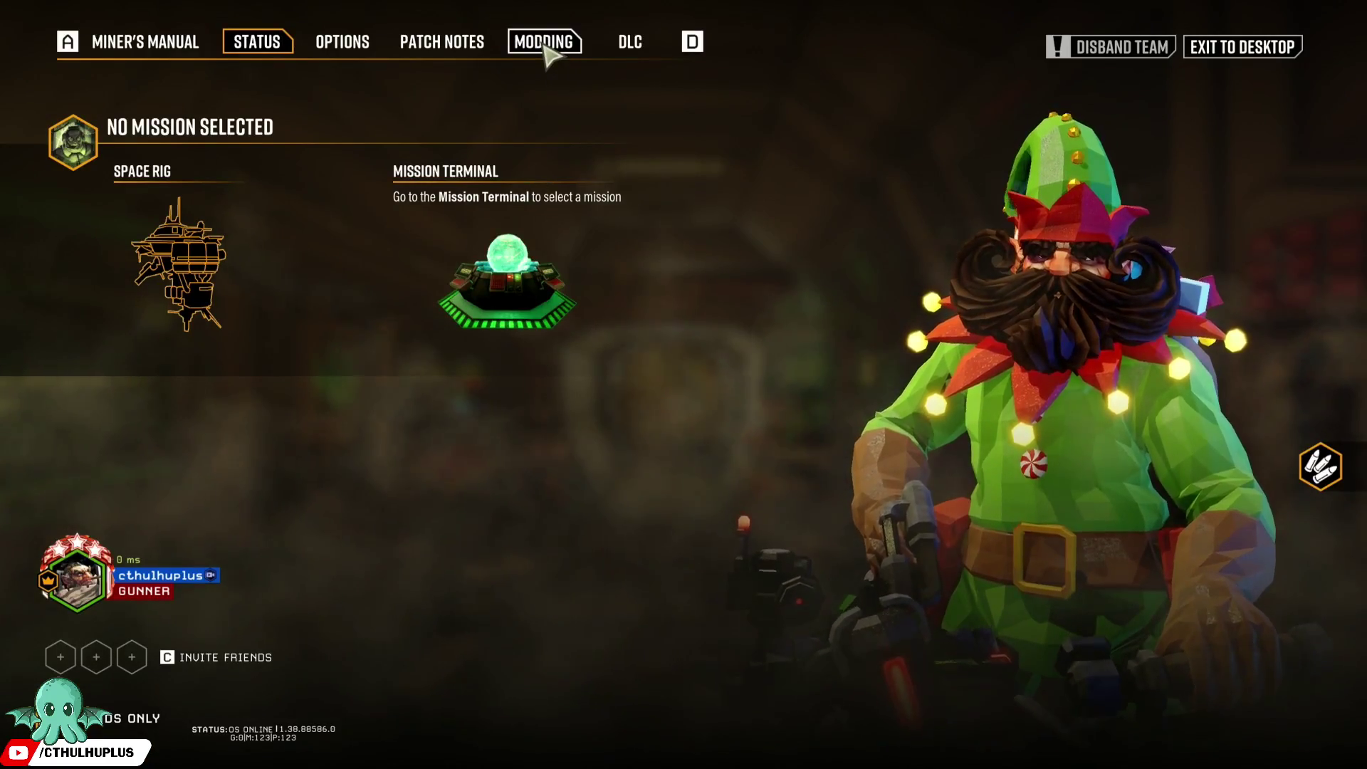
{"action": "left_click", "coordinate": [545, 44]}
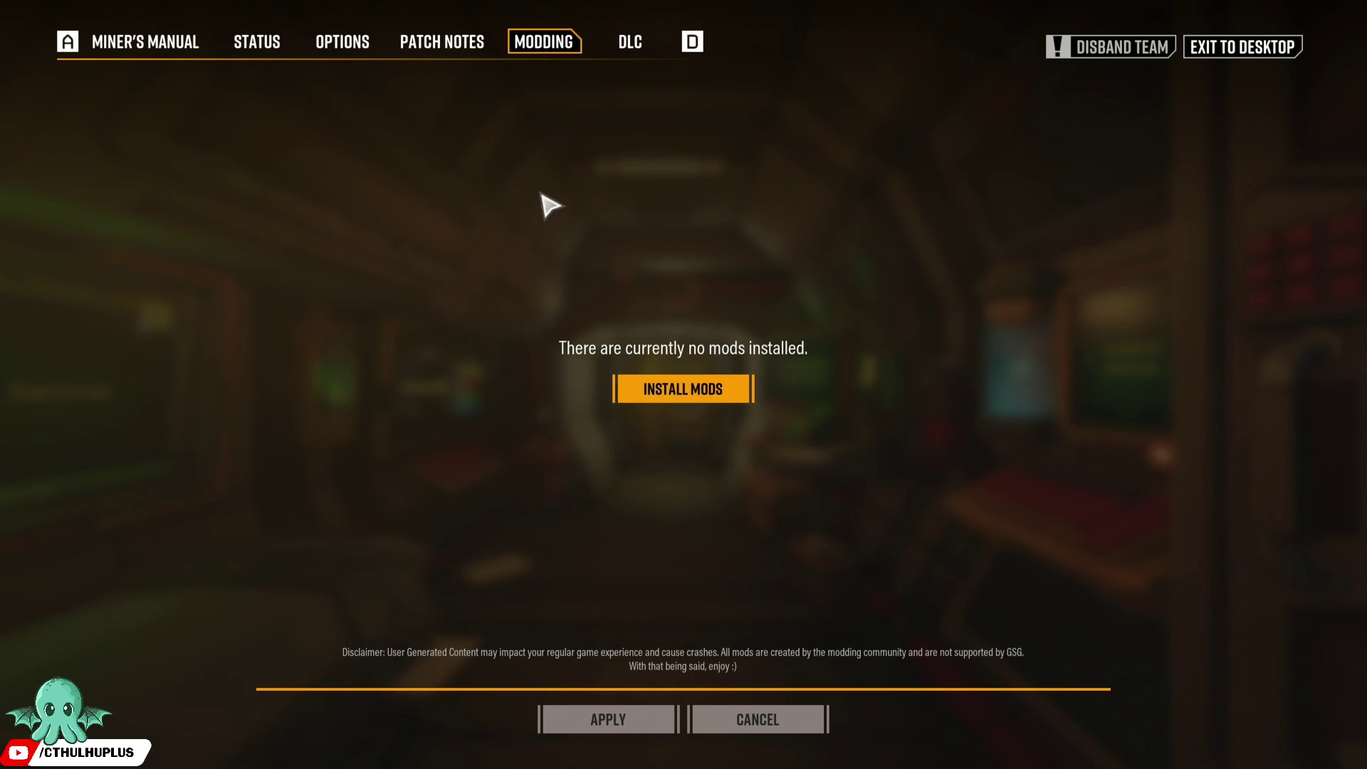
Step: Switch to File Explorer and open the folder C:\Users\Public\mod.io\2475\mods to check for leftover mod files
{"action": "key", "text": "super"}
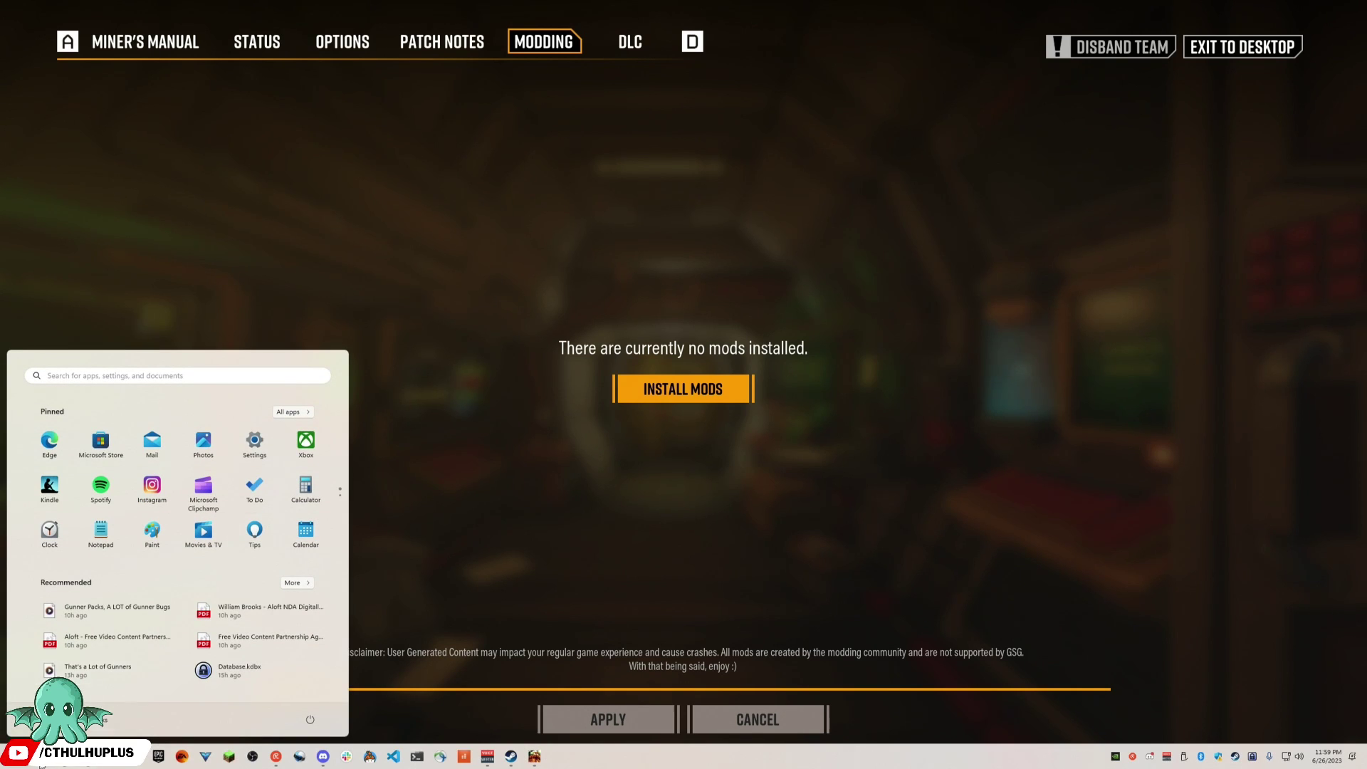
{"action": "key", "text": "super+e"}
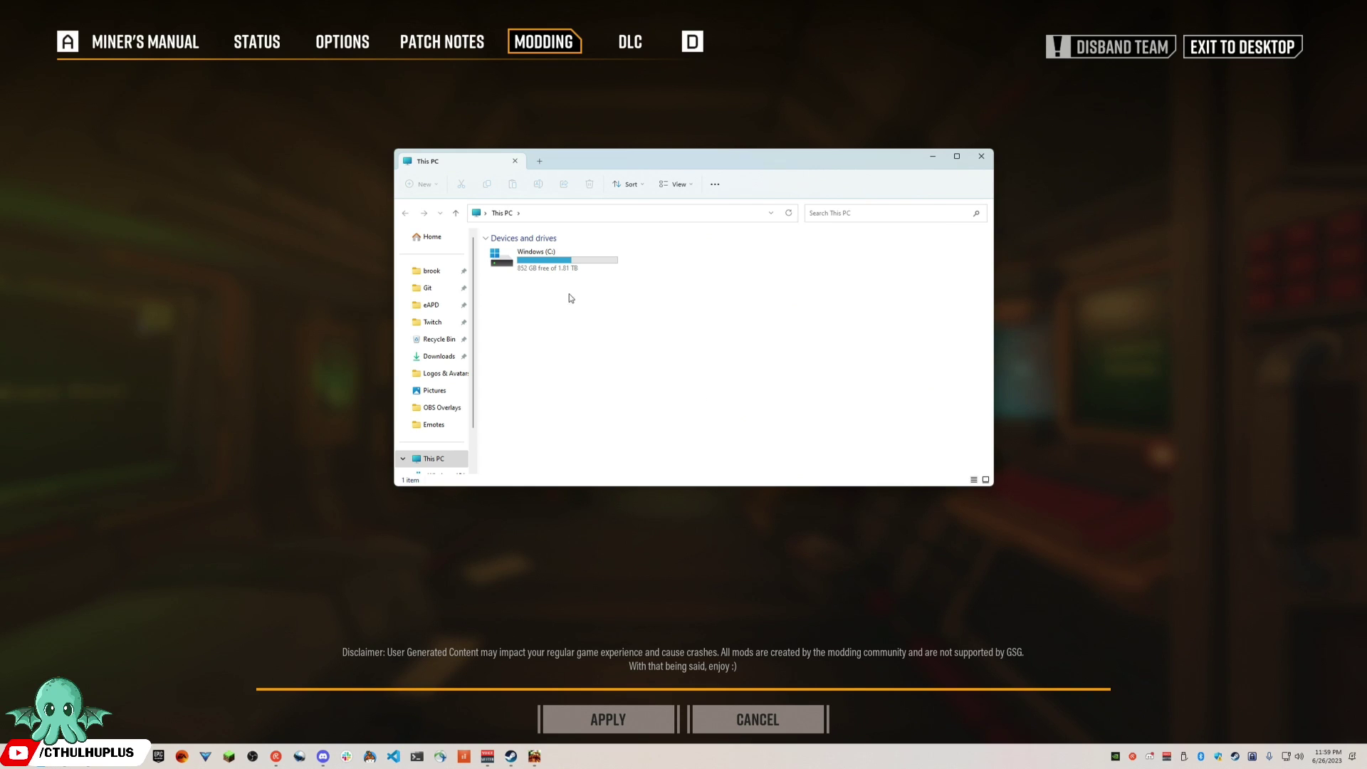
{"action": "double_click", "coordinate": [541, 258]}
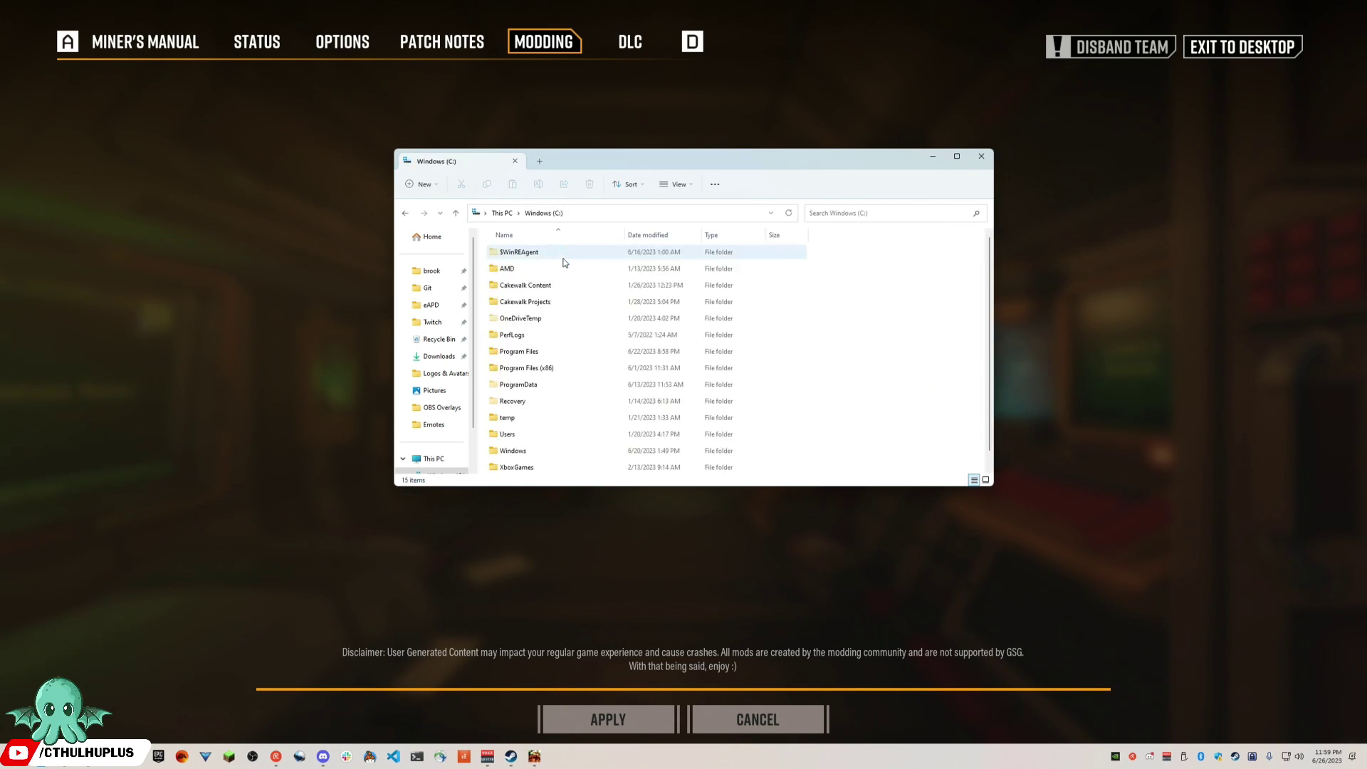
{"action": "double_click", "coordinate": [575, 436]}
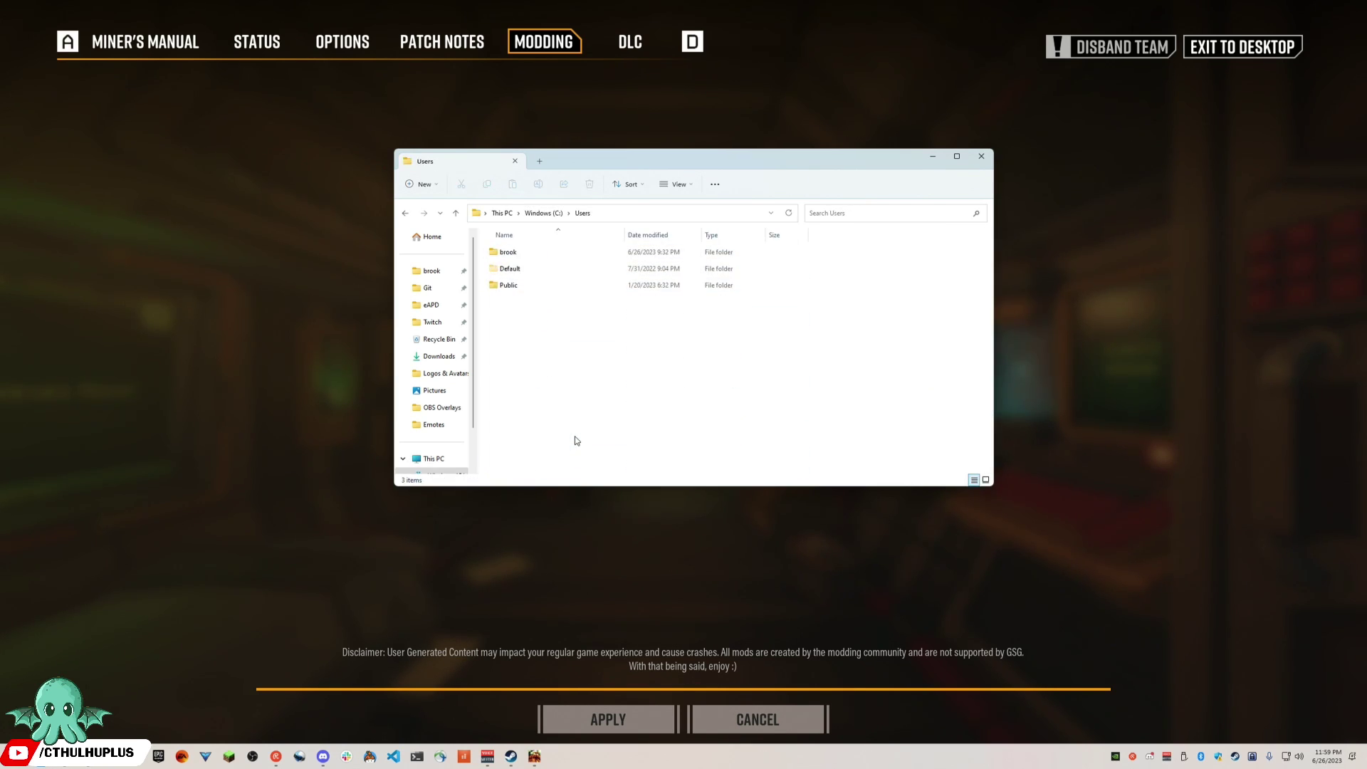
{"action": "left_click", "coordinate": [546, 291]}
{"action": "double_click", "coordinate": [546, 294]}
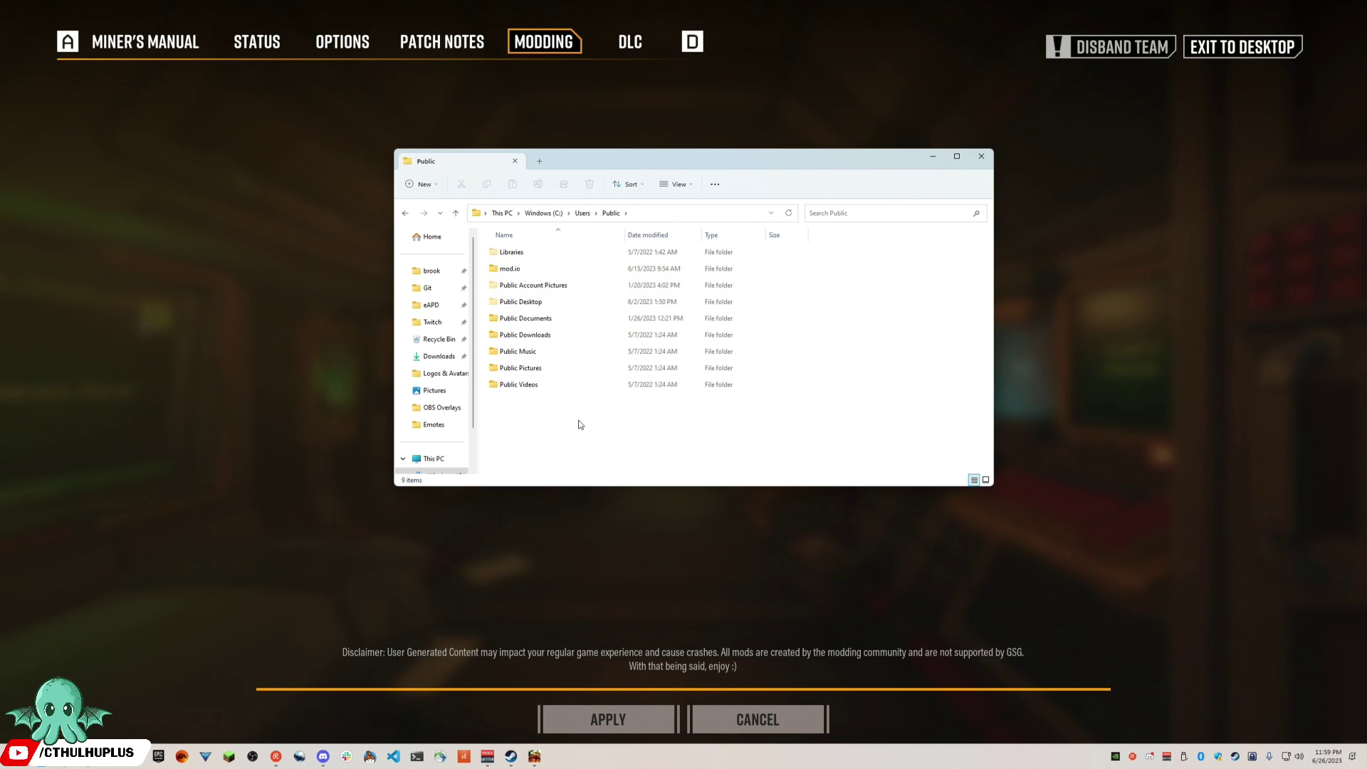
{"action": "double_click", "coordinate": [534, 269]}
{"action": "double_click", "coordinate": [510, 251]}
{"action": "double_click", "coordinate": [530, 287]}
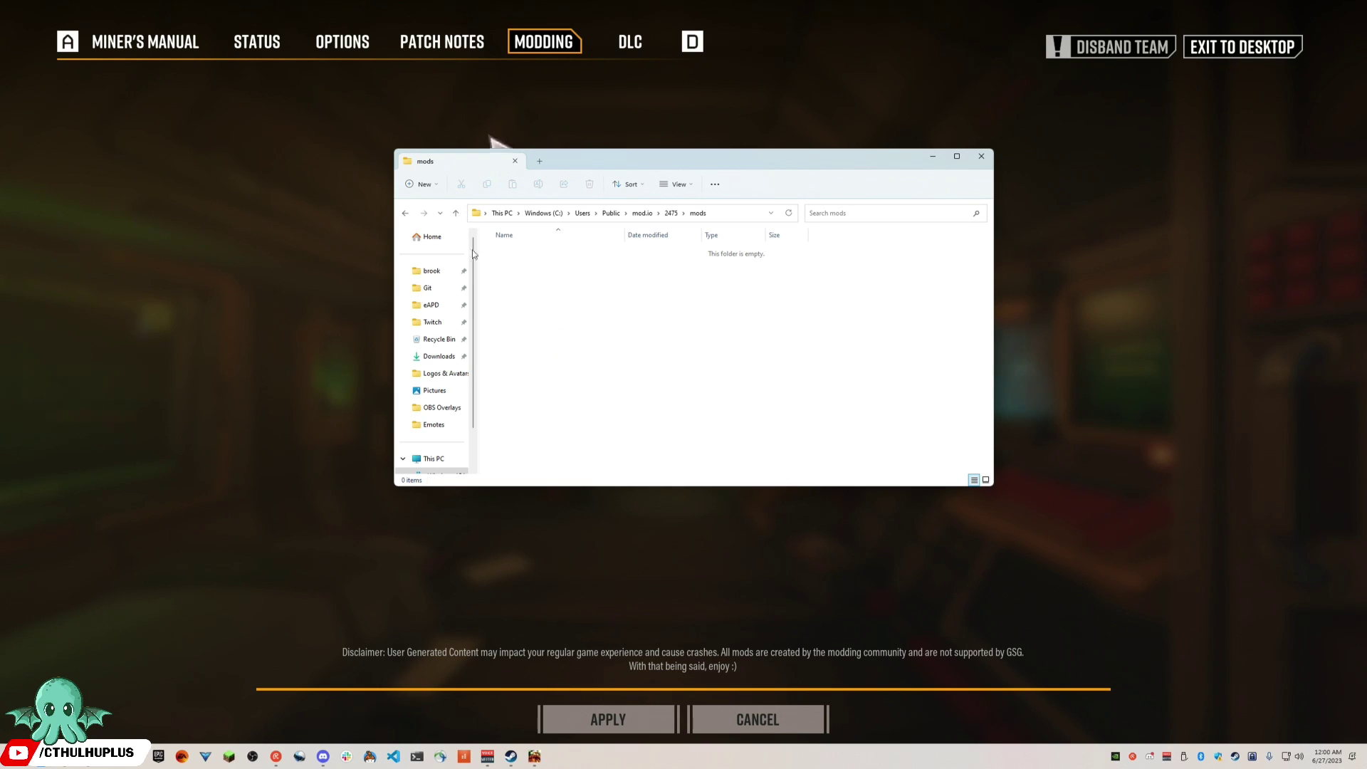
Step: Put the File Explorer window away, return to the game, and subscribe to Mod Hub and DRGLib on mod.io
{"action": "left_click", "coordinate": [932, 157]}
{"action": "left_click", "coordinate": [697, 397]}
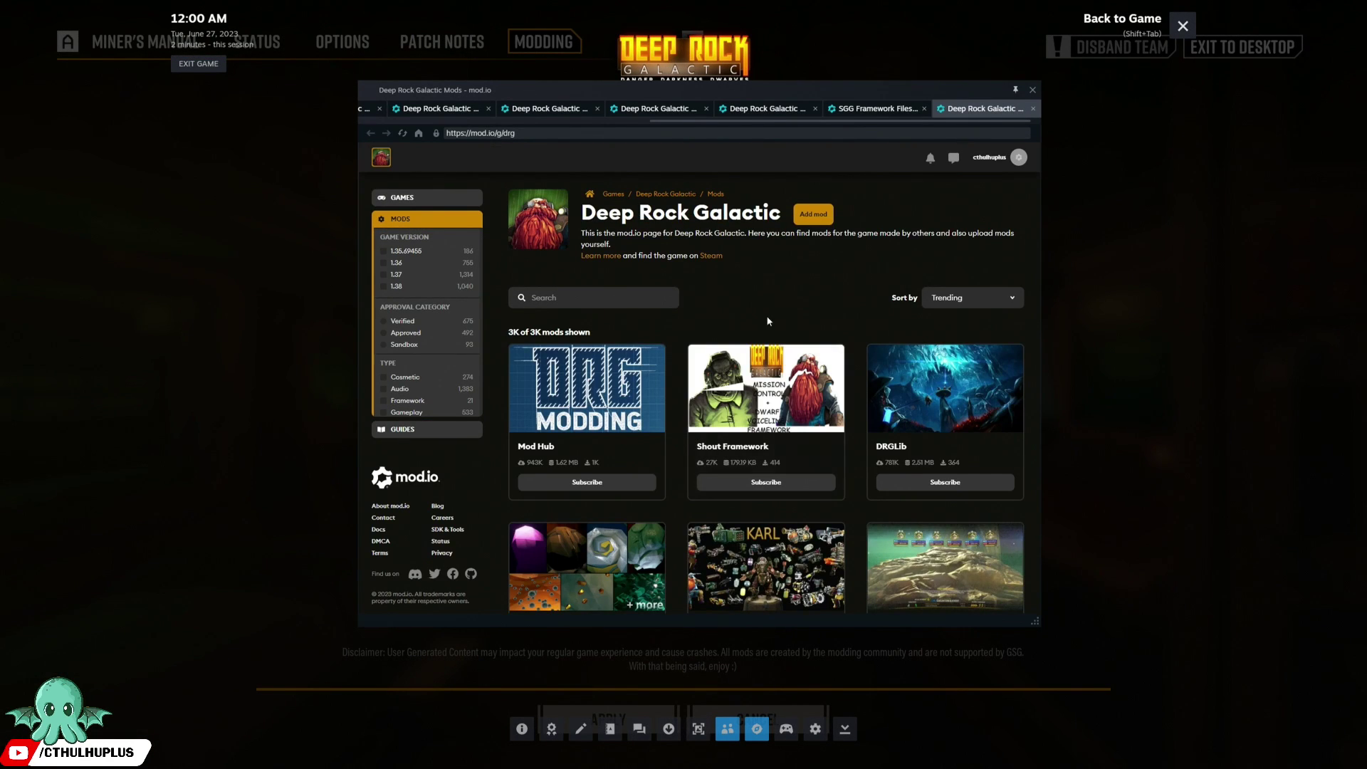
{"action": "left_click", "coordinate": [587, 482]}
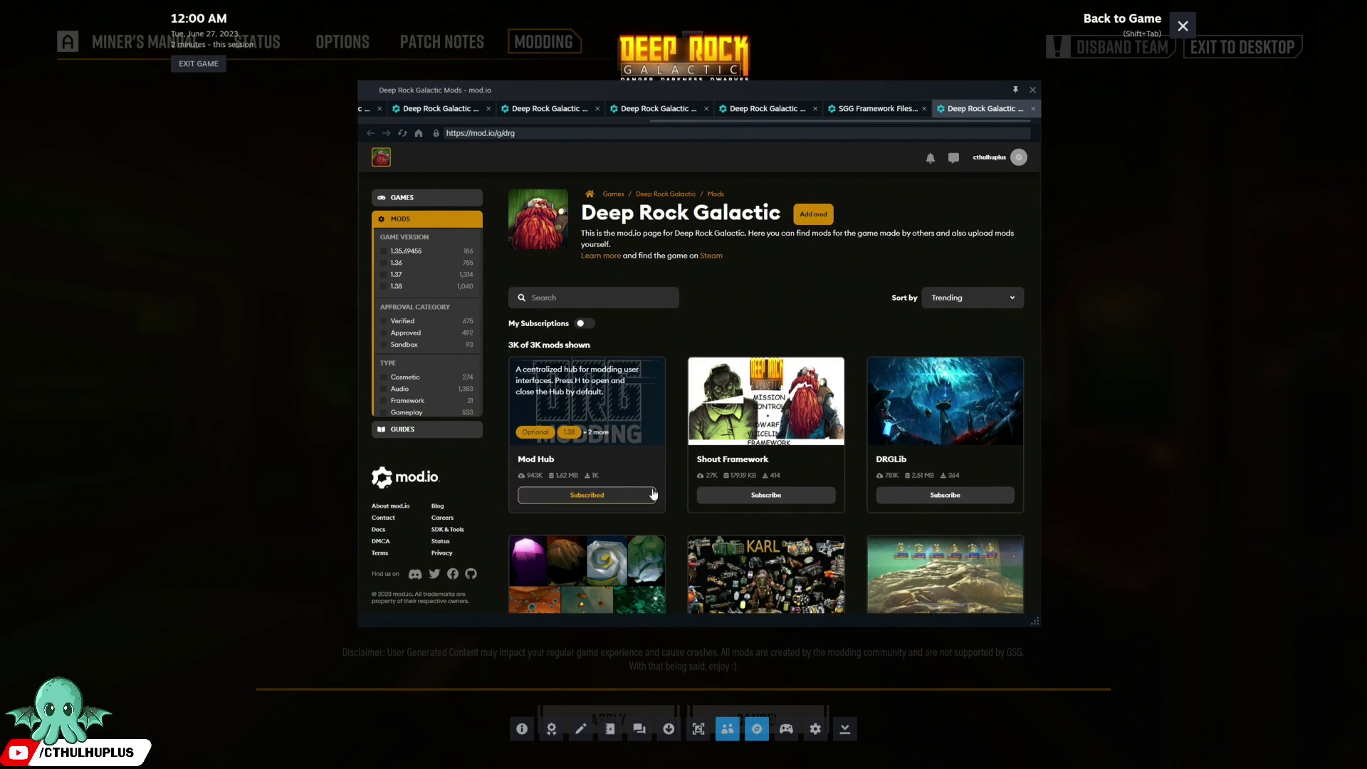
{"action": "left_click", "coordinate": [944, 495]}
Step: Search the mods for "motd", subscribe to MOTD + Stat Track, and return to the game
{"action": "left_click", "coordinate": [583, 297]}
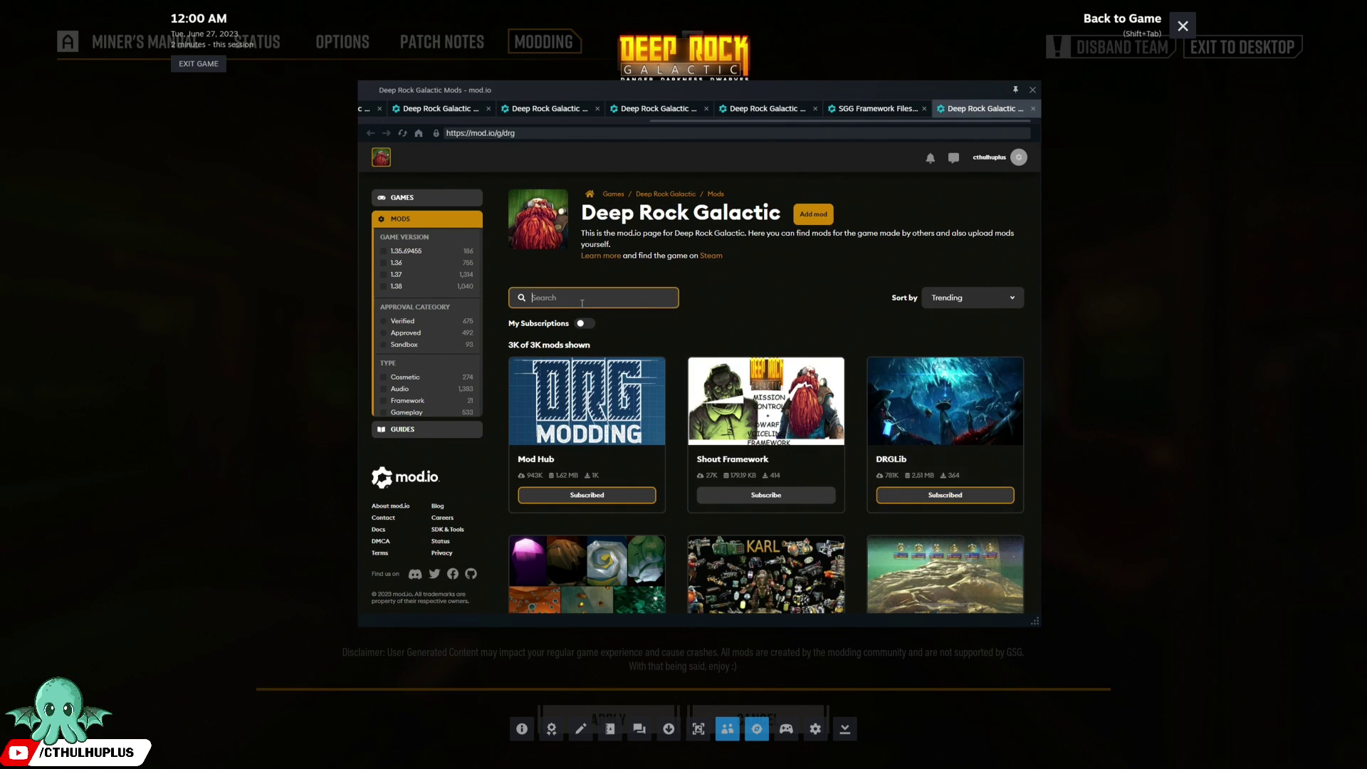
{"action": "type", "text": "motdf"}
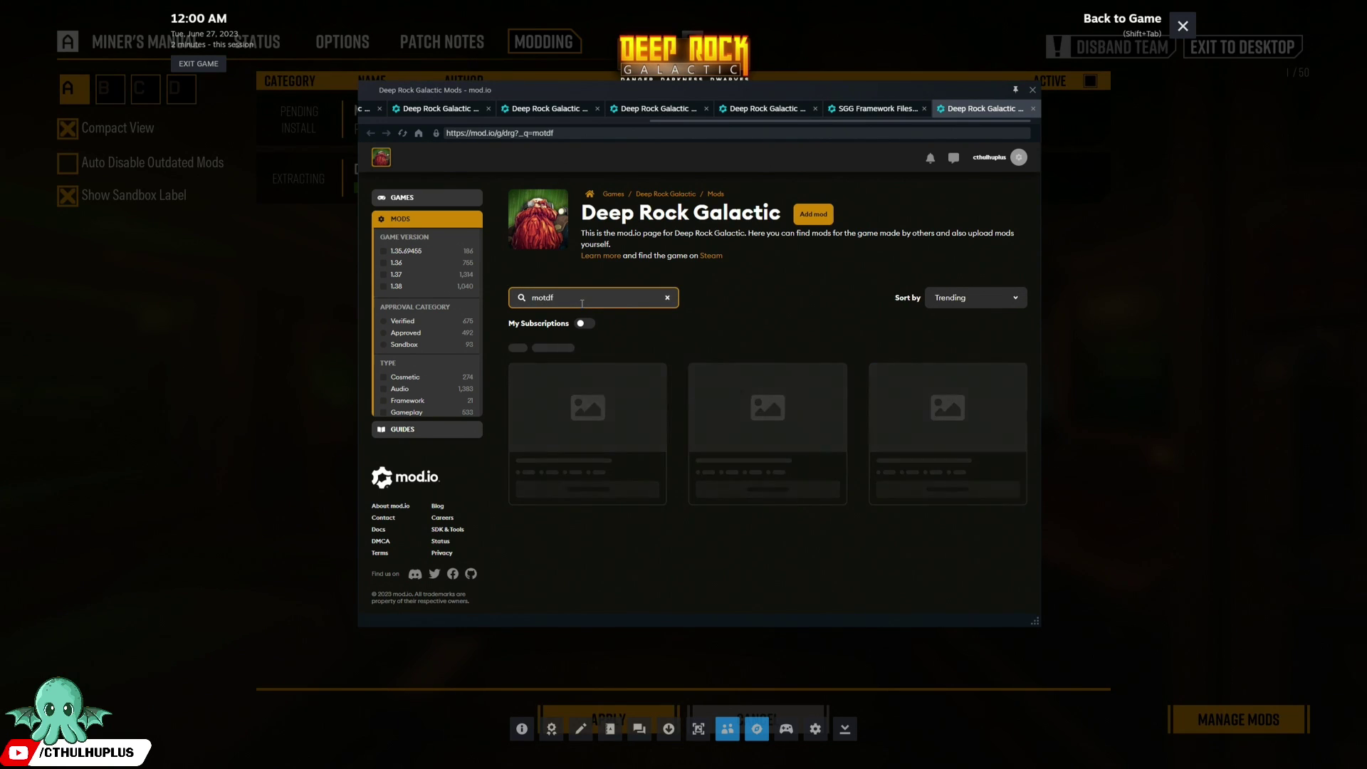
{"action": "type", "text": "td"}
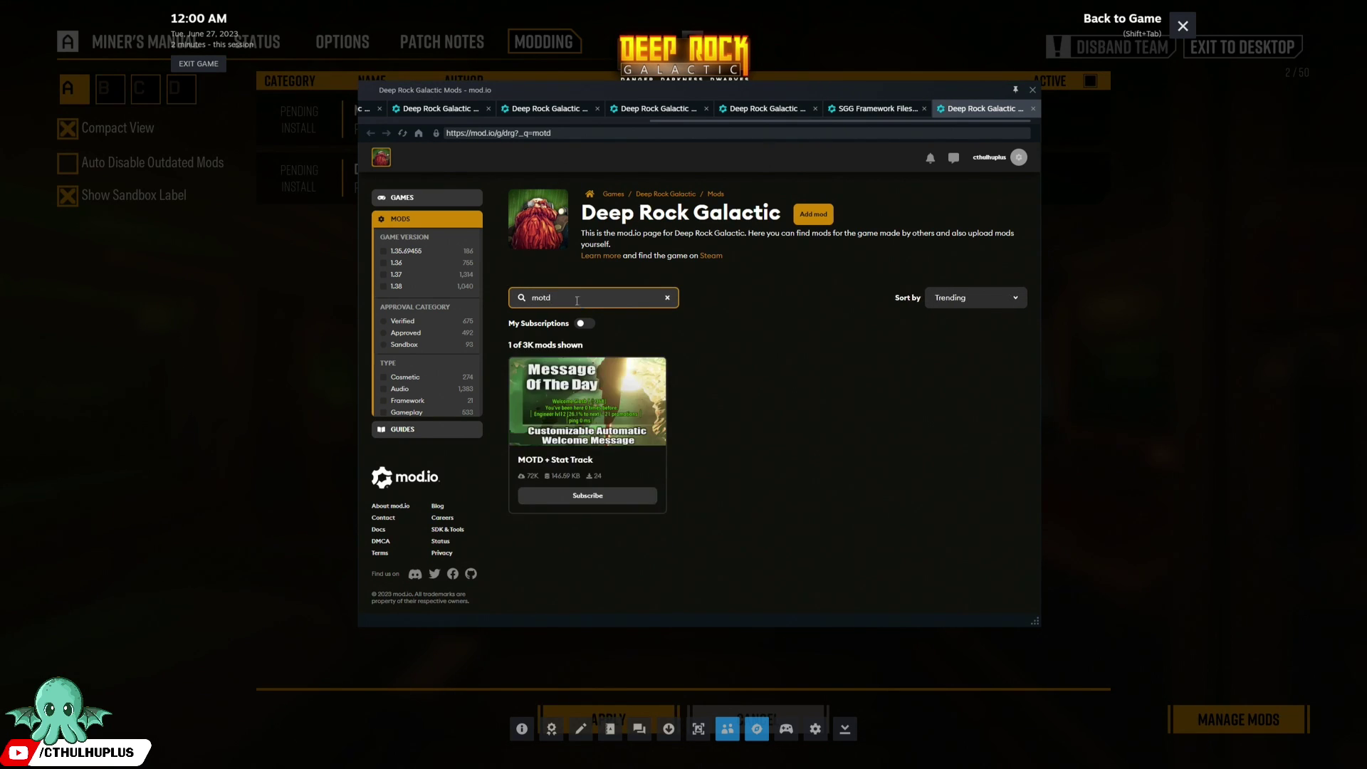
{"action": "left_click", "coordinate": [596, 502]}
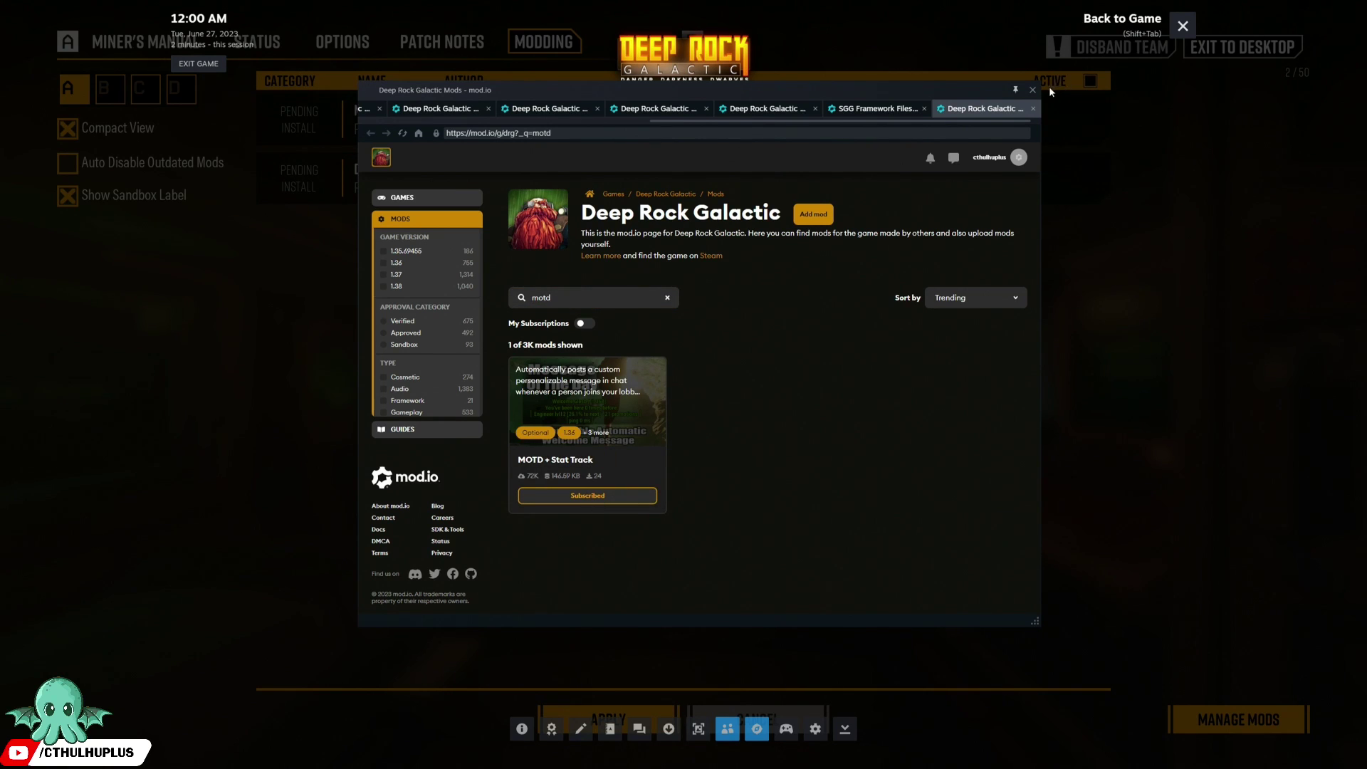
{"action": "left_click", "coordinate": [1183, 26]}
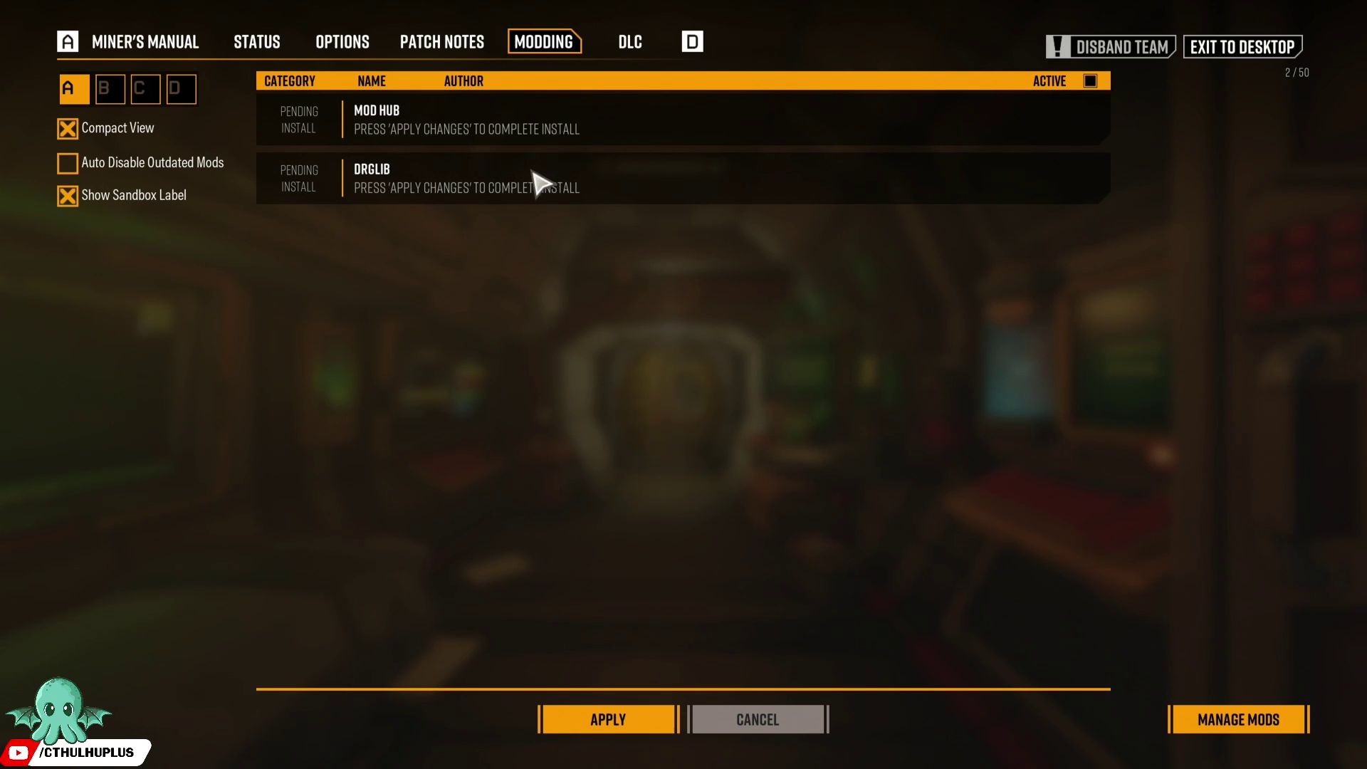
Step: Apply the pending installs of Mod Hub and DRGLib and reopen the modding page
{"action": "left_click", "coordinate": [597, 715]}
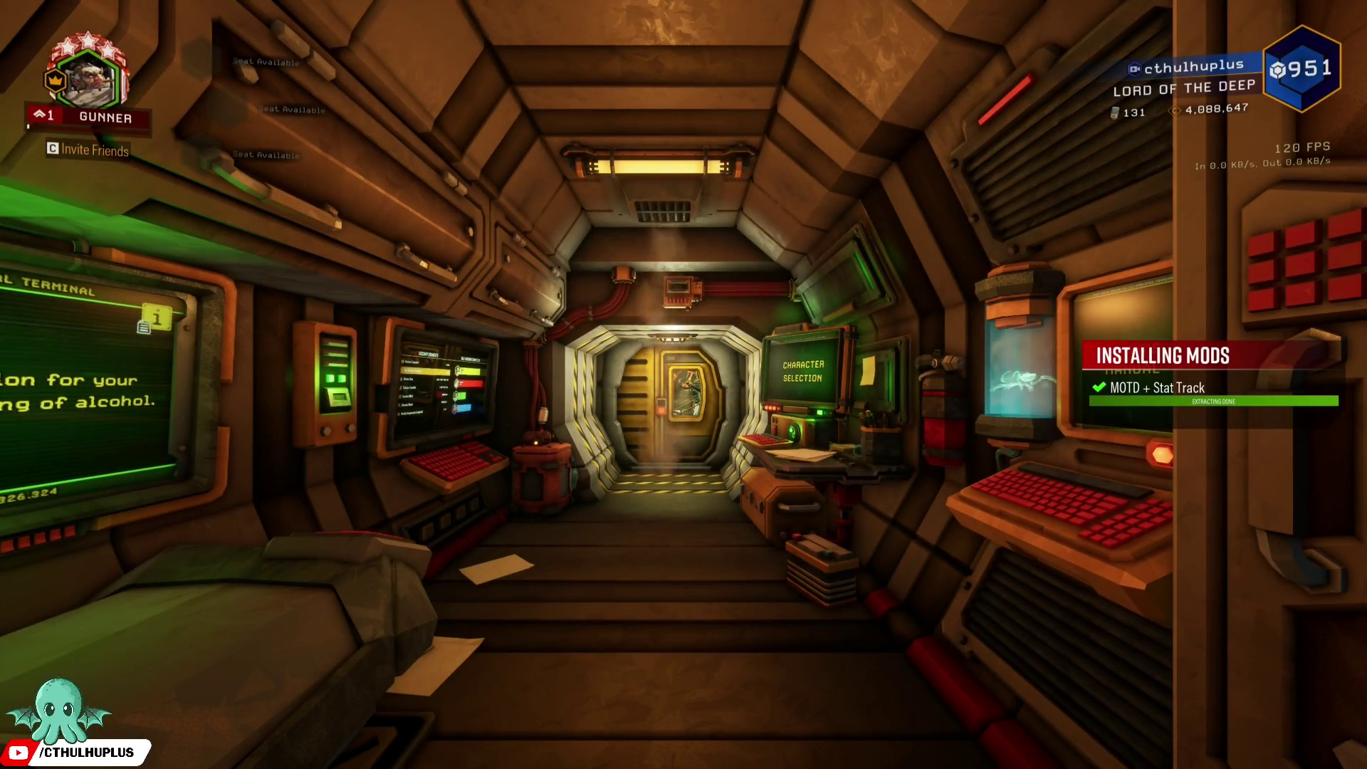
{"action": "key", "text": "Escape"}
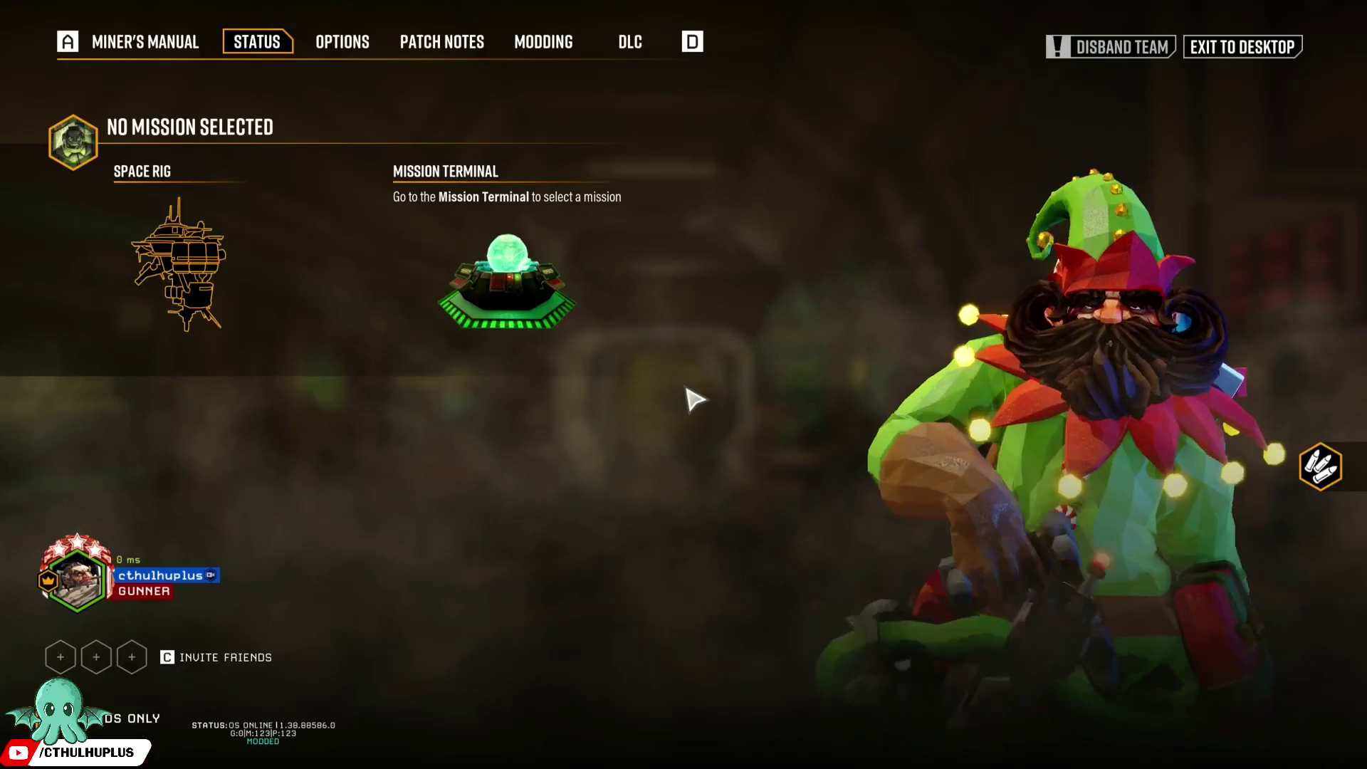
{"action": "left_click", "coordinate": [563, 53]}
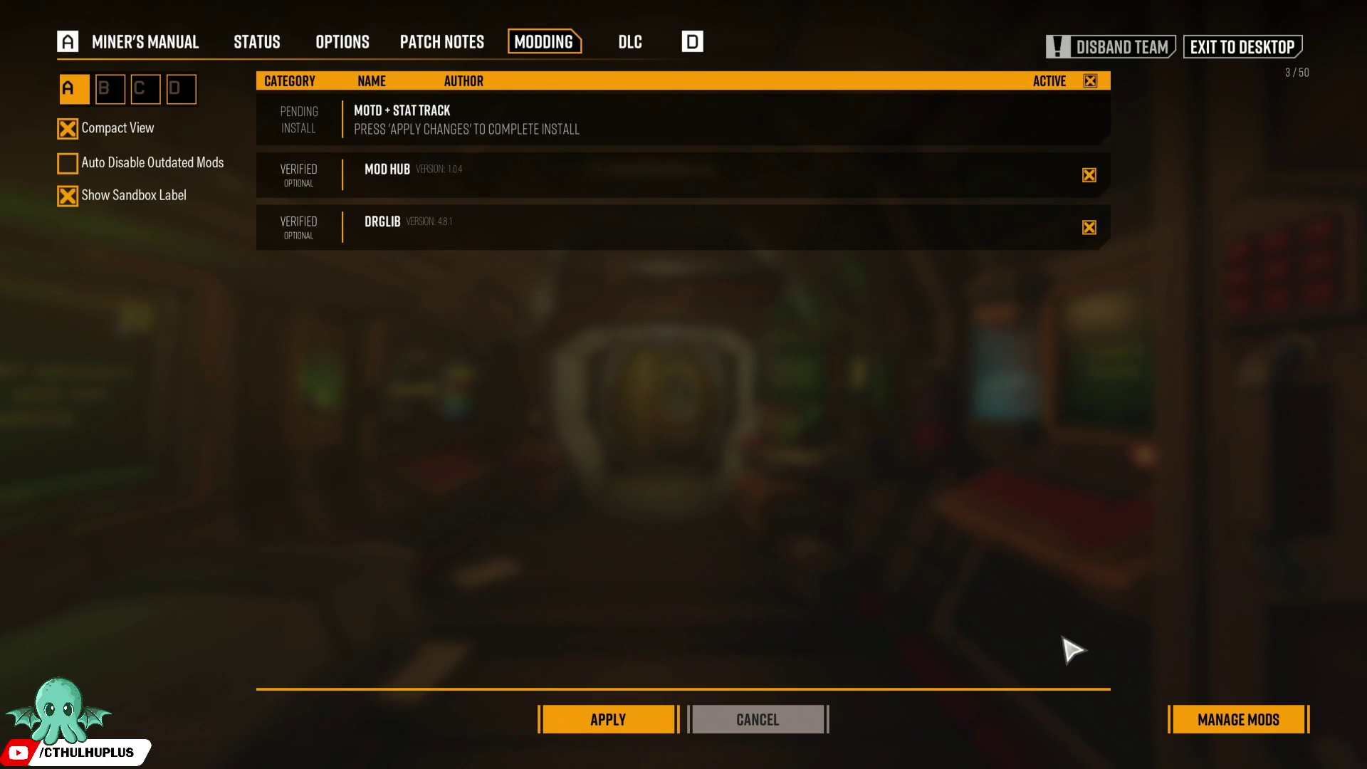
Step: Apply and confirm the pending install of MOTD + Stat Track, and reopen the modding page
{"action": "left_click", "coordinate": [611, 722]}
{"action": "left_click", "coordinate": [605, 496]}
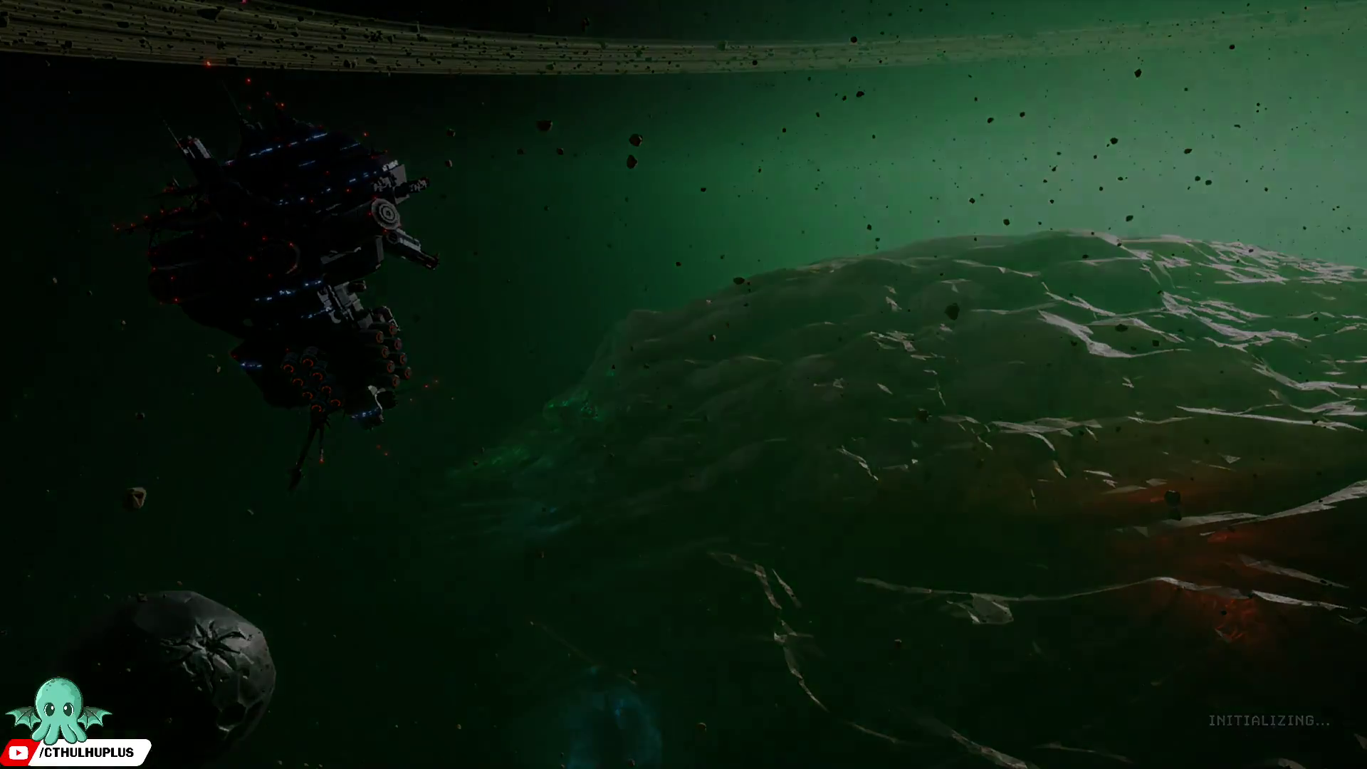
{"action": "key", "text": "Escape"}
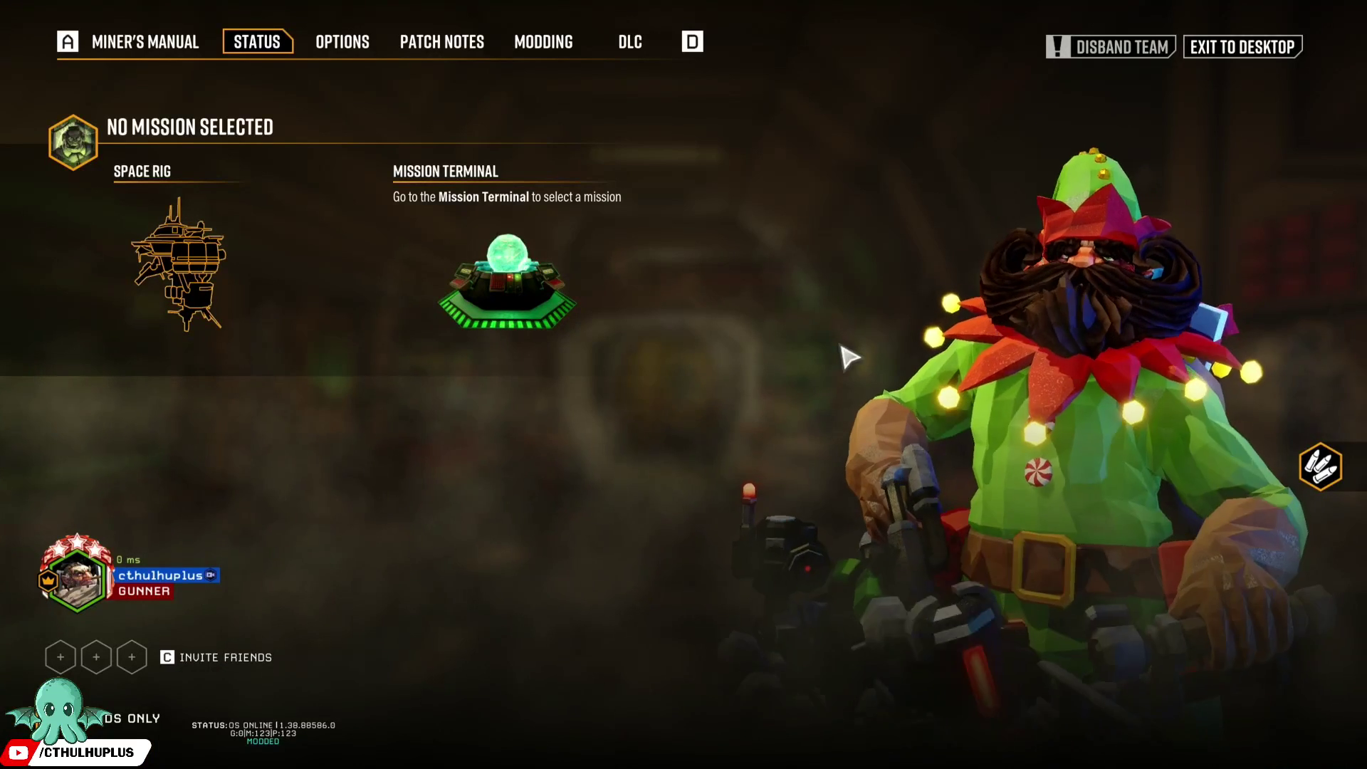
{"action": "left_click", "coordinate": [541, 43]}
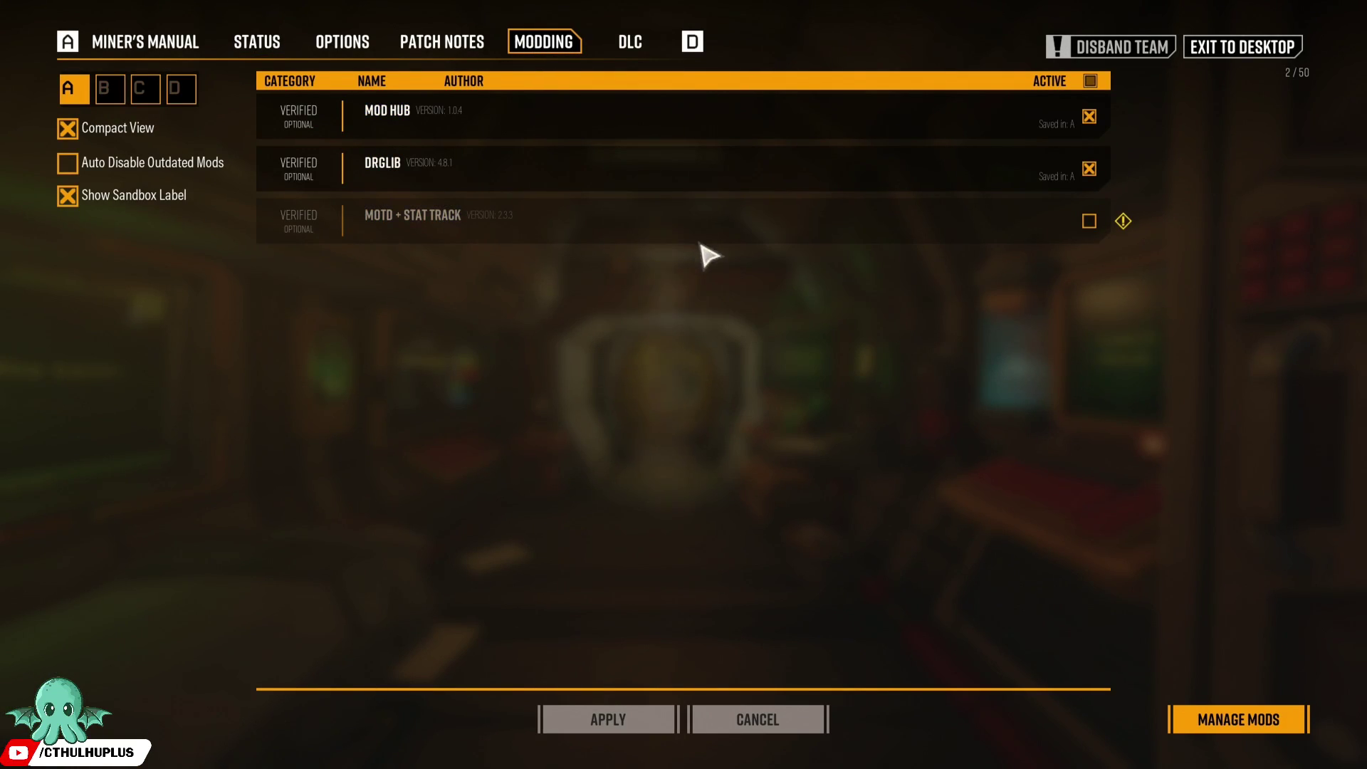
Step: Activate MOTD + Stat Track in the mod list, apply the change, and reopen the modding page
{"action": "left_click", "coordinate": [1088, 221]}
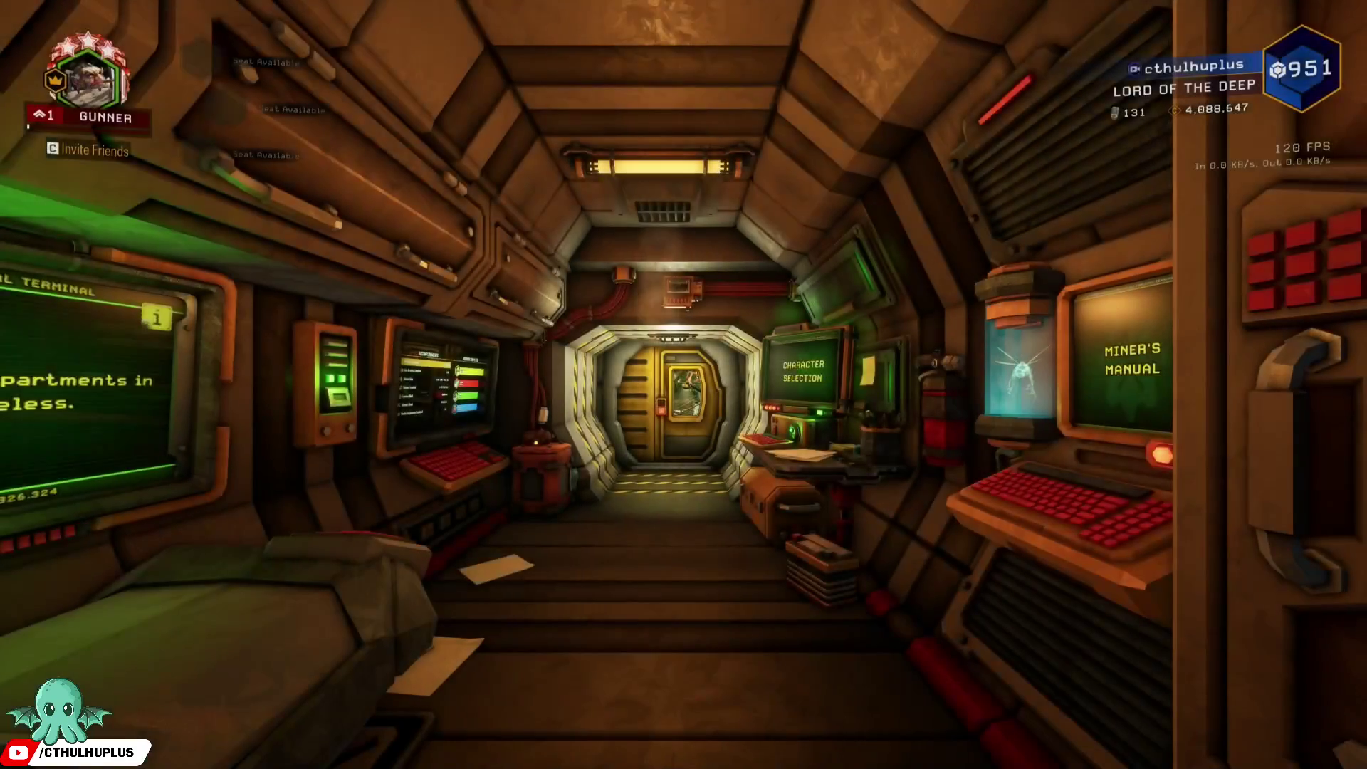
{"action": "key", "text": "Escape"}
{"action": "left_click", "coordinate": [559, 47]}
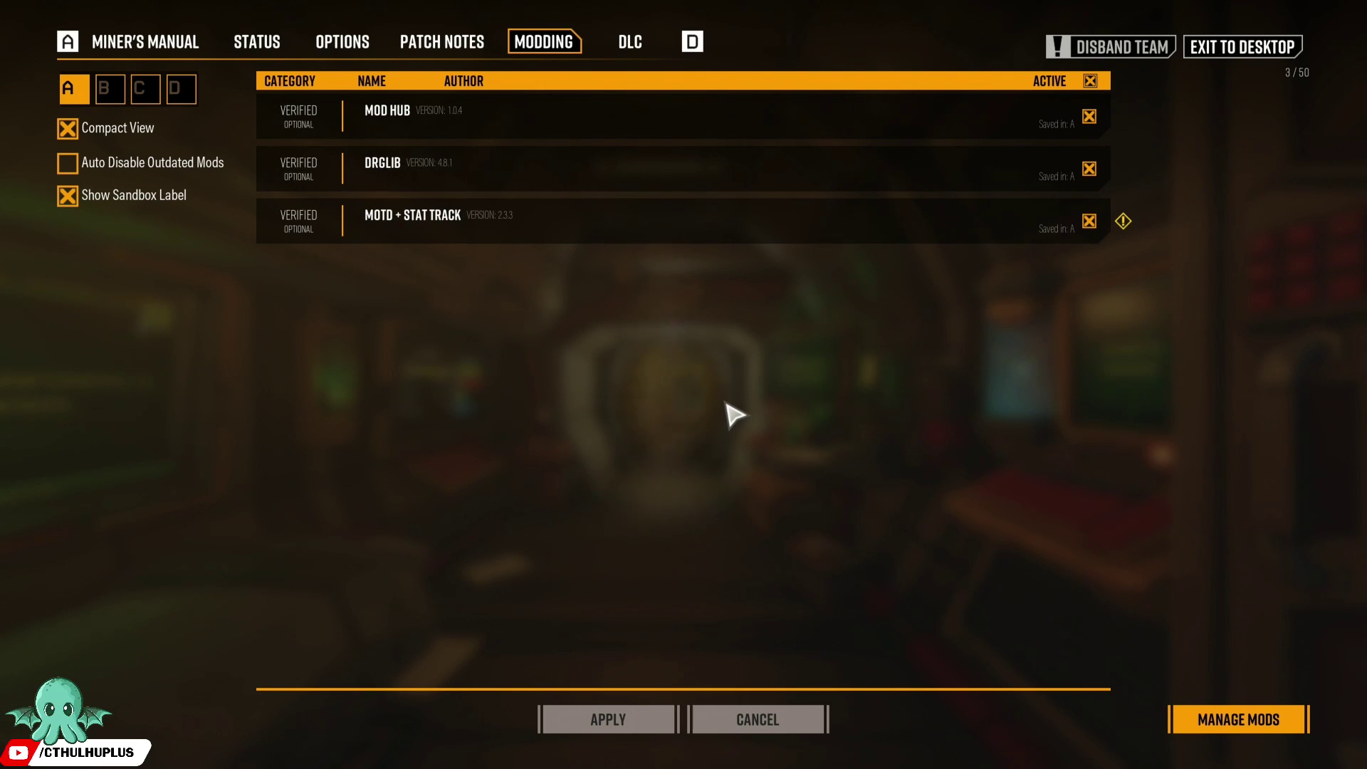
Step: Switch to File Explorer and check the contents of the mod folders 1034237, 1145532 and 1792770
{"action": "key", "text": "alt+Tab"}
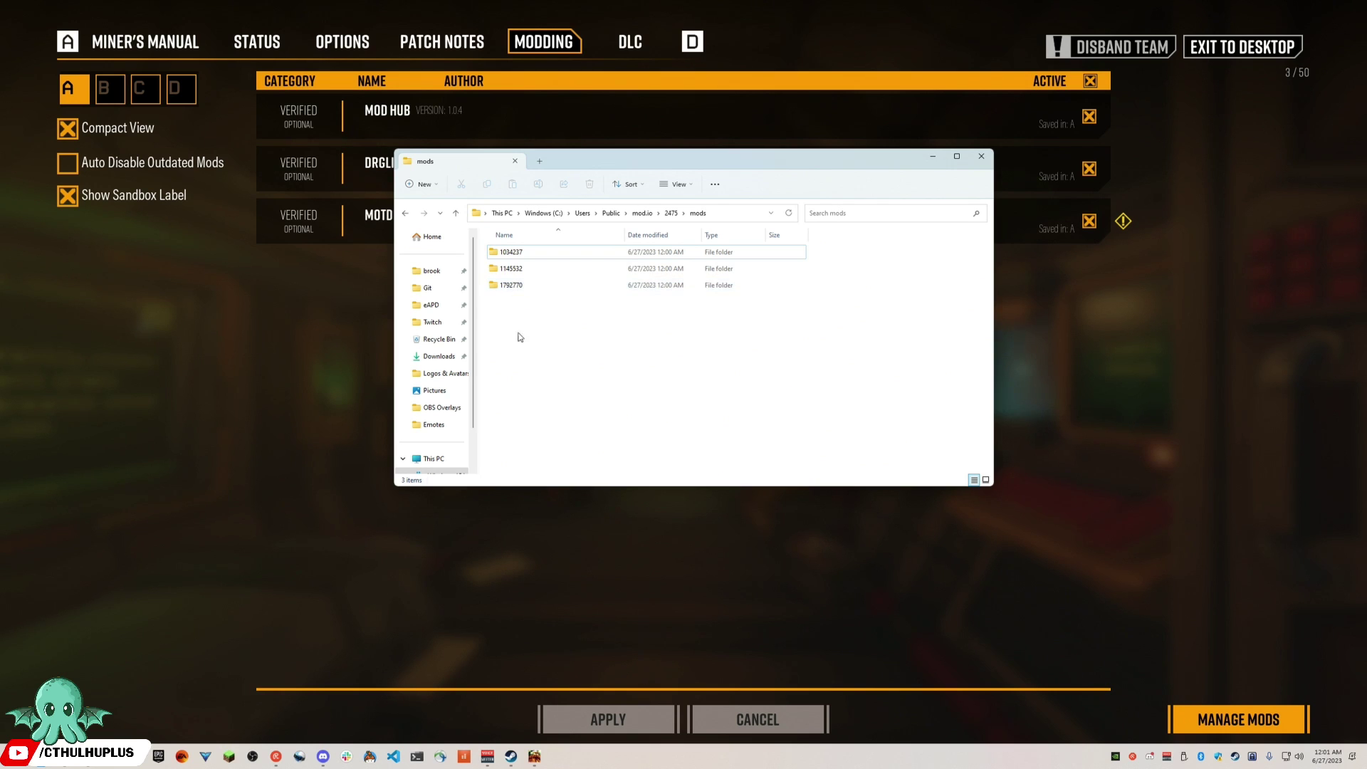
{"action": "double_click", "coordinate": [512, 253]}
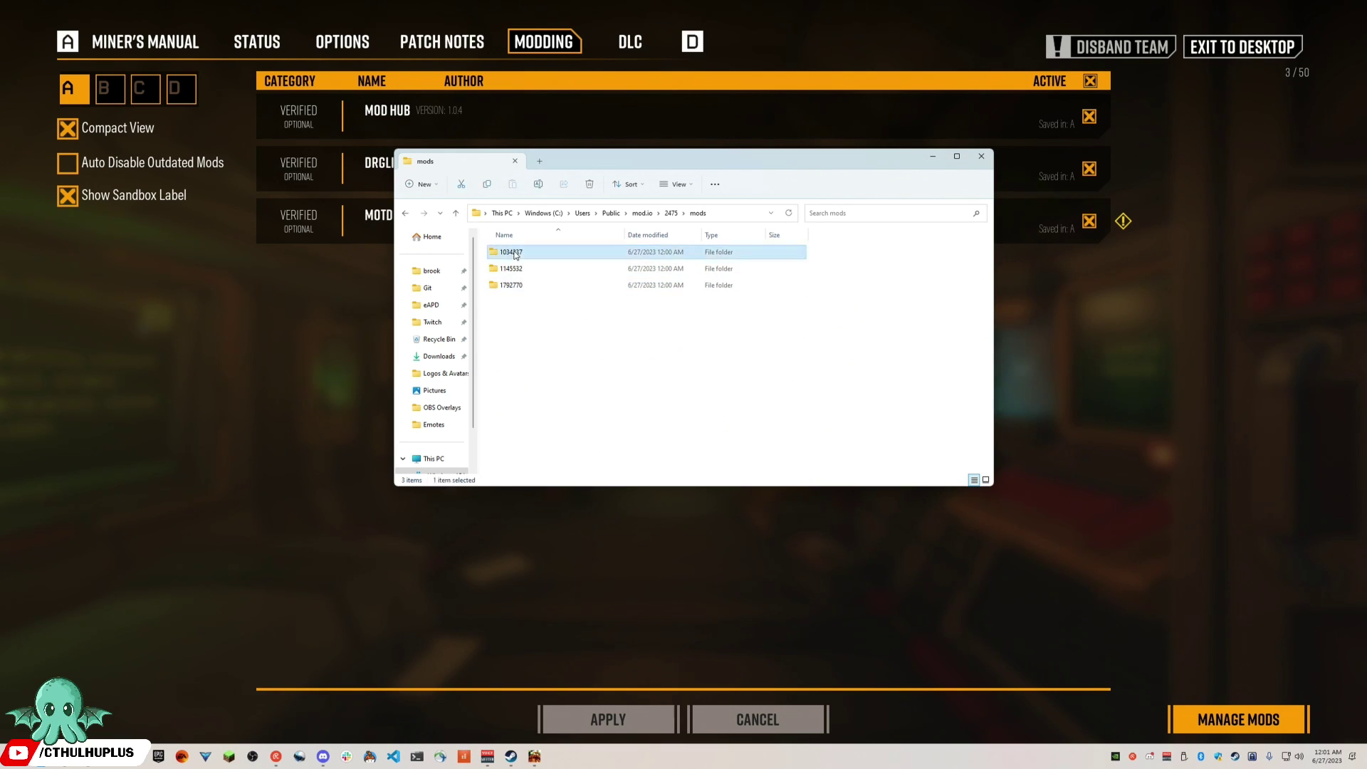
{"action": "left_click", "coordinate": [456, 214]}
{"action": "double_click", "coordinate": [532, 270]}
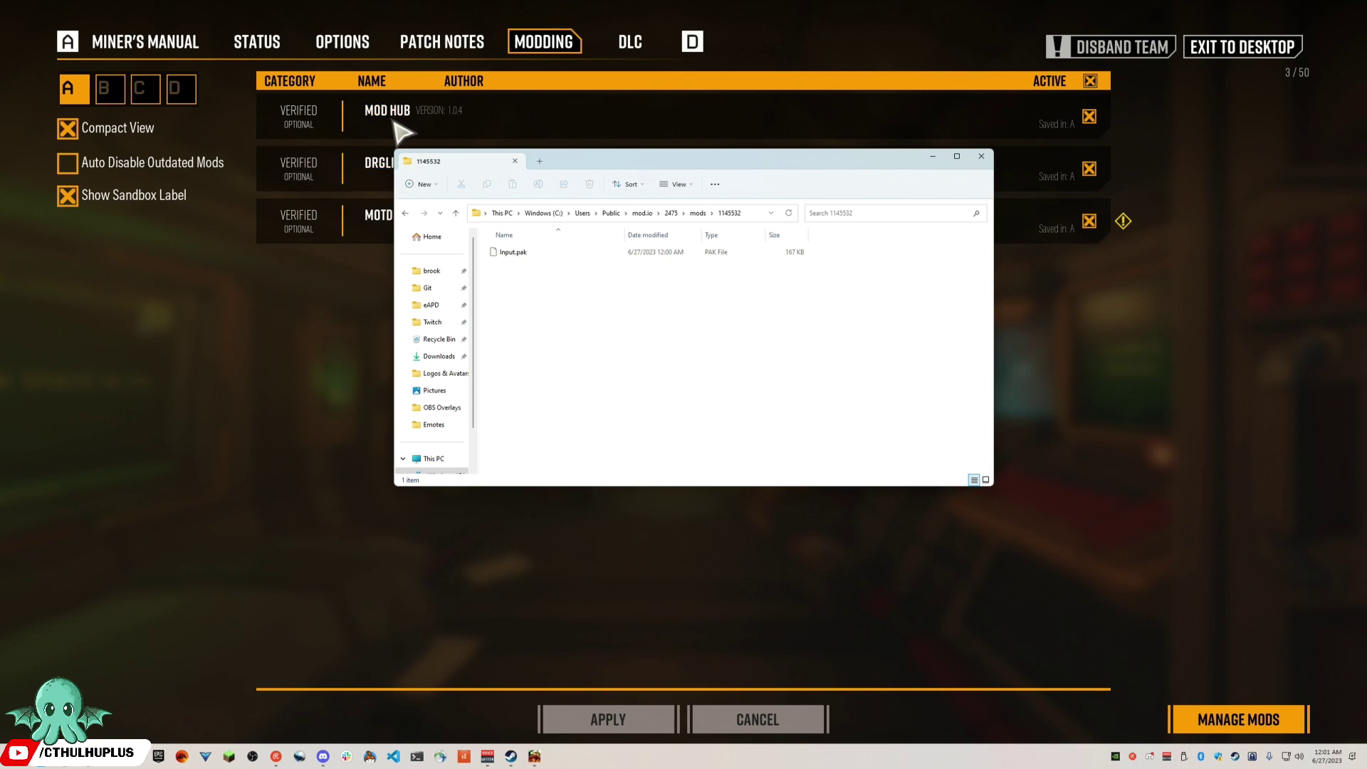
{"action": "left_click", "coordinate": [456, 215]}
{"action": "double_click", "coordinate": [524, 287]}
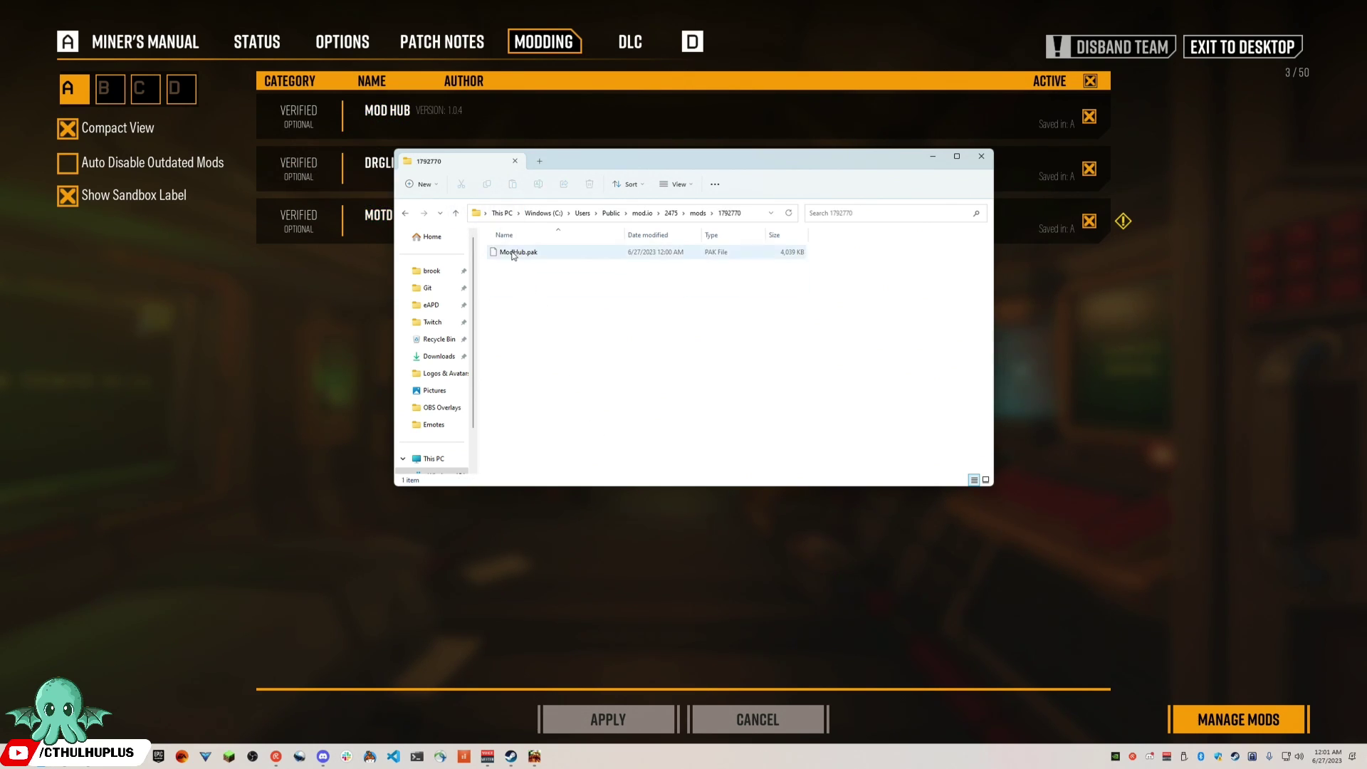
Step: Compare the files in folders 1145532 and 1792770 with the in-game mod list, and close File Explorer
{"action": "left_click", "coordinate": [456, 213]}
{"action": "left_click", "coordinate": [537, 272]}
{"action": "double_click", "coordinate": [537, 272]}
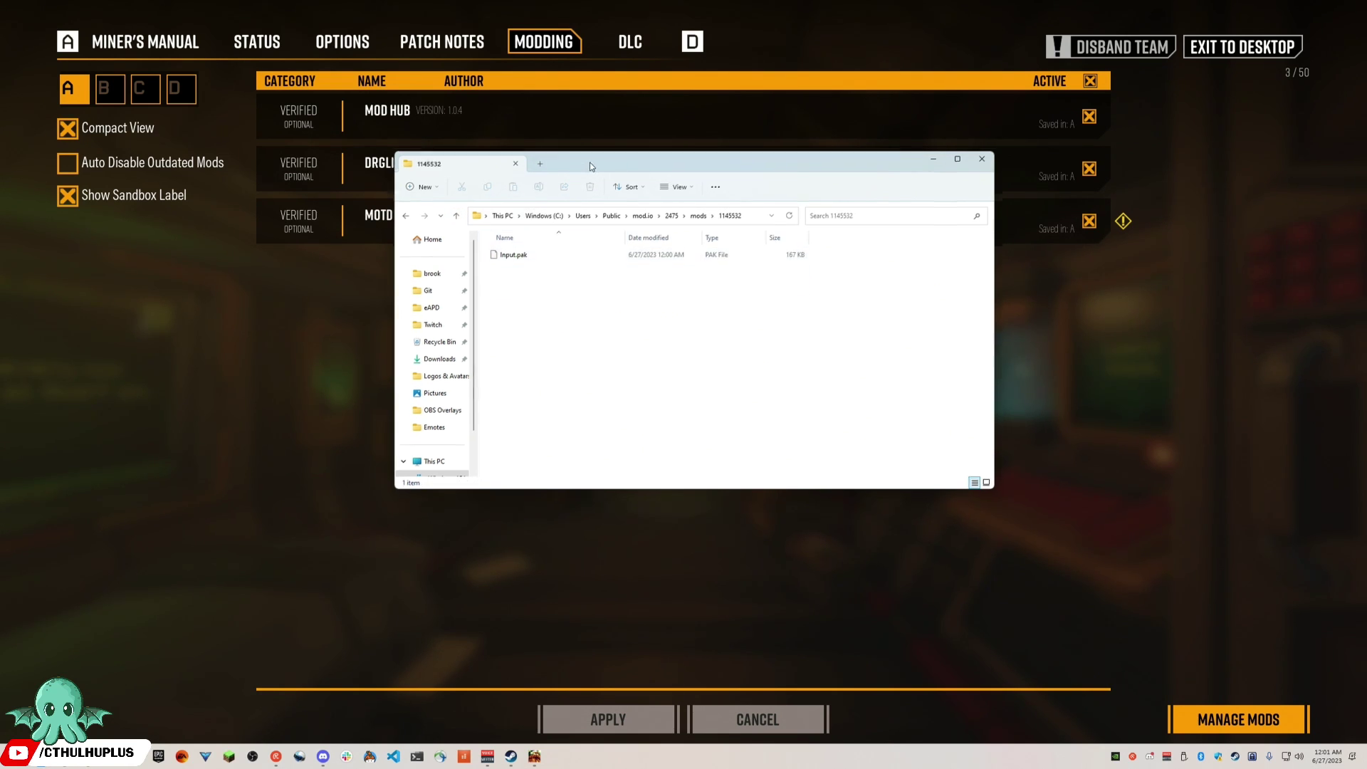
{"action": "left_click_drag", "start_coordinate": [588, 158], "coordinate": [588, 258]}
{"action": "left_click", "coordinate": [456, 312]}
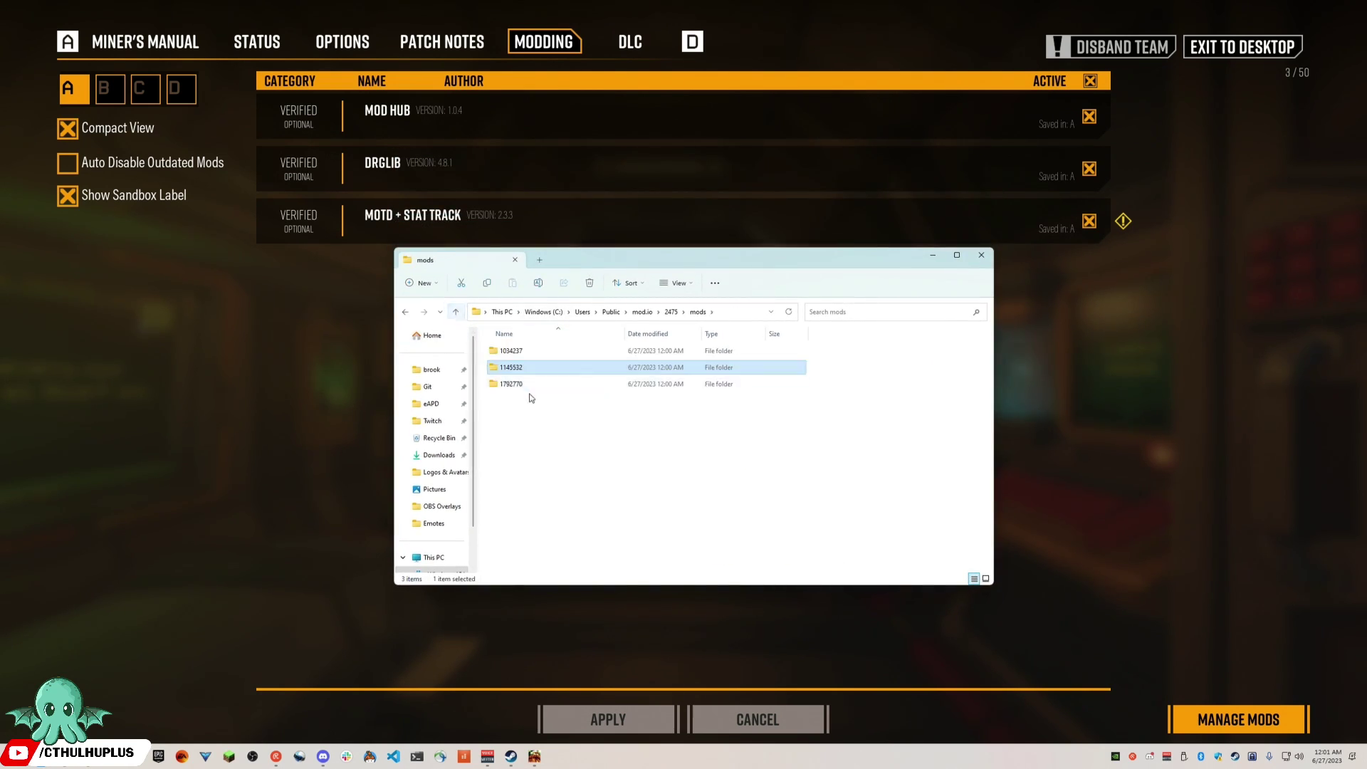
{"action": "double_click", "coordinate": [533, 385]}
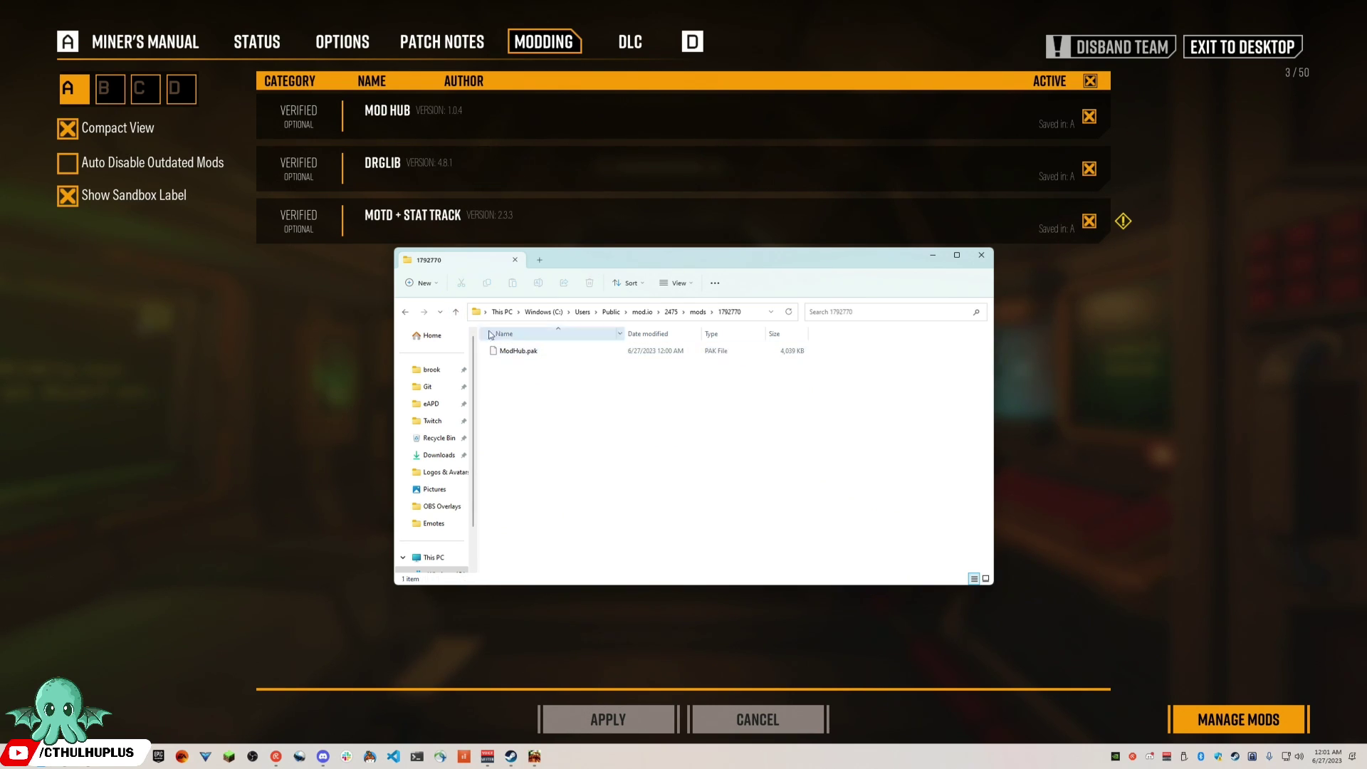
{"action": "left_click", "coordinate": [454, 311]}
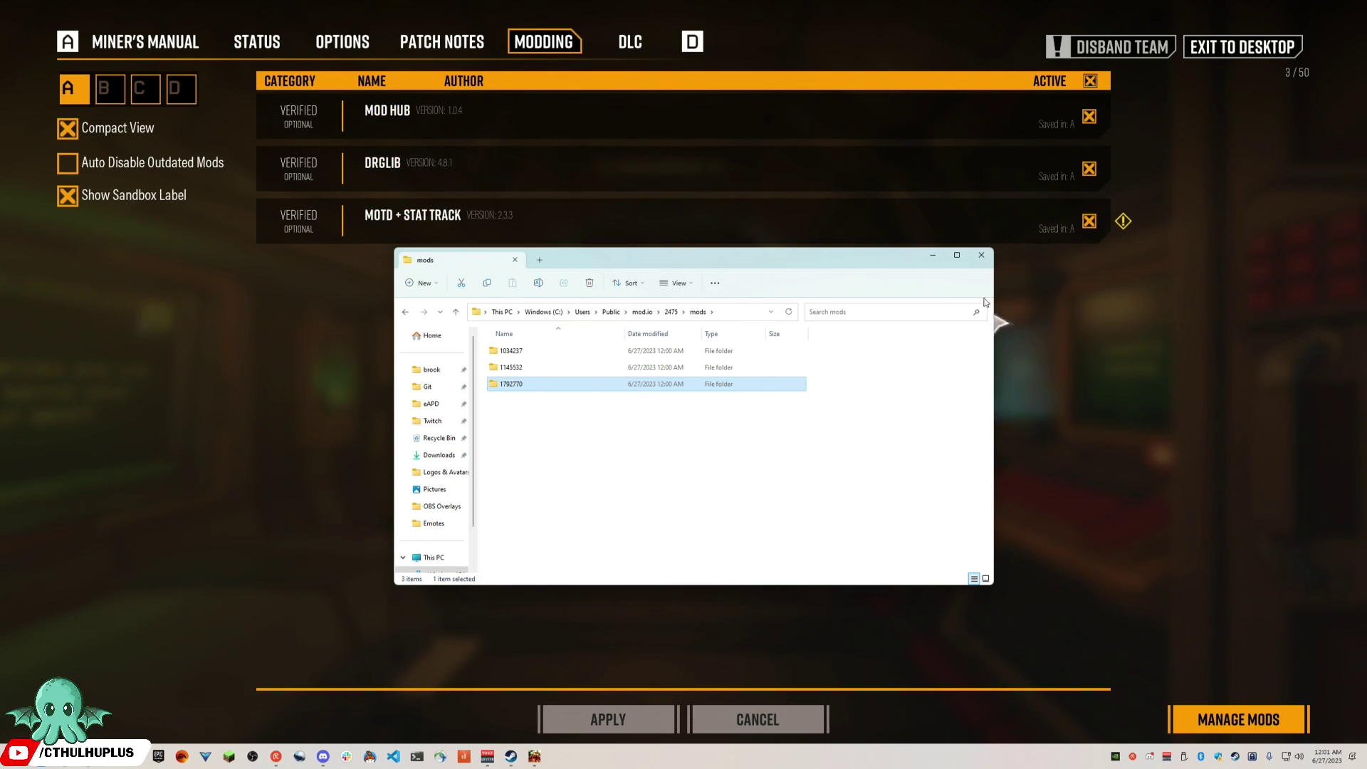
{"action": "left_click", "coordinate": [980, 256]}
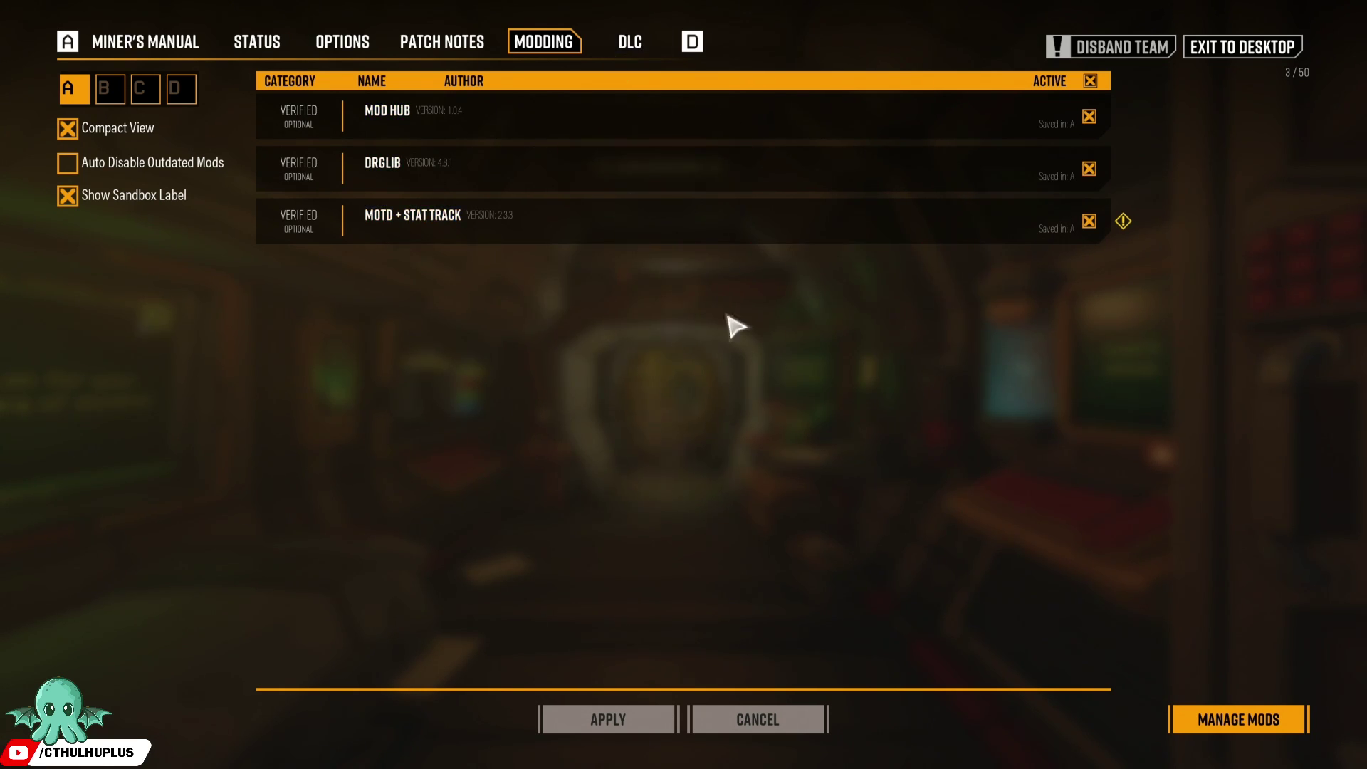
Step: Open the mod.io page, search for "cthul", subscribe to CthulhuPlus Visuals, and return to the game
{"action": "left_click", "coordinate": [1214, 730]}
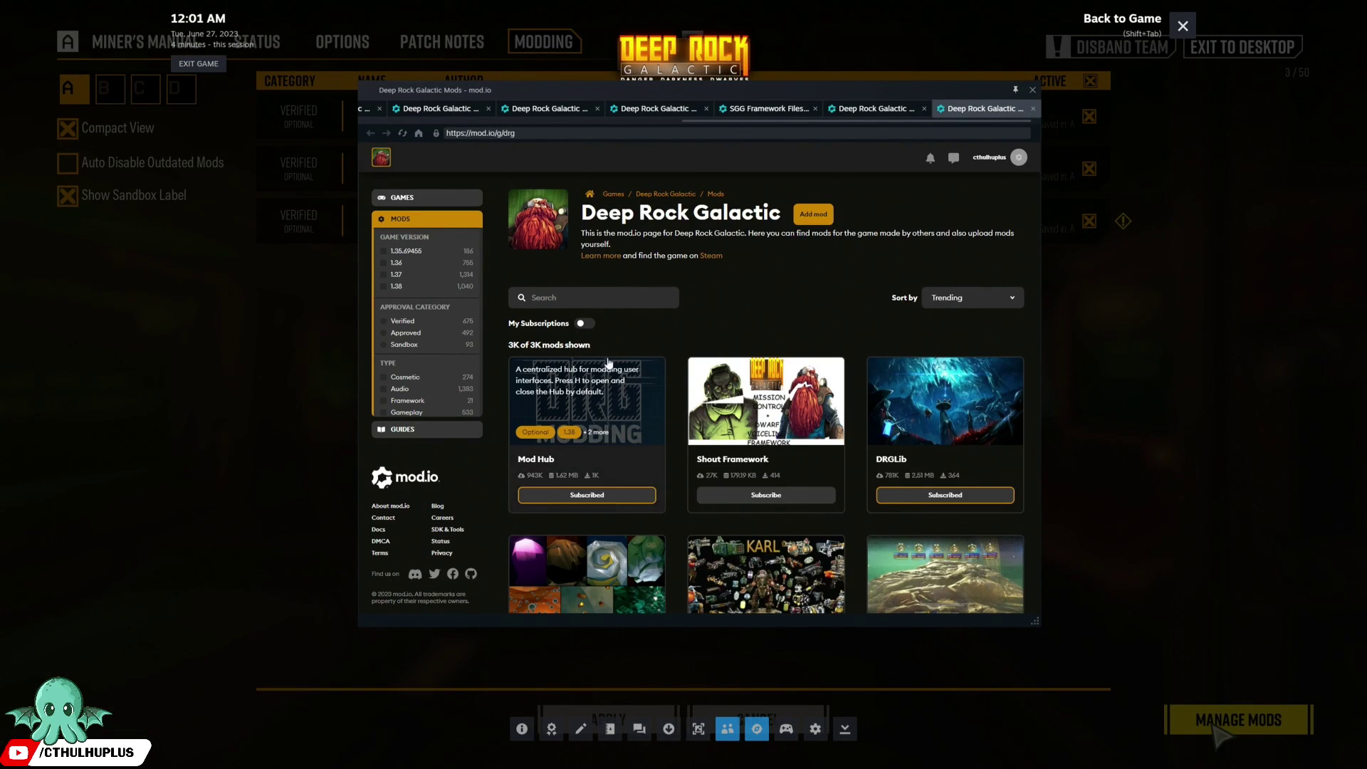
{"action": "left_click", "coordinate": [568, 300]}
{"action": "type", "text": "cthul"}
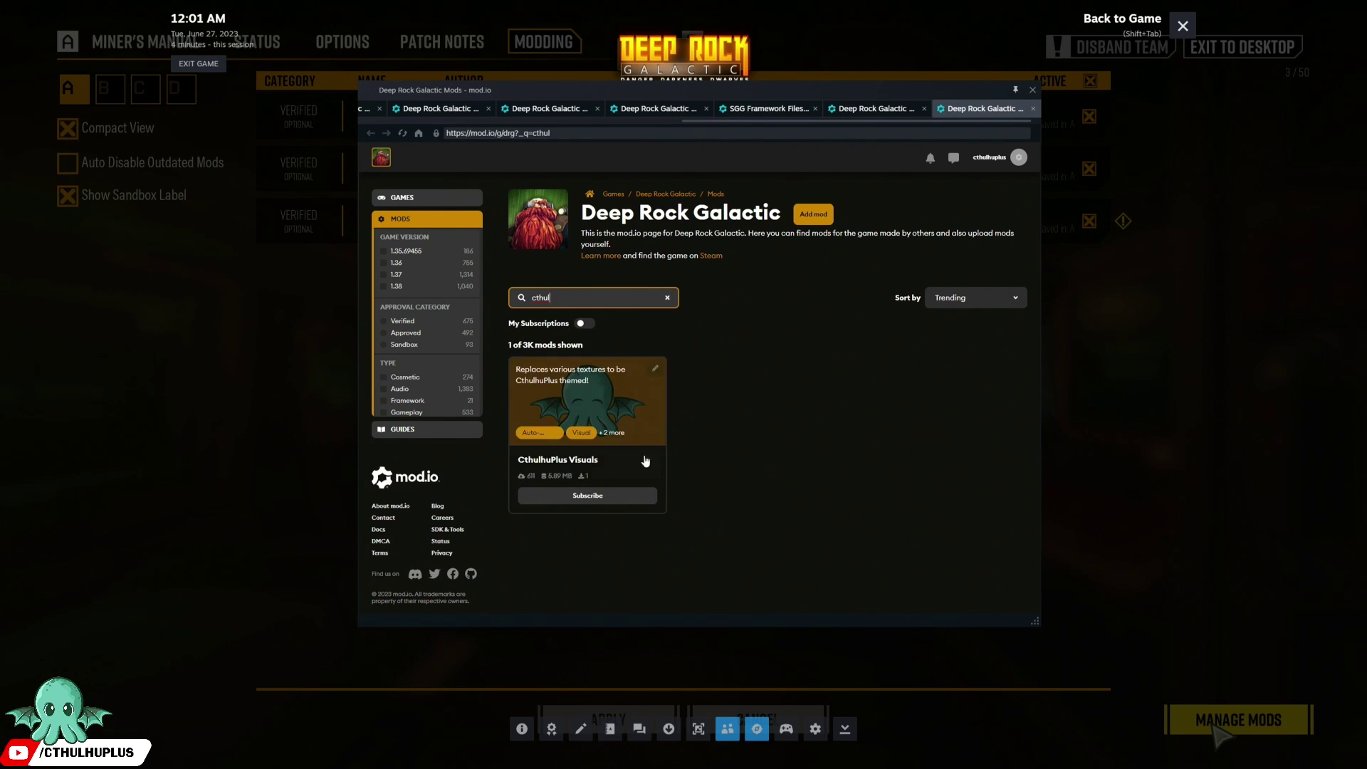
{"action": "left_click", "coordinate": [631, 497]}
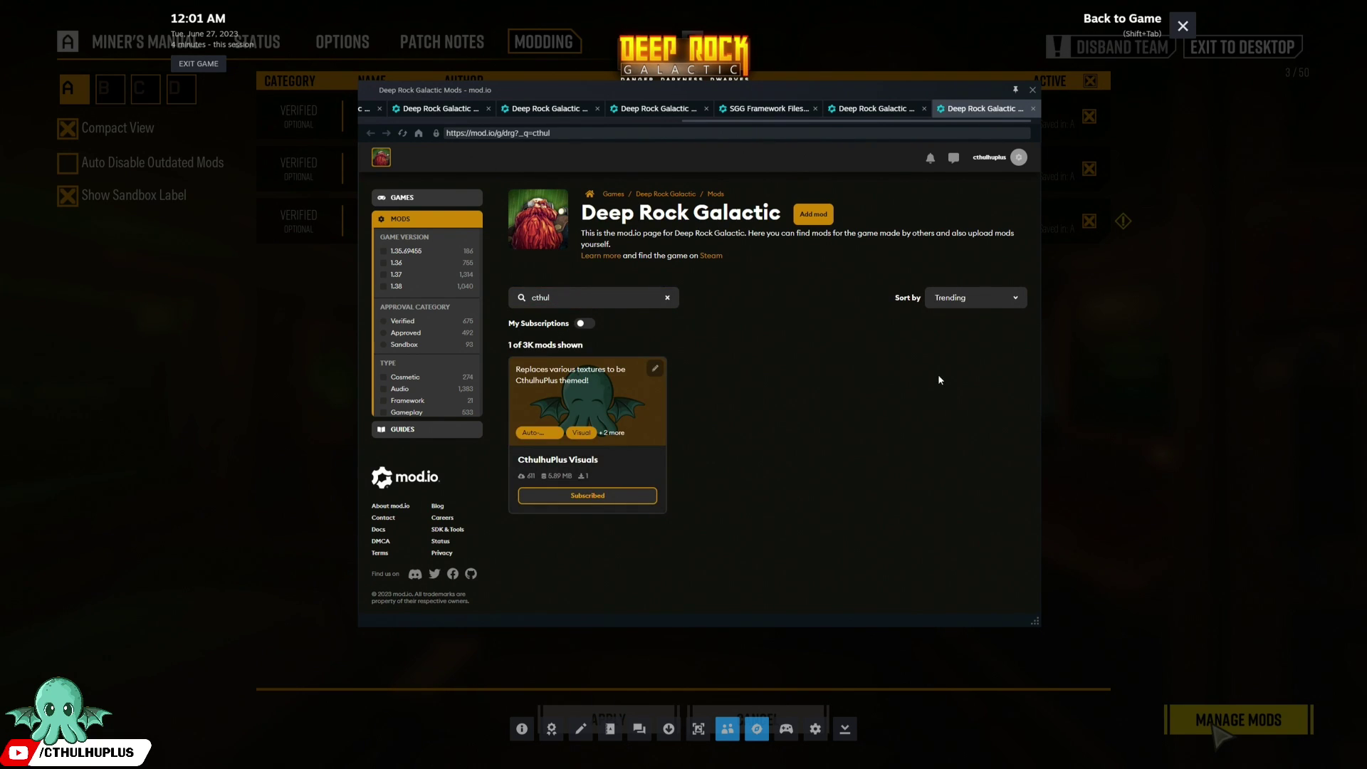
{"action": "left_click", "coordinate": [1196, 31]}
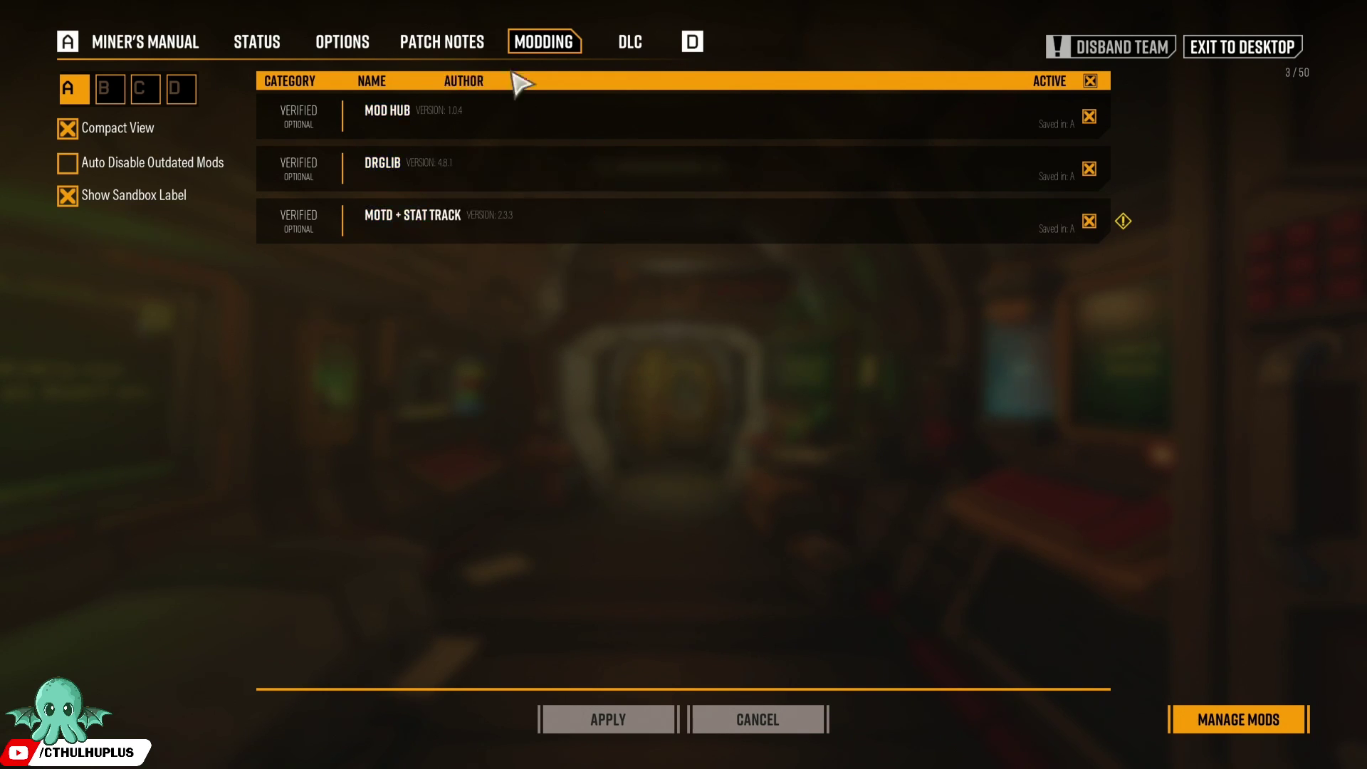
Step: Refresh the modding page, check the CthulhuPlus Visuals subscription on mod.io among the subscribed mods, and return to the game
{"action": "left_click", "coordinate": [463, 44]}
{"action": "left_click", "coordinate": [547, 44]}
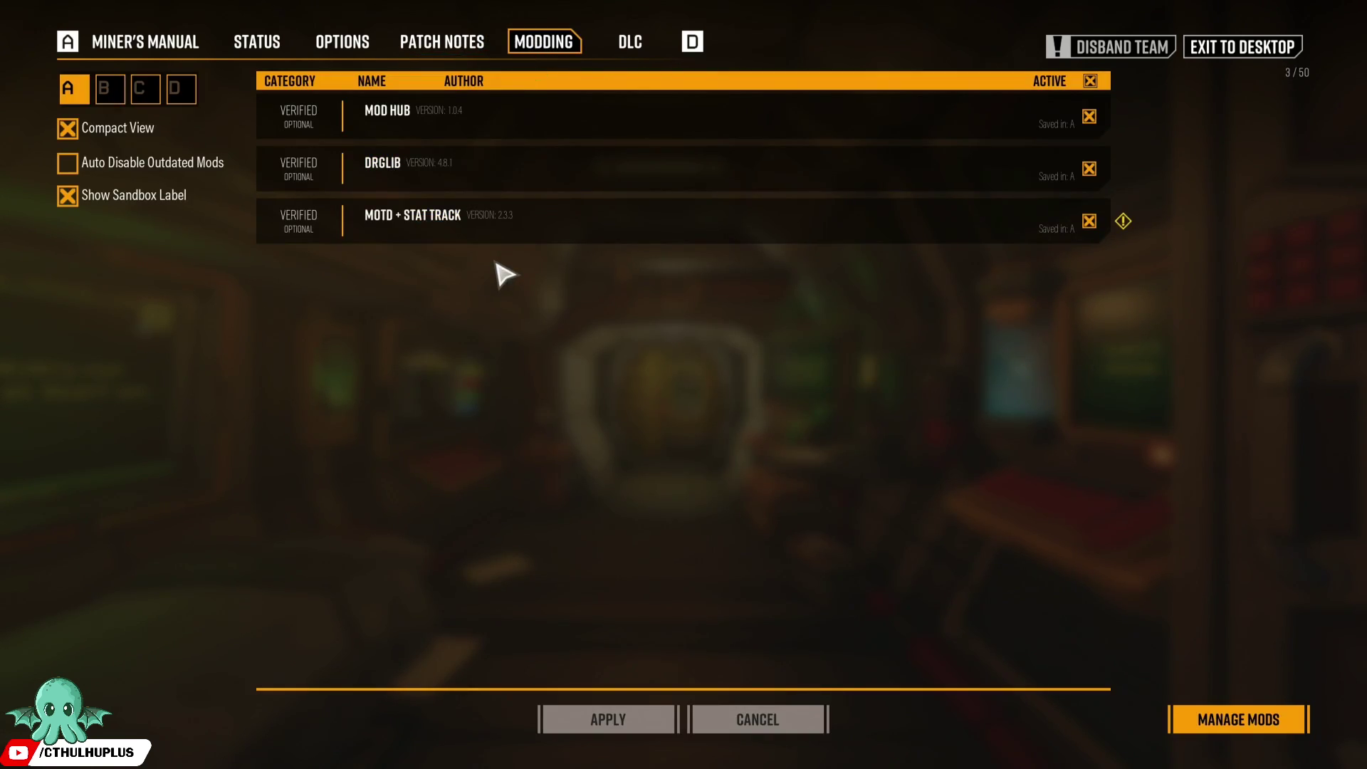
{"action": "left_click", "coordinate": [1276, 726]}
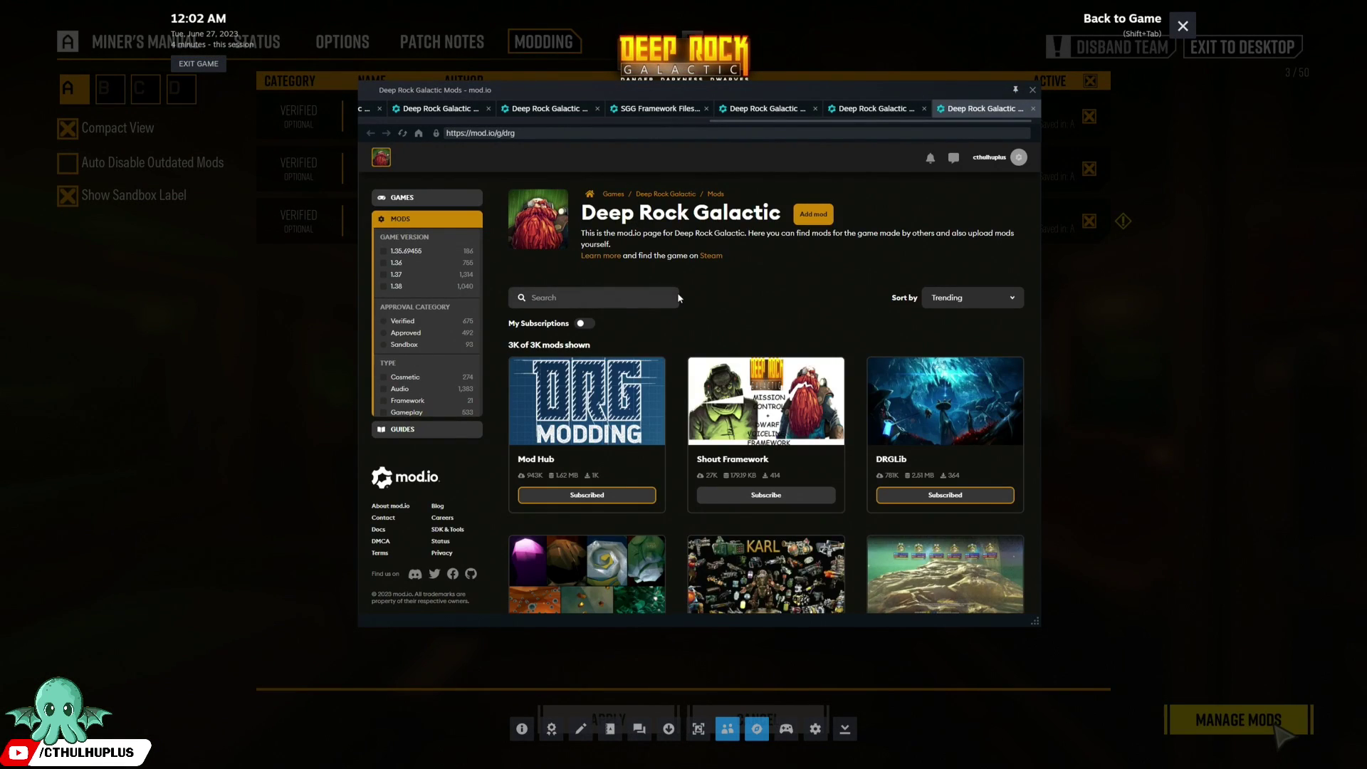
{"action": "left_click", "coordinate": [585, 324]}
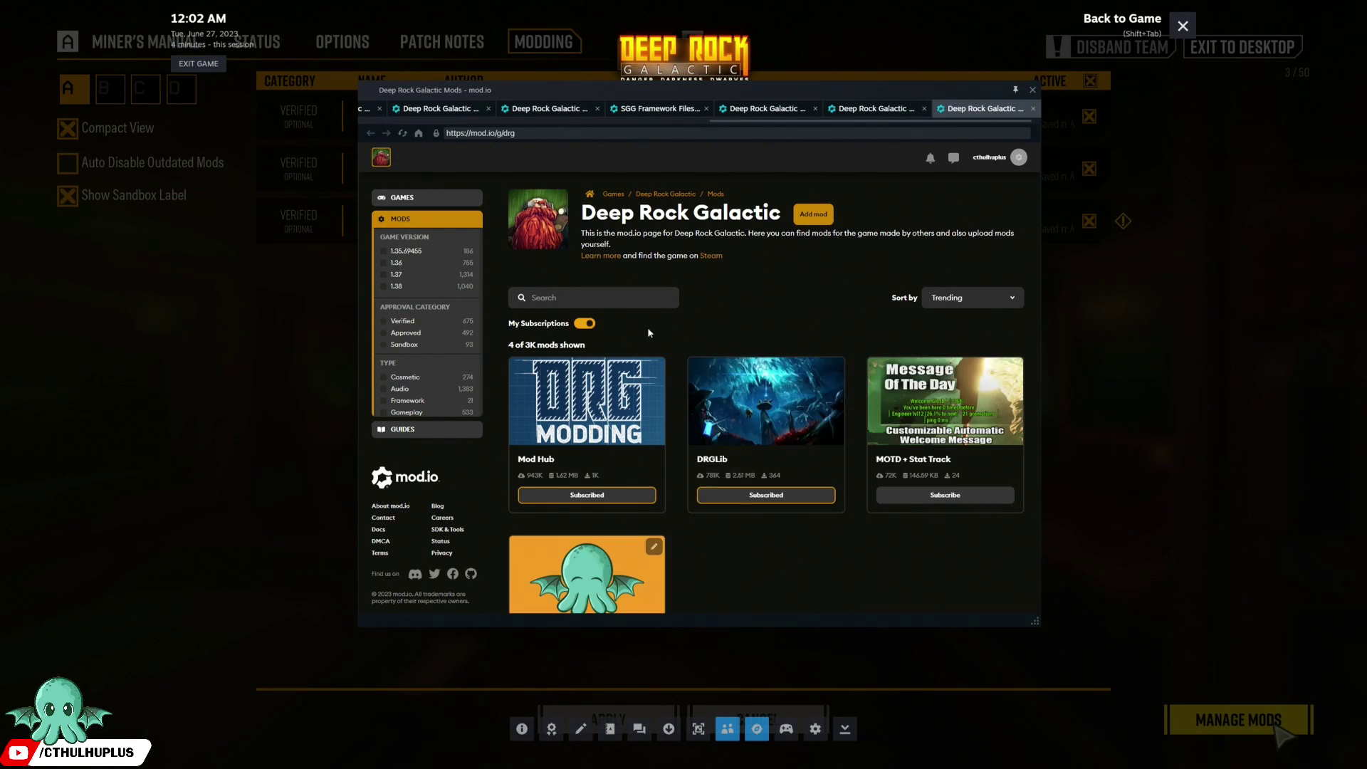
{"action": "left_click", "coordinate": [586, 438]}
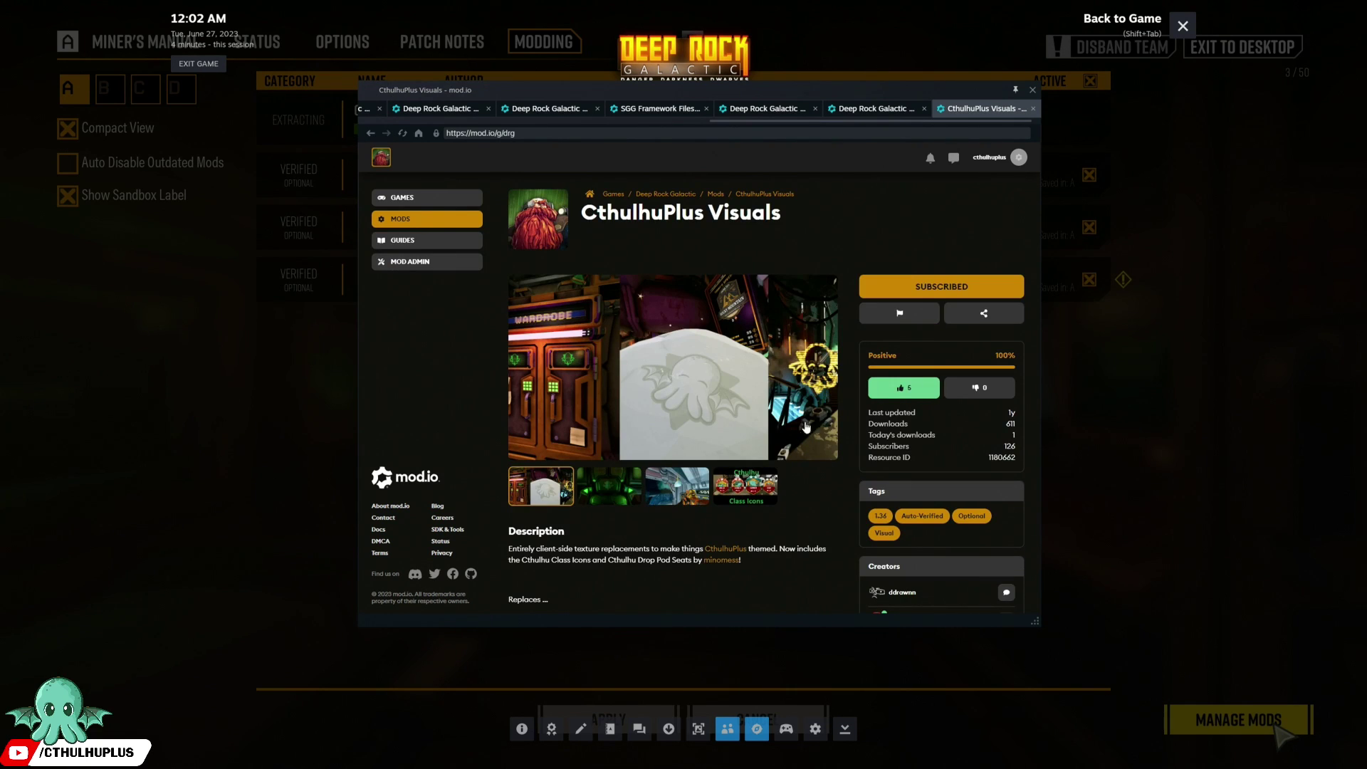
{"action": "left_click", "coordinate": [1180, 27]}
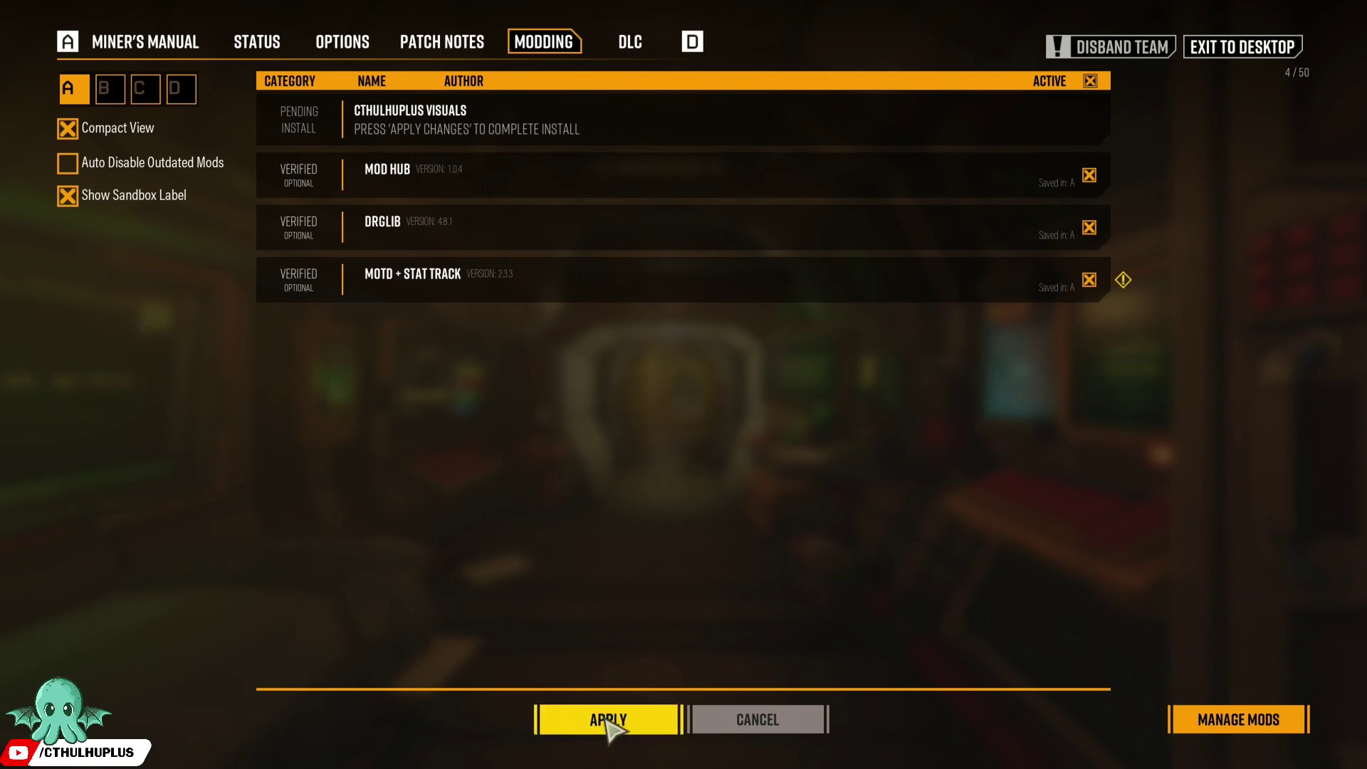
Step: Apply the pending install of CthulhuPlus Visuals and step forward in the reloaded game room
{"action": "left_click", "coordinate": [609, 720]}
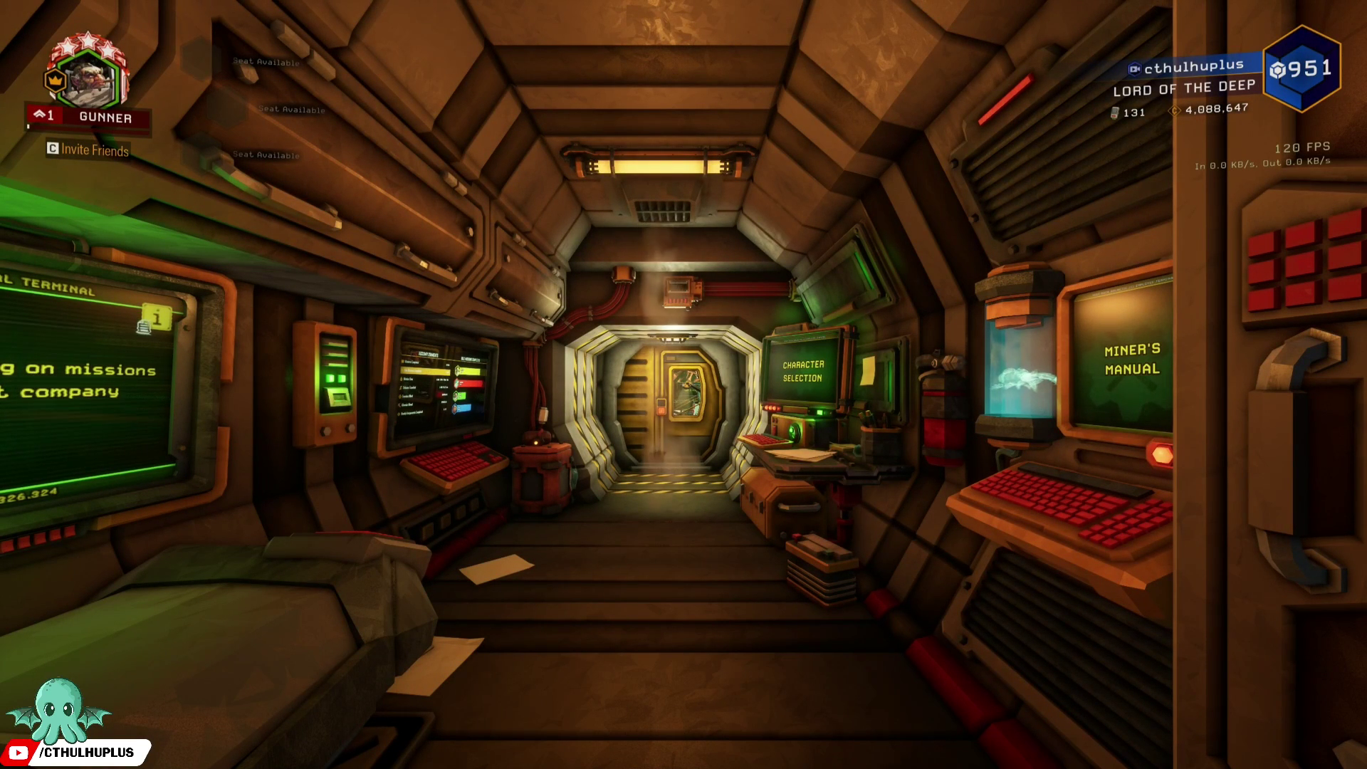
{"action": "key", "text": "w"}
{"action": "key", "text": "w"}
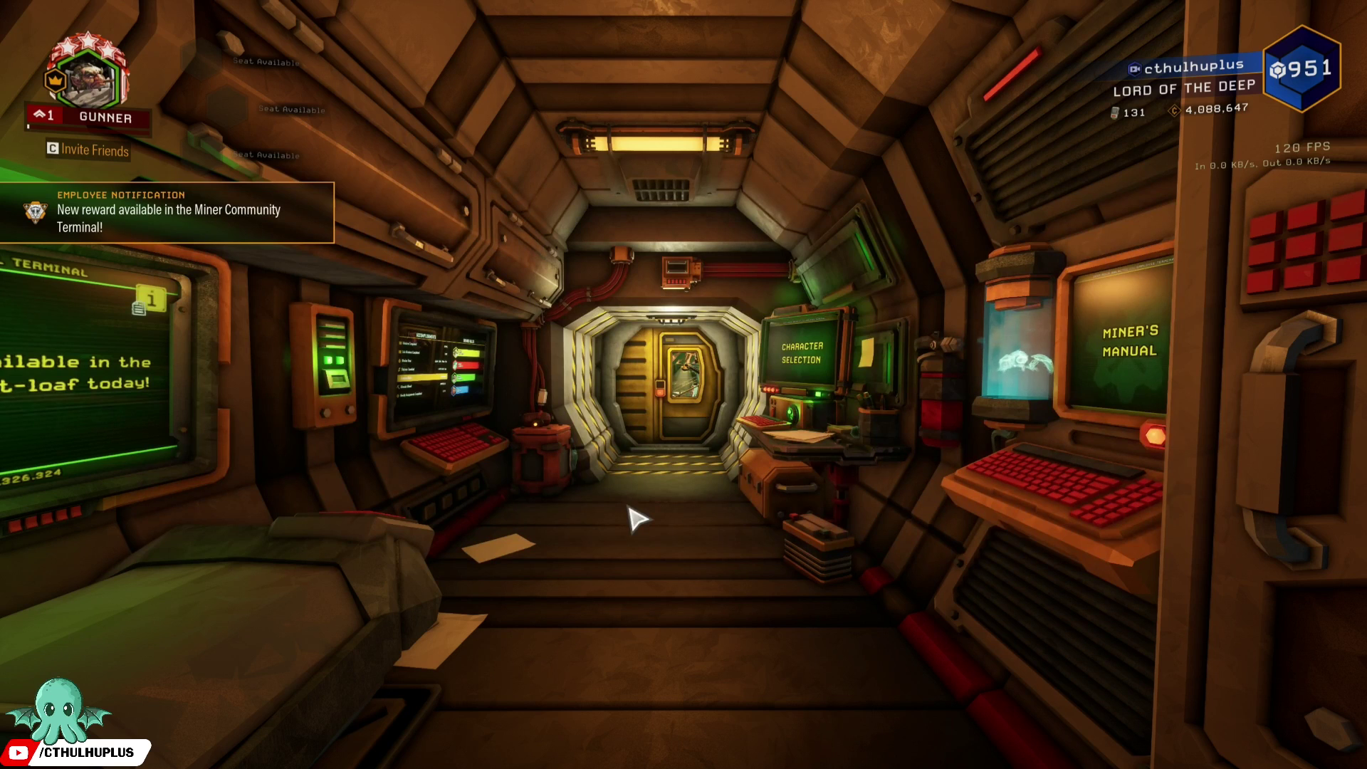
Step: Switch to the Deep Rock Galactic mod list on mod.io and turn off the My Subscriptions filter
{"action": "key", "text": "alt+Tab"}
{"action": "key", "text": "alt+Tab"}
{"action": "key", "text": "alt+Tab"}
{"action": "key", "text": "alt+Tab"}
{"action": "key", "text": "alt+Tab"}
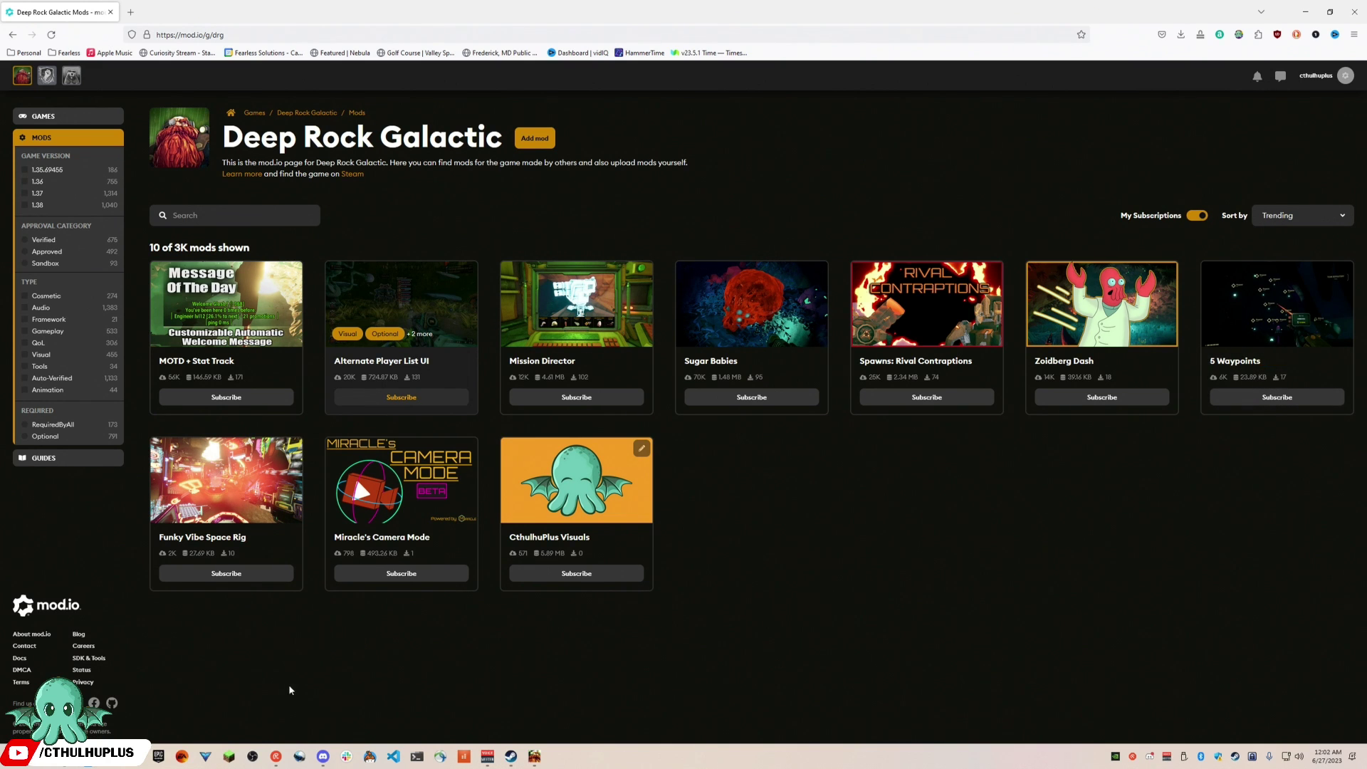
{"action": "left_click", "coordinate": [265, 218]}
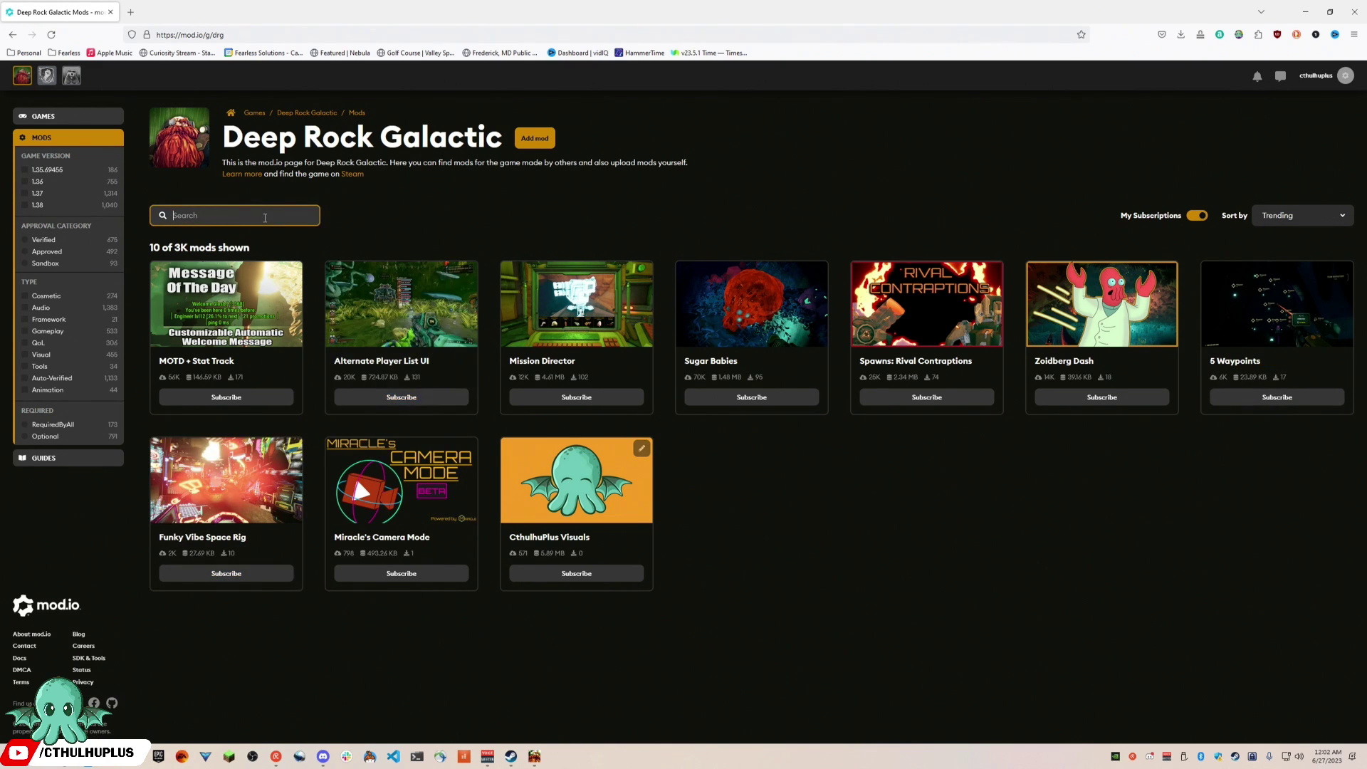
{"action": "type", "text": "balance"}
{"action": "left_click", "coordinate": [1199, 216]}
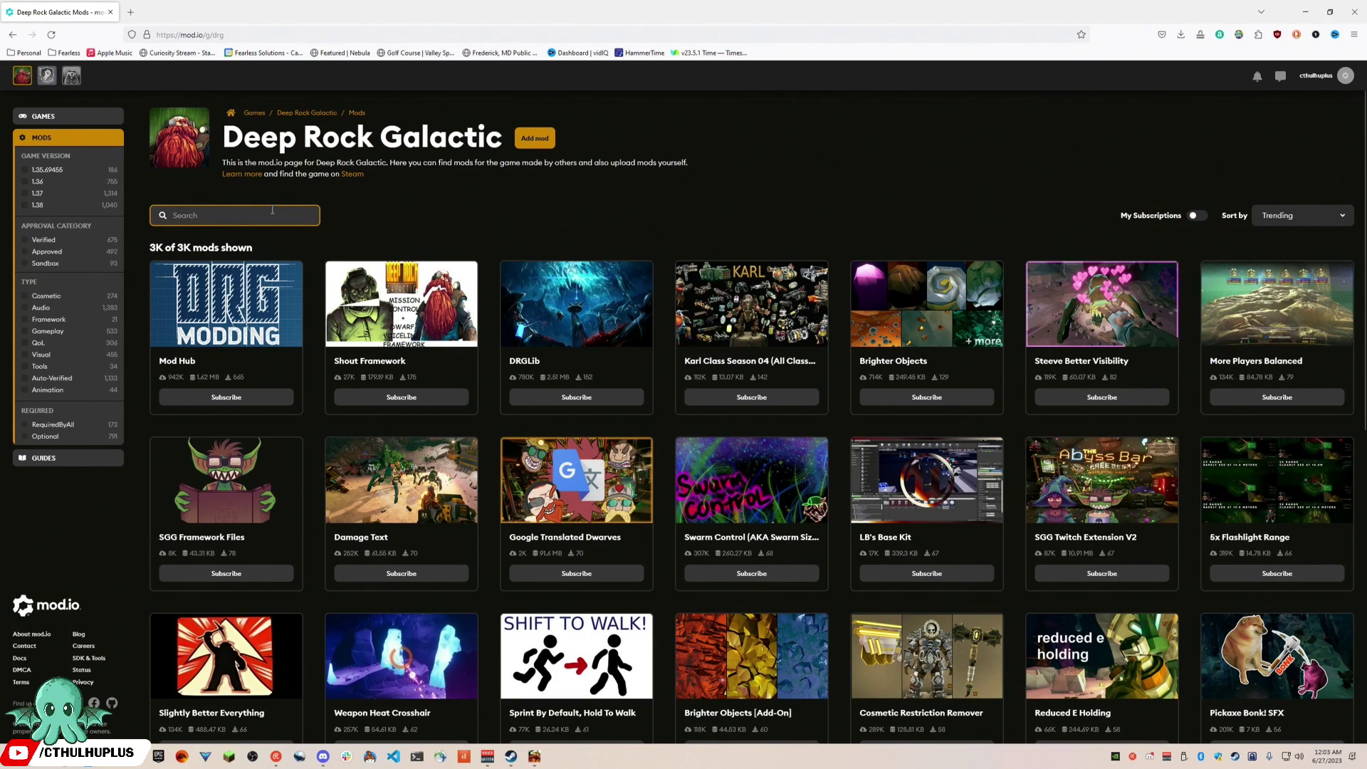
Step: Search the mods for "balanced", subscribe to More Players Balanced, and return to the game
{"action": "left_click", "coordinate": [272, 210]}
{"action": "type", "text": "balanced"}
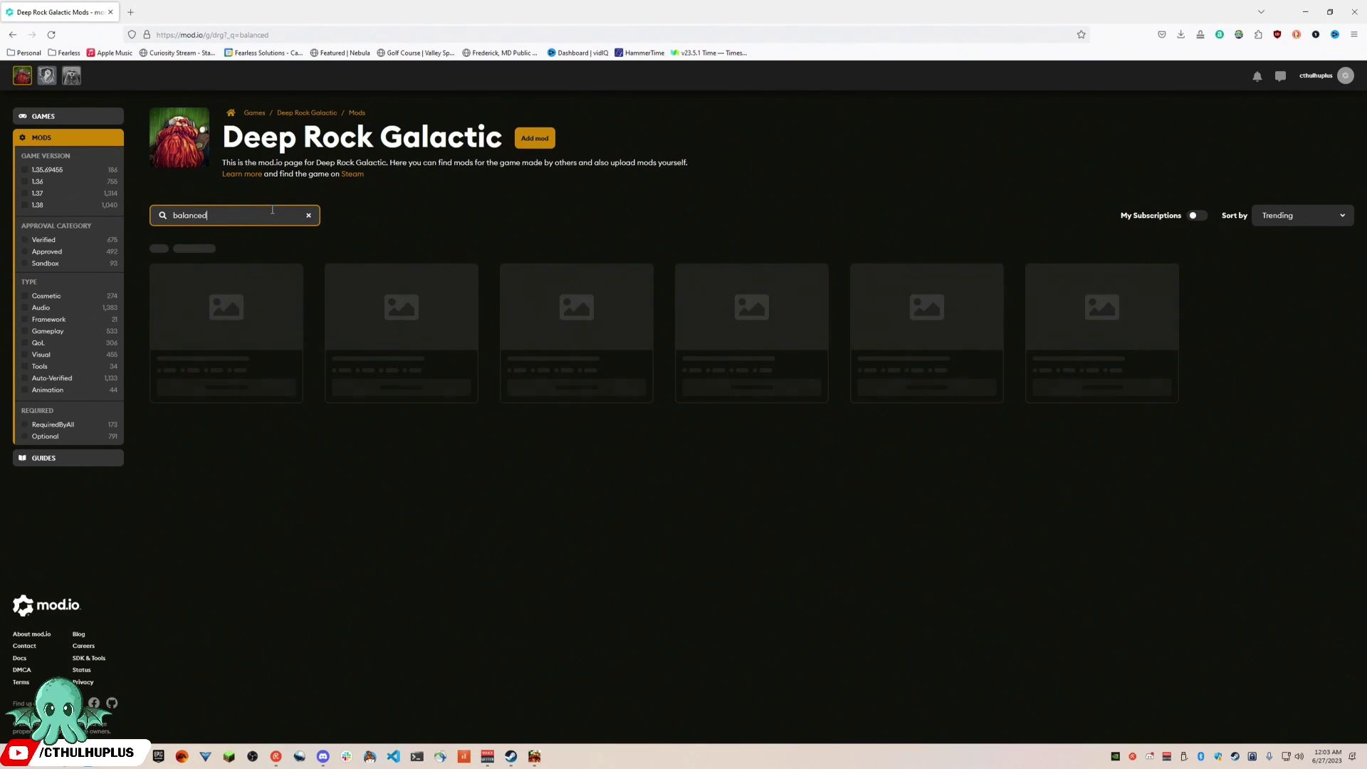
{"action": "left_click", "coordinate": [221, 406]}
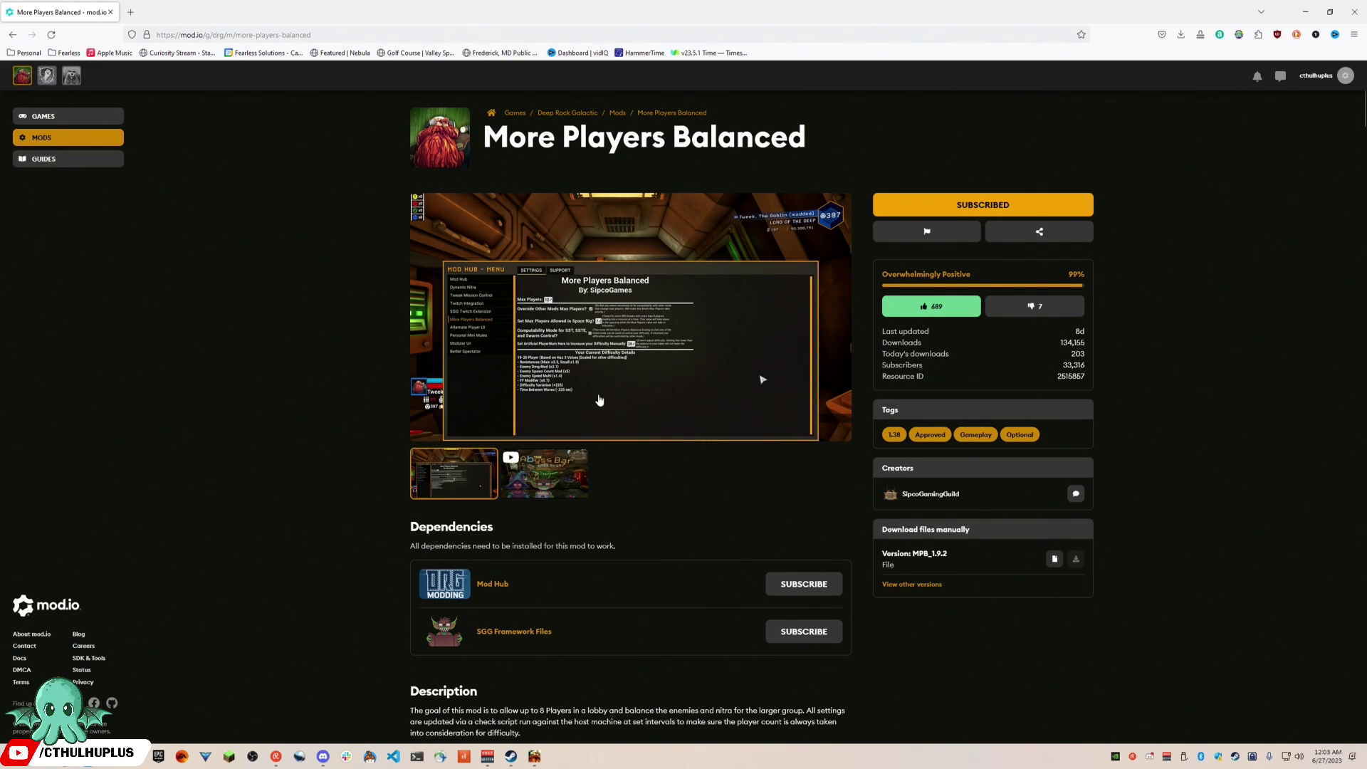
{"action": "left_click", "coordinate": [535, 756]}
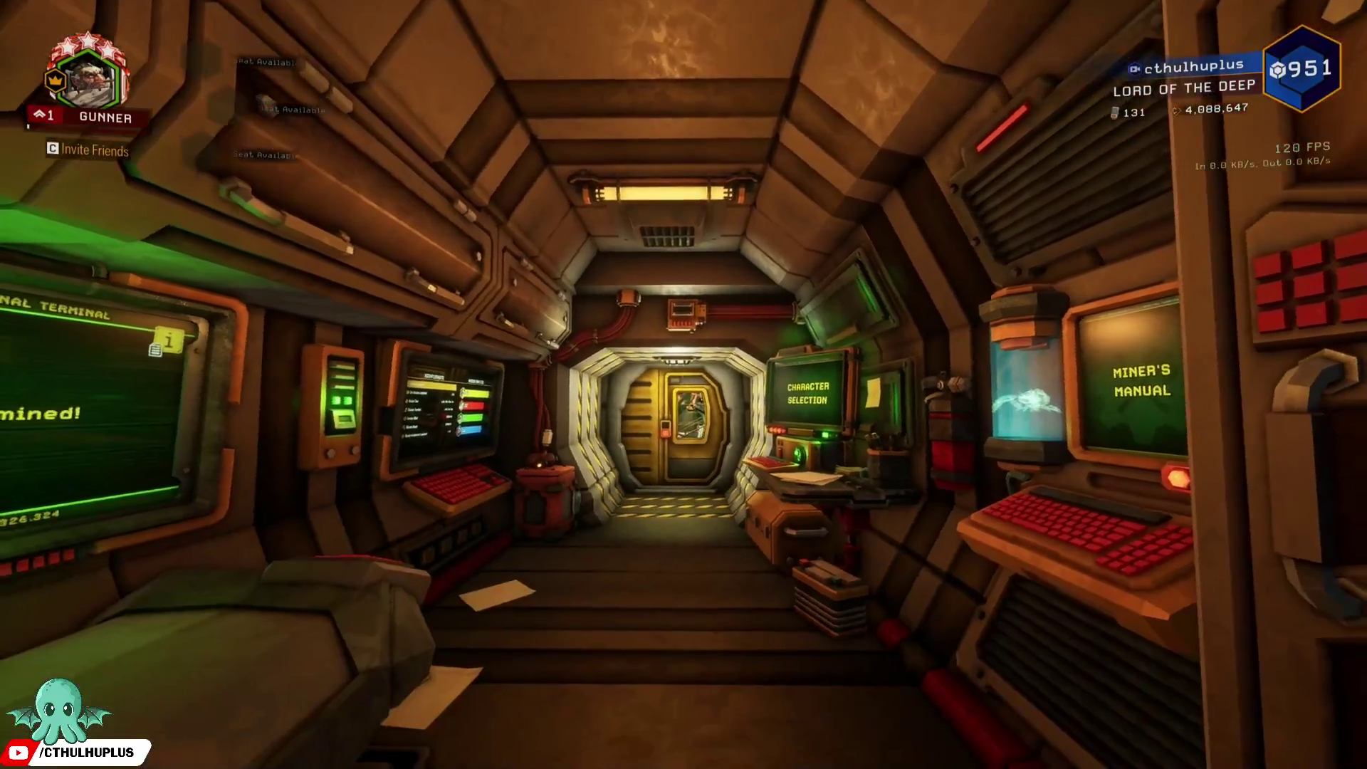
Step: Apply the pending installs of More Players Balanced and SGG Framework Files in the game's modding page
{"action": "key", "text": "Escape"}
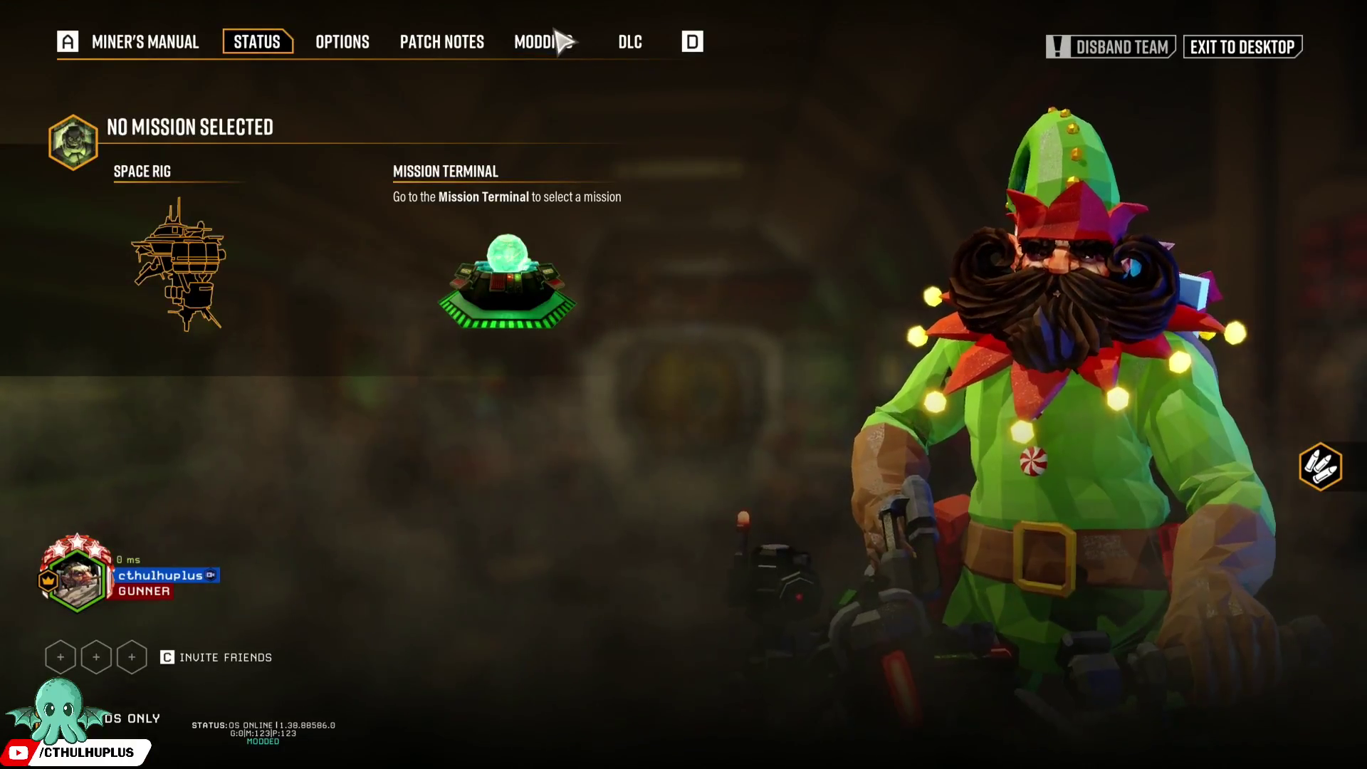
{"action": "left_click", "coordinate": [552, 44]}
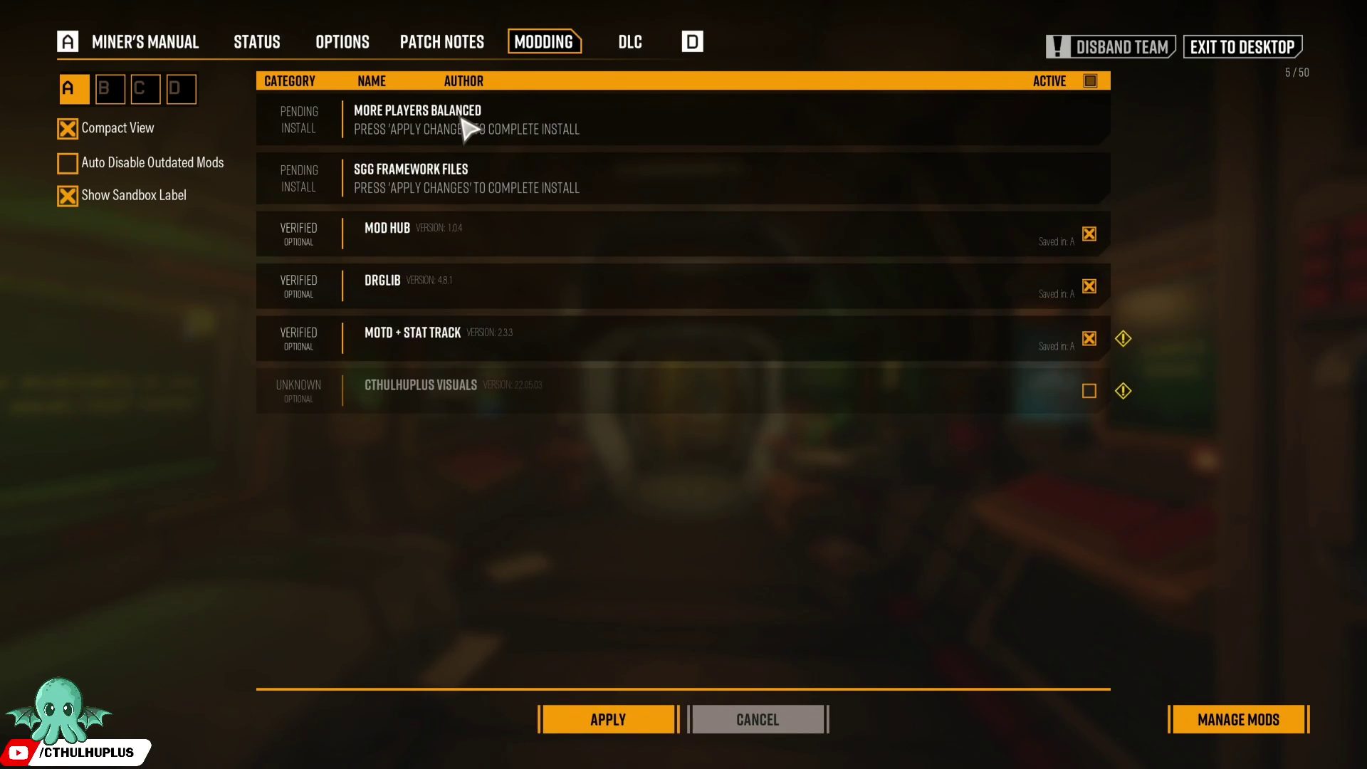
{"action": "left_click", "coordinate": [622, 726]}
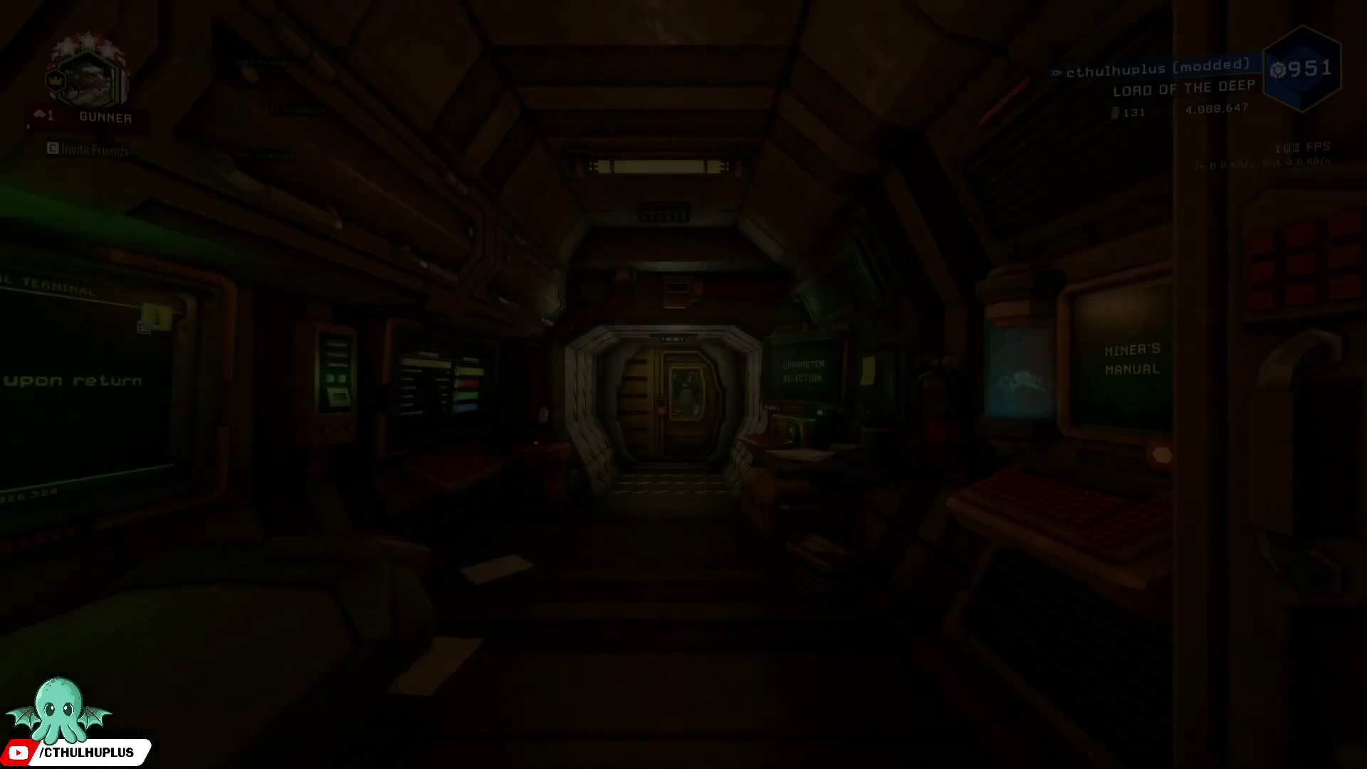
Step: Activate CthulhuPlus Visuals in the game's mod list, apply the change, and reopen the list after the reload
{"action": "key", "text": "Escape"}
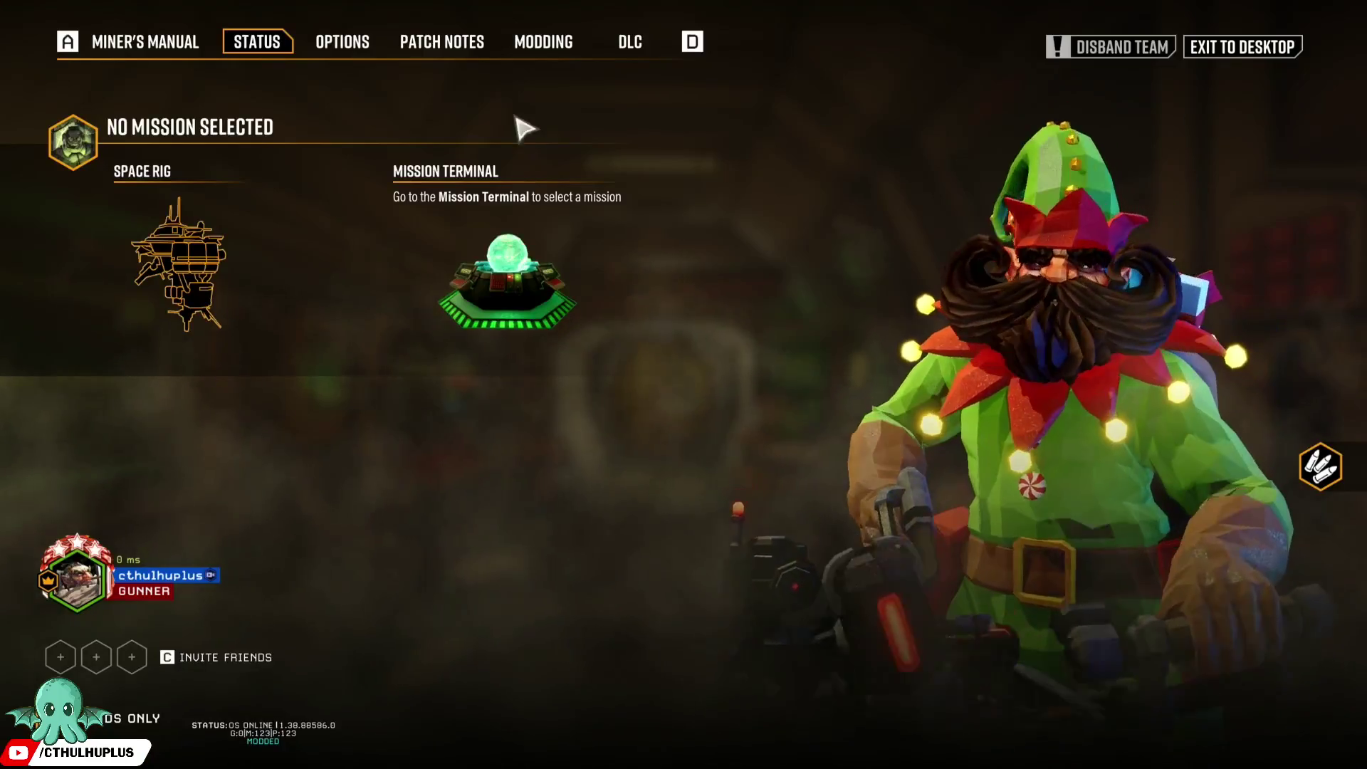
{"action": "left_click", "coordinate": [543, 43]}
{"action": "left_click", "coordinate": [1089, 273]}
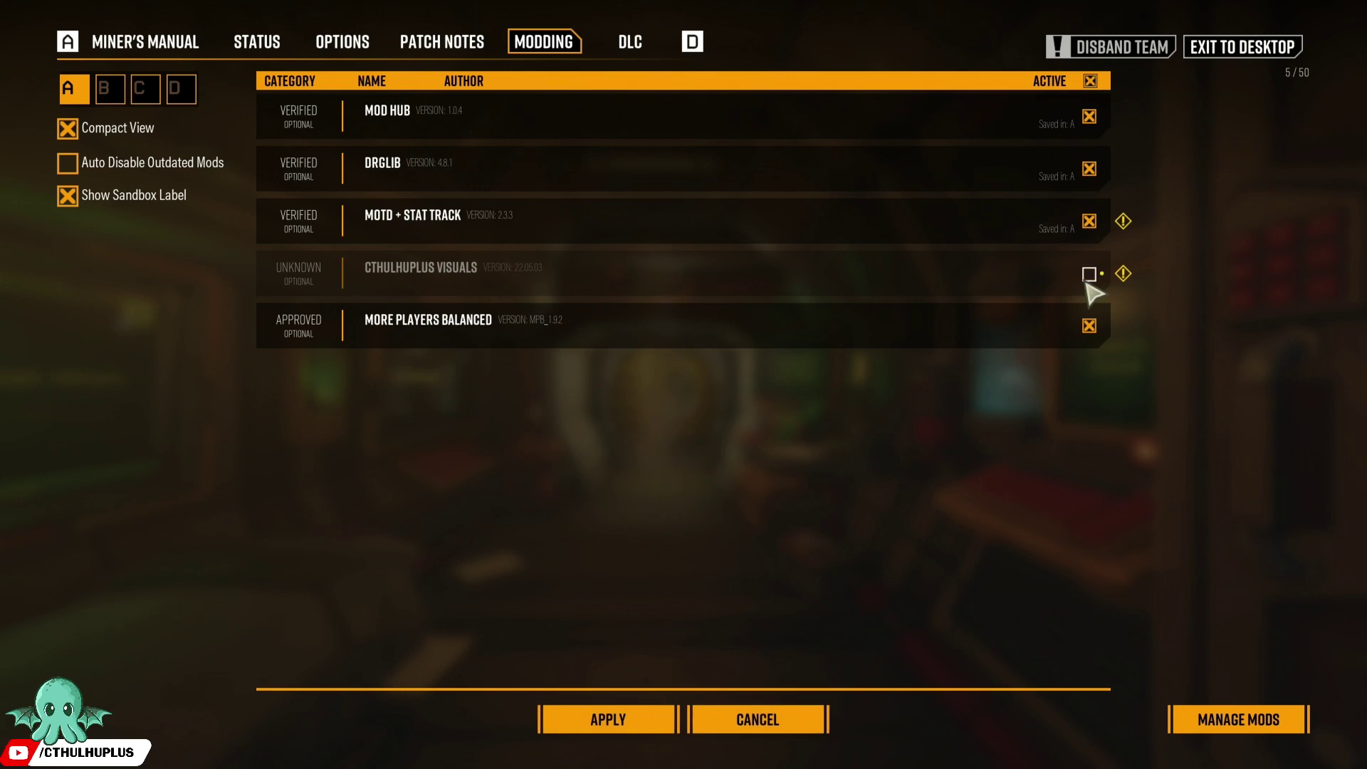
{"action": "left_click", "coordinate": [584, 726]}
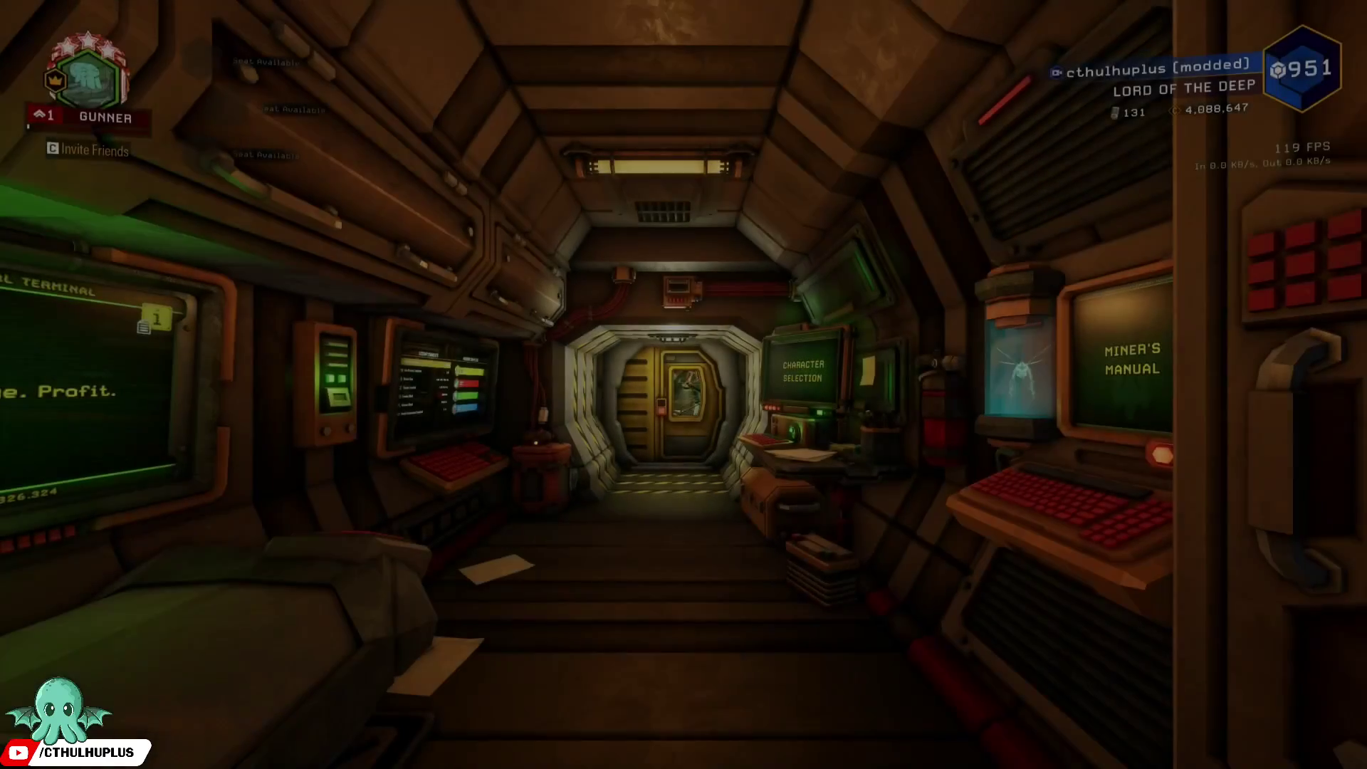
{"action": "key", "text": "Escape"}
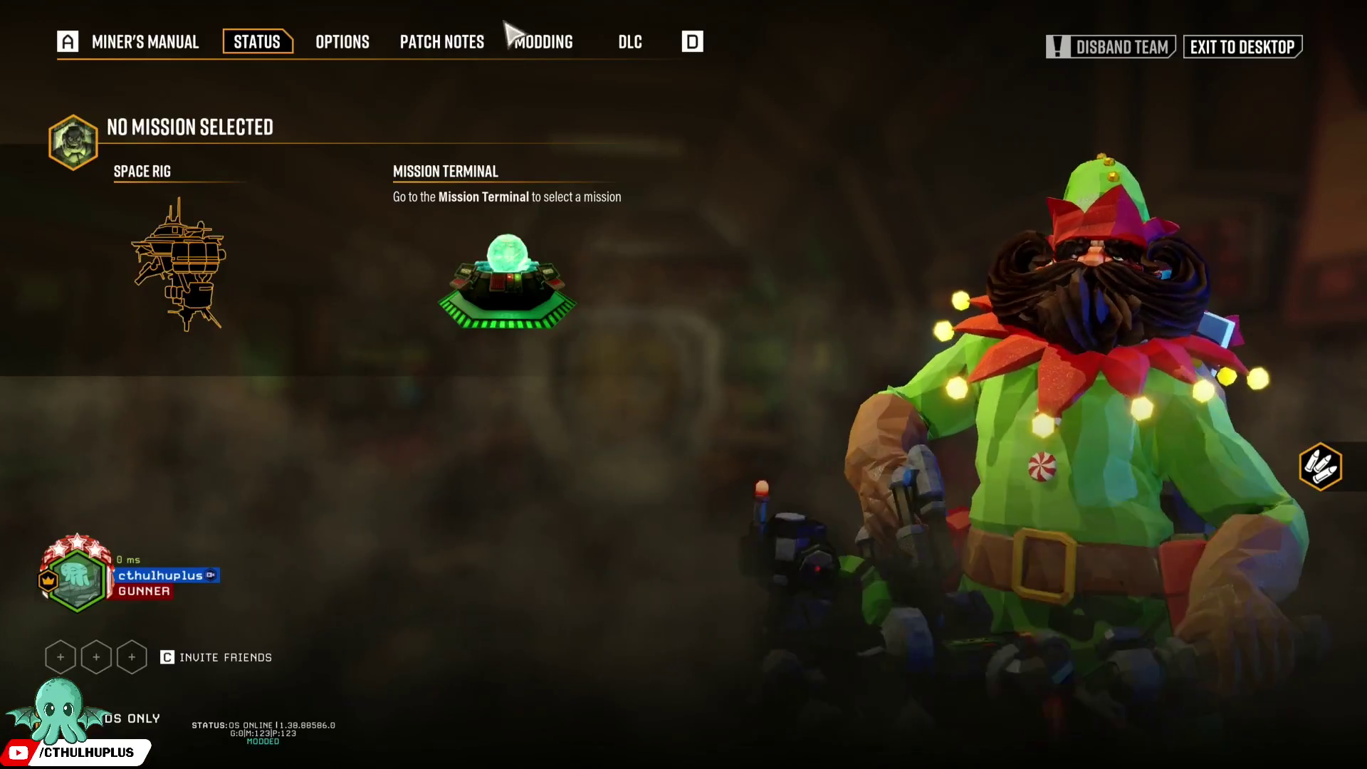
{"action": "left_click", "coordinate": [543, 44]}
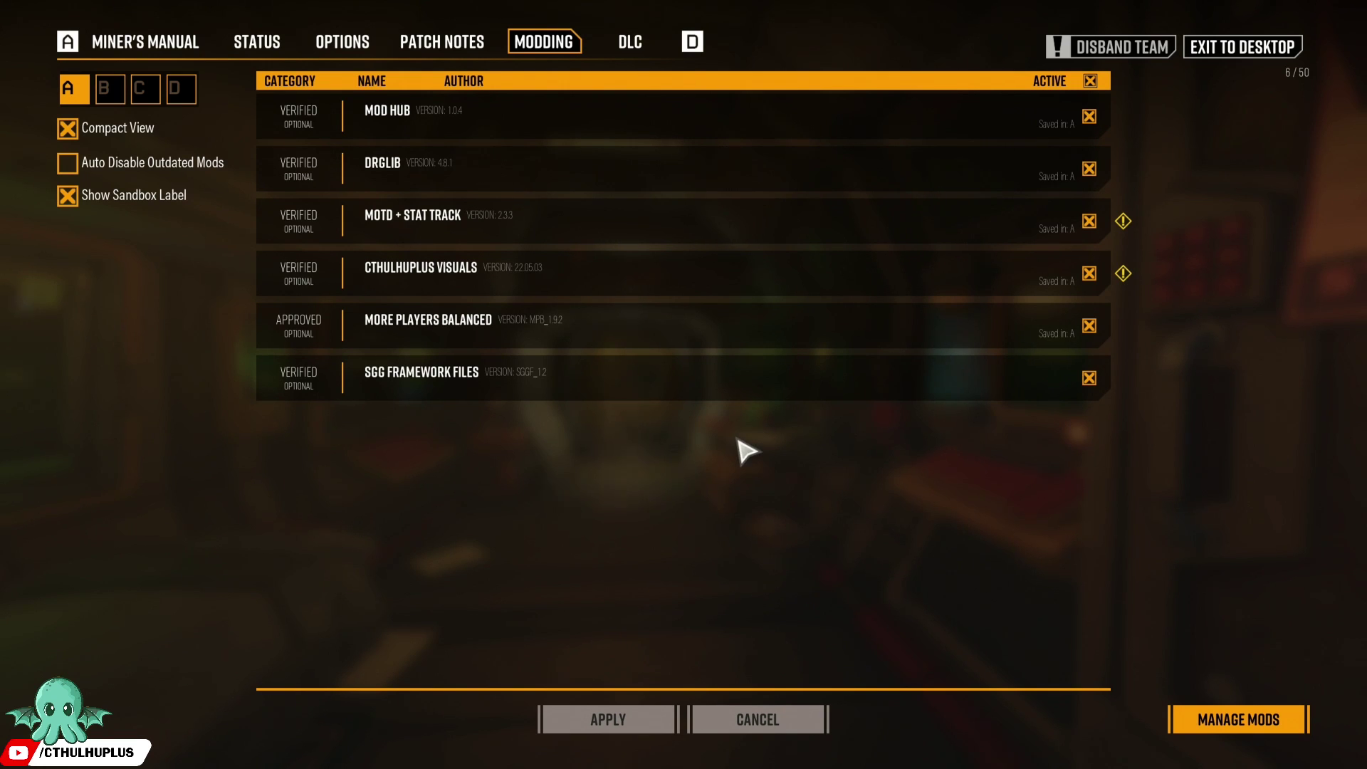
Step: Switch to mod.io and unsubscribe from More Players Balanced and its dependencies Mod Hub and SGG Framework Files
{"action": "key", "text": "alt+Tab"}
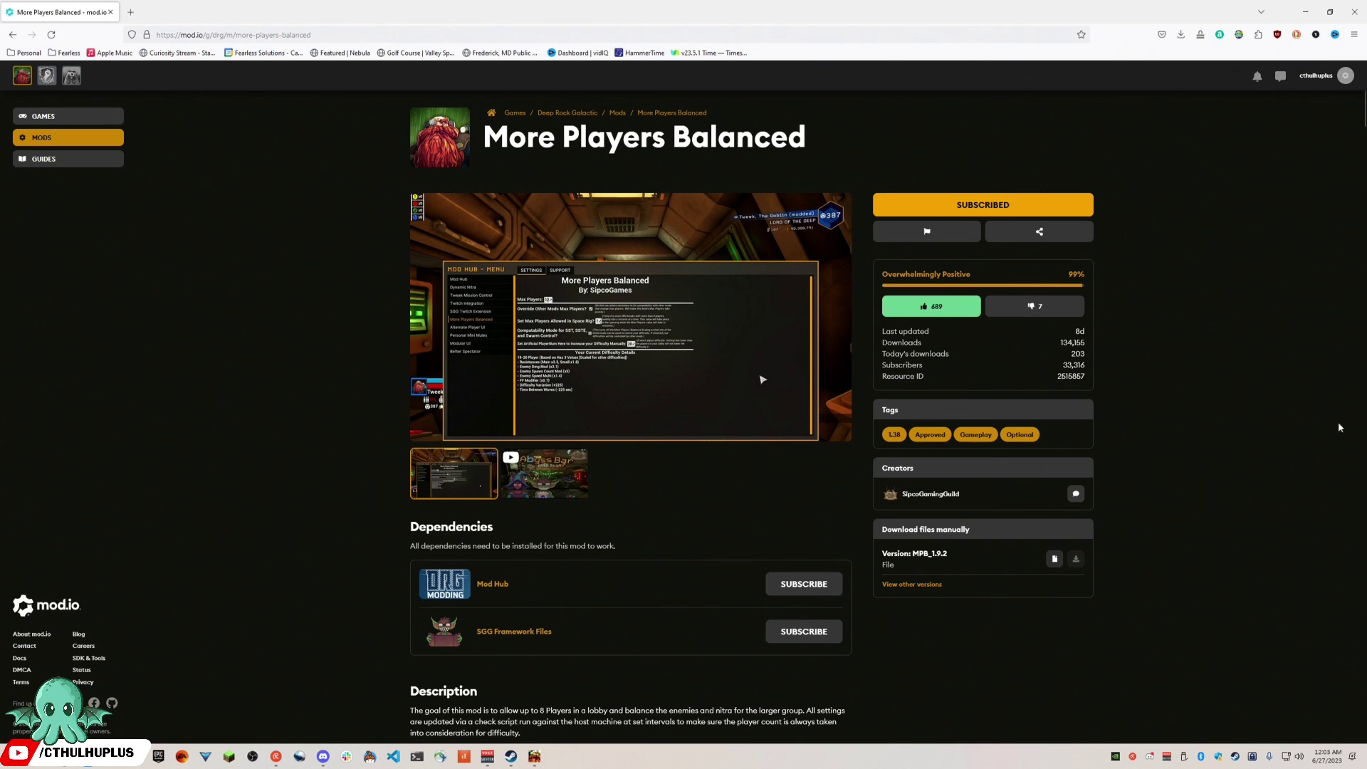
{"action": "left_click", "coordinate": [983, 208]}
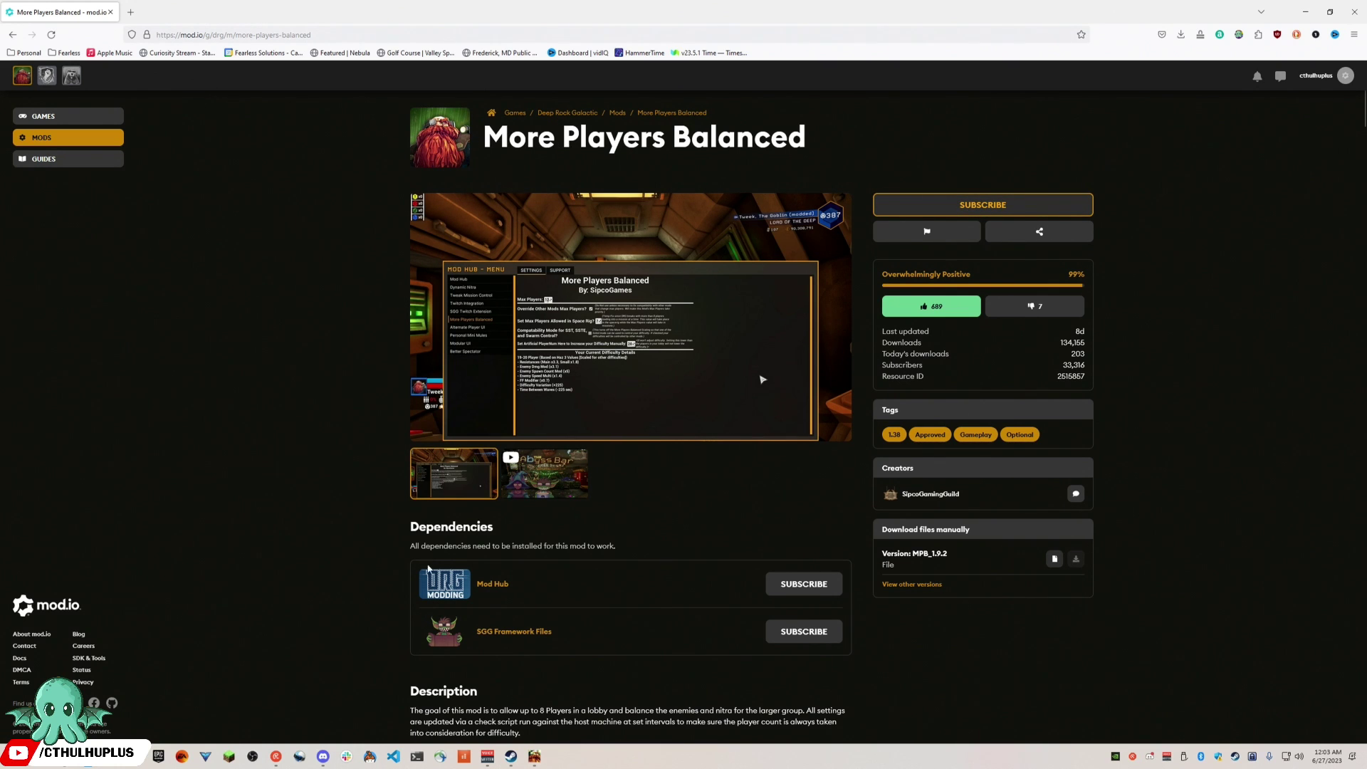
{"action": "left_click", "coordinate": [492, 584]}
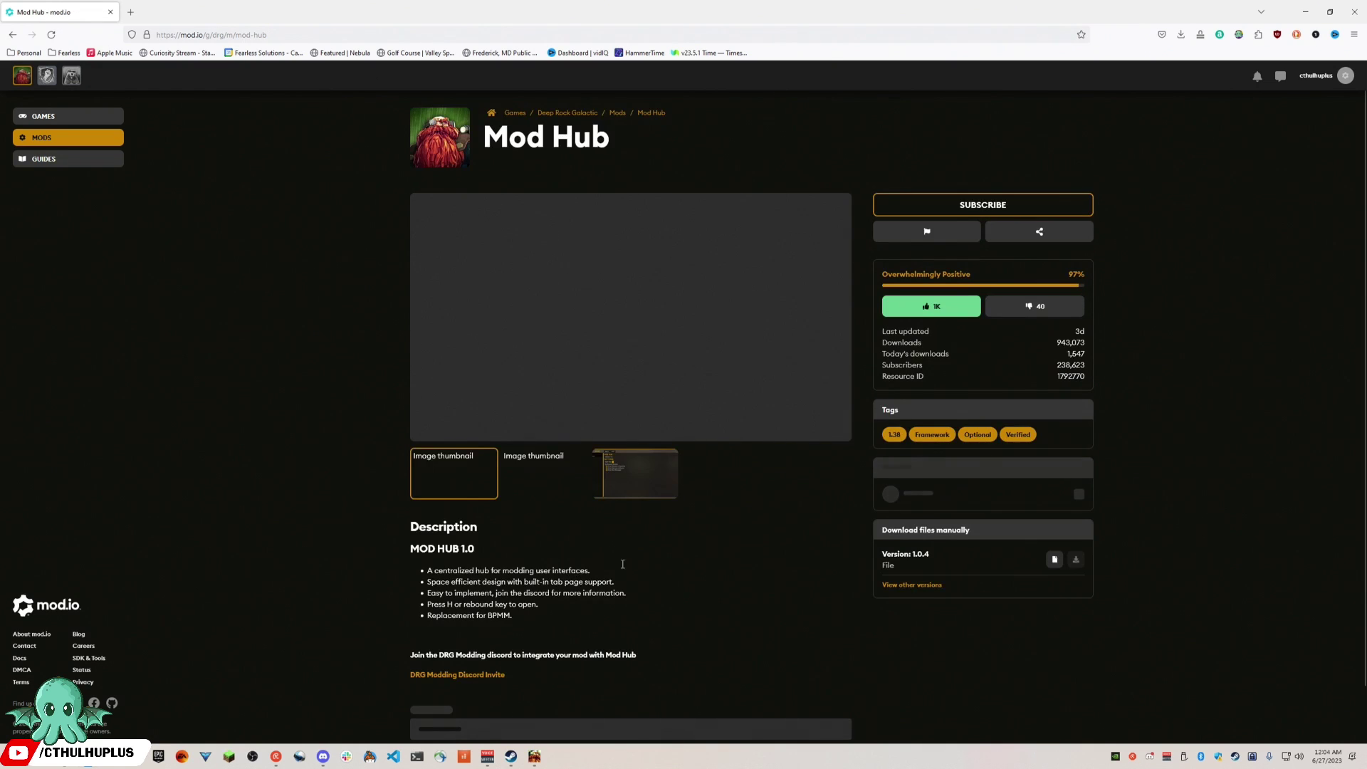
{"action": "left_click", "coordinate": [1013, 207]}
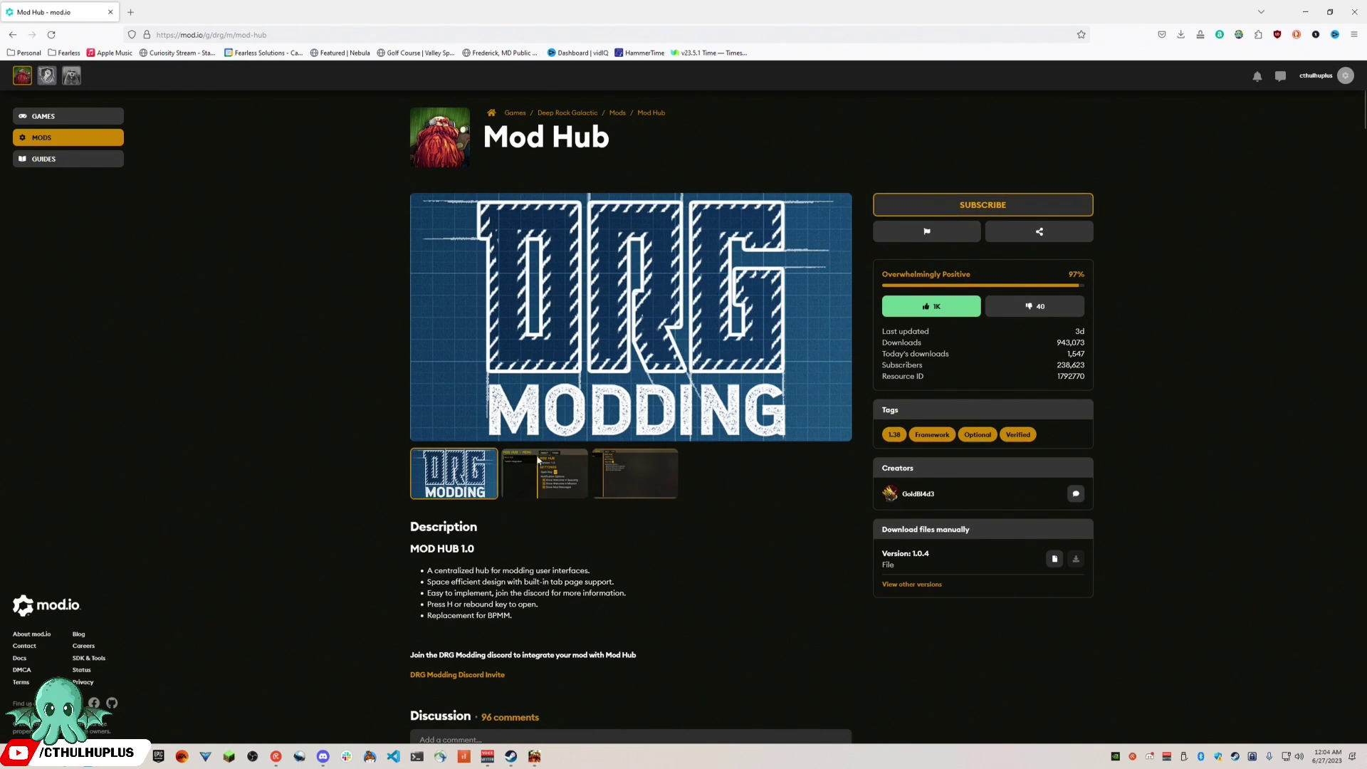
{"action": "key", "text": "alt+Left"}
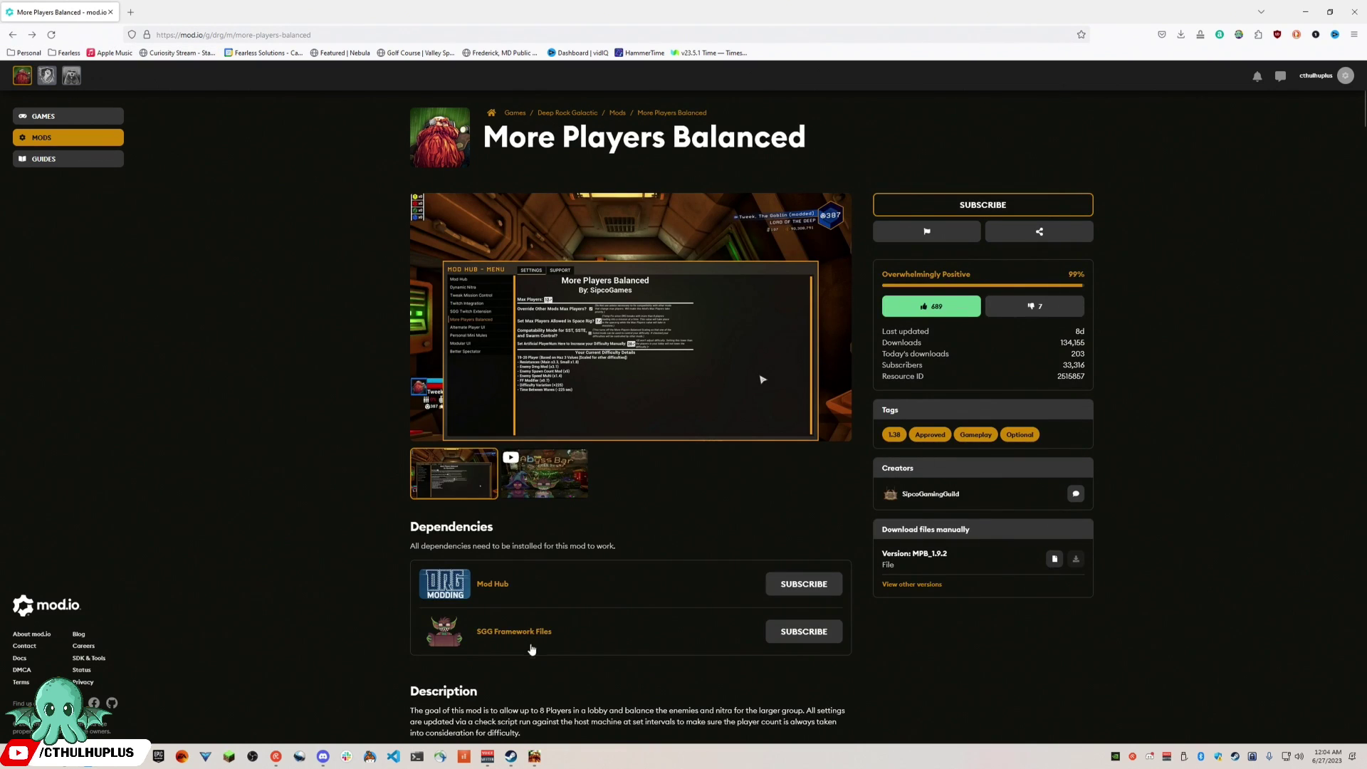
{"action": "left_click", "coordinate": [530, 646]}
{"action": "left_click", "coordinate": [1037, 205]}
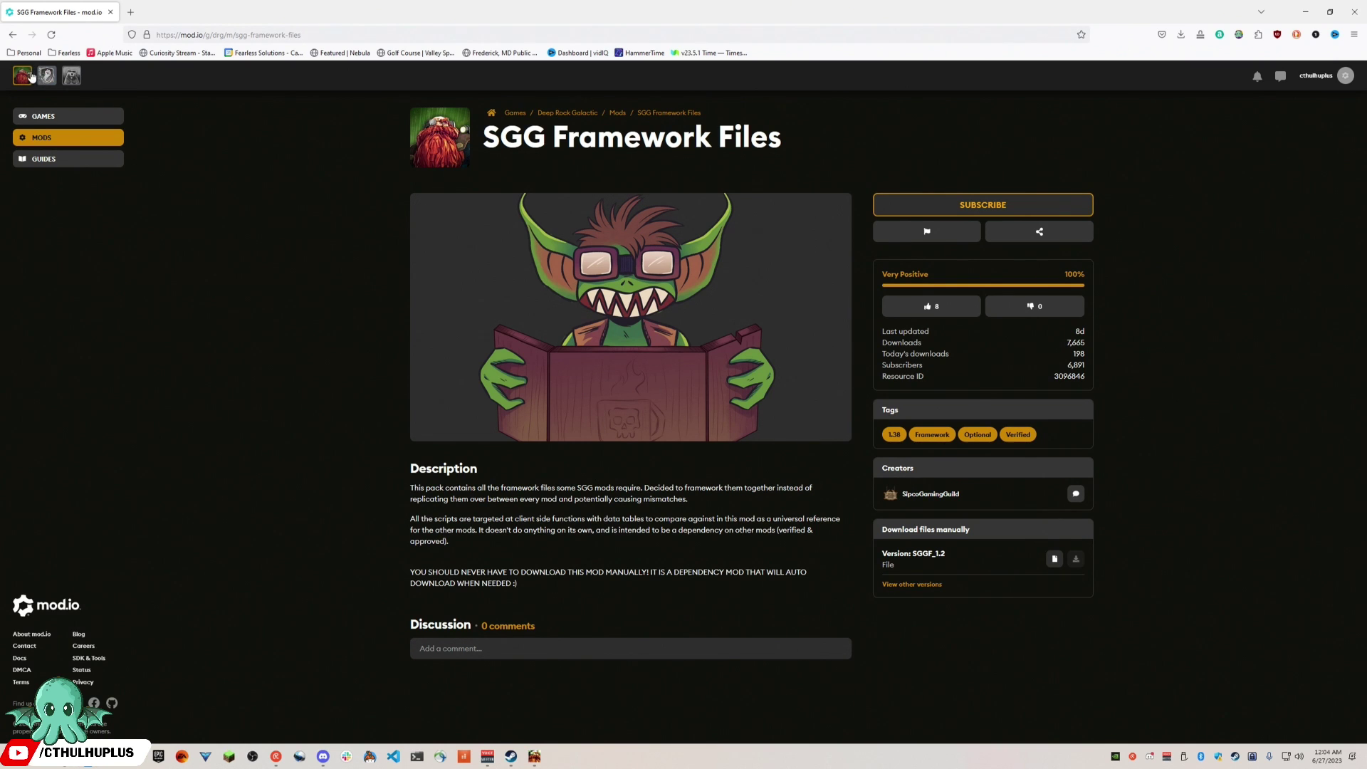
Step: Return to the Deep Rock Galactic mod list, show only the subscribed mods, and clear the "balanced" search
{"action": "right_click", "coordinate": [10, 36]}
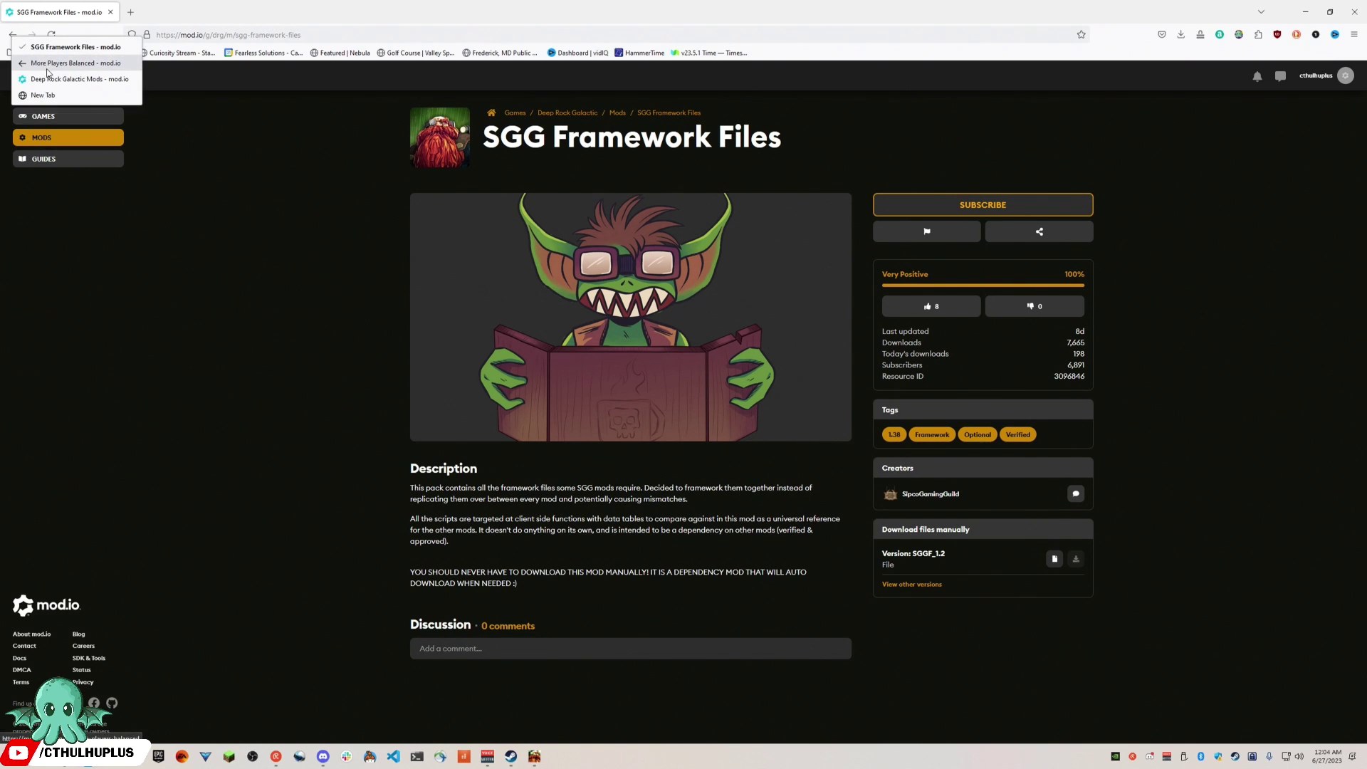
{"action": "left_click", "coordinate": [115, 99]}
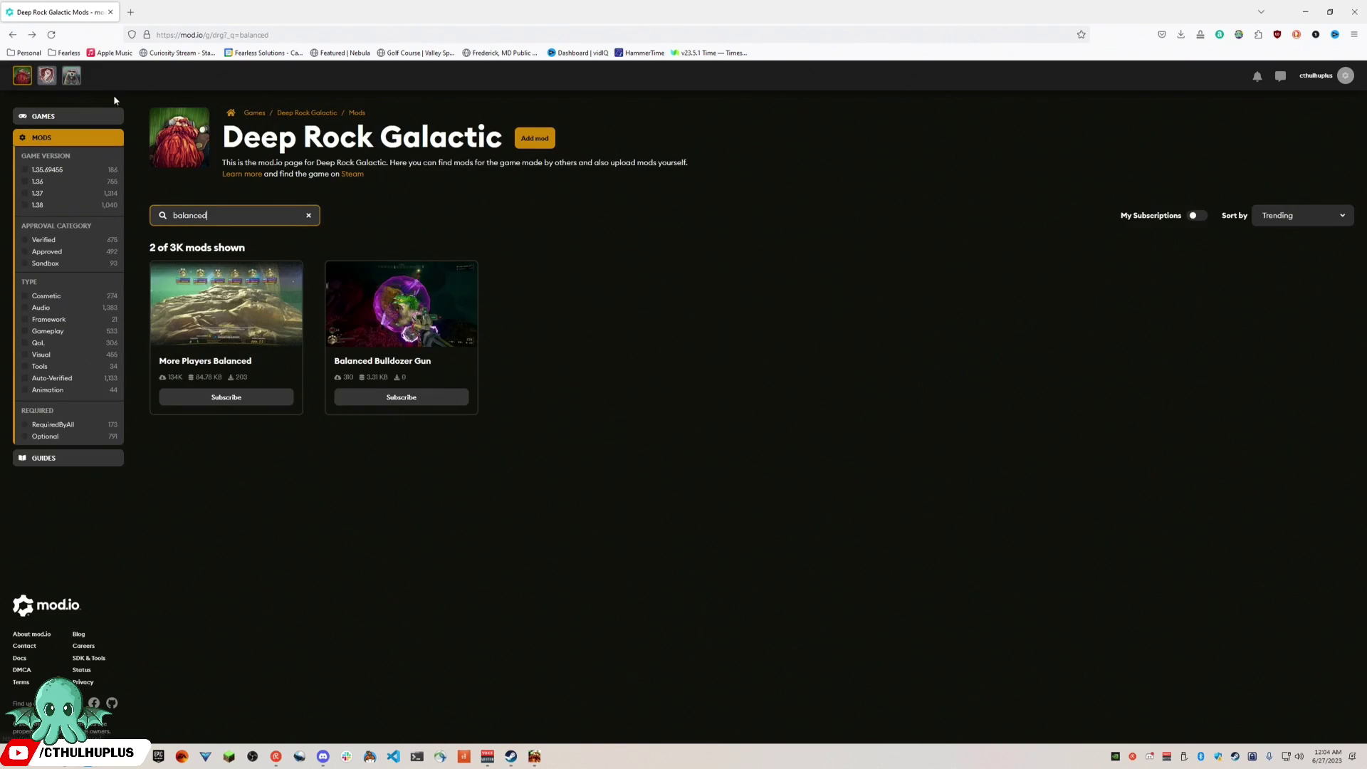
{"action": "left_click", "coordinate": [1197, 215]}
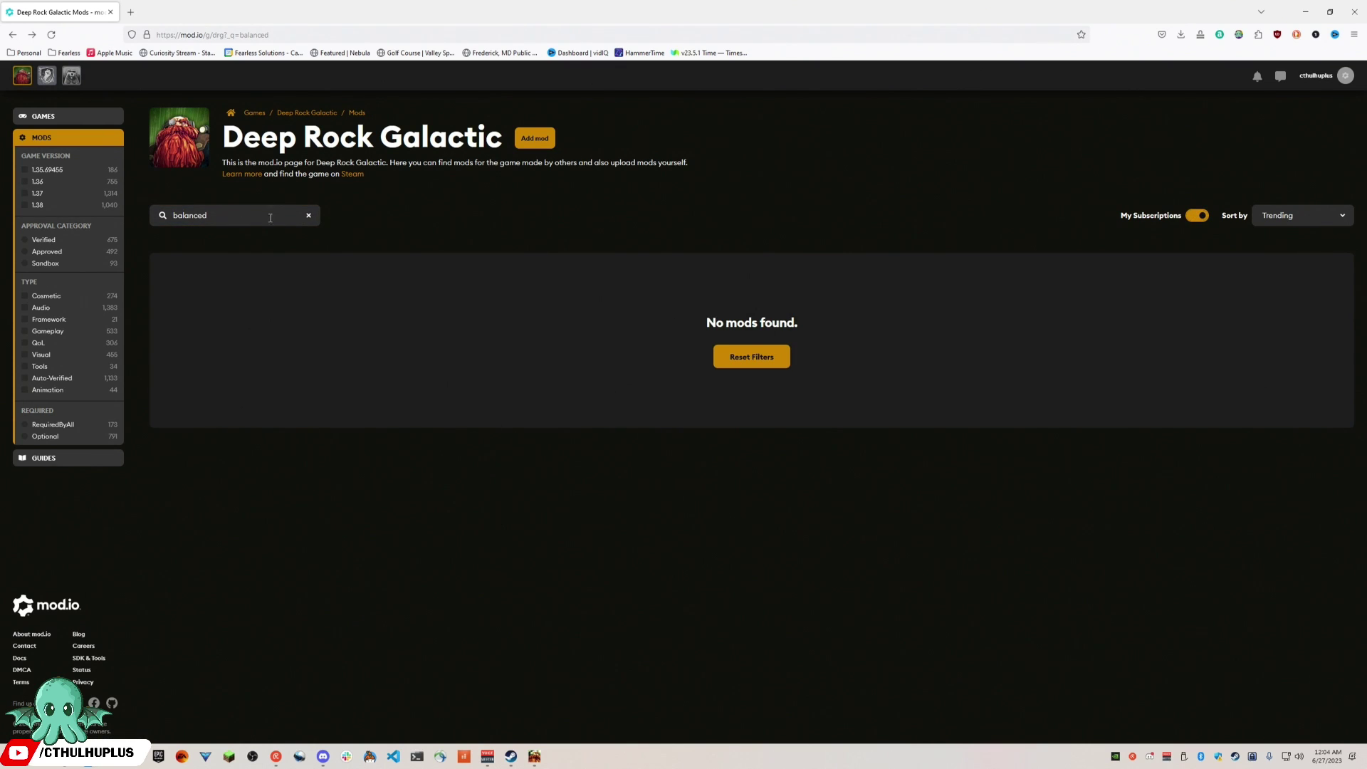
{"action": "left_click", "coordinate": [309, 215]}
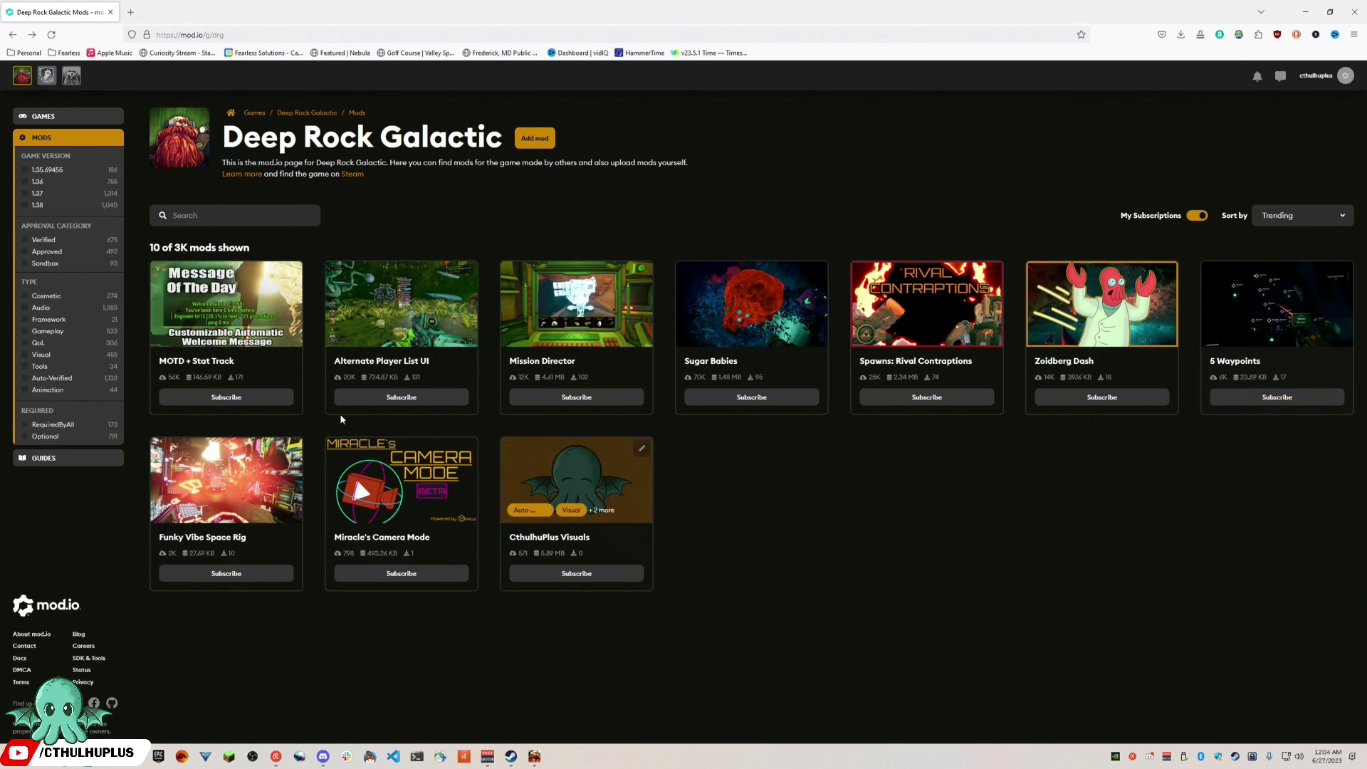
Step: Unsubscribe from MOTD + Stat Track on its mod page and return to the list of subscribed mods
{"action": "left_click", "coordinate": [250, 294]}
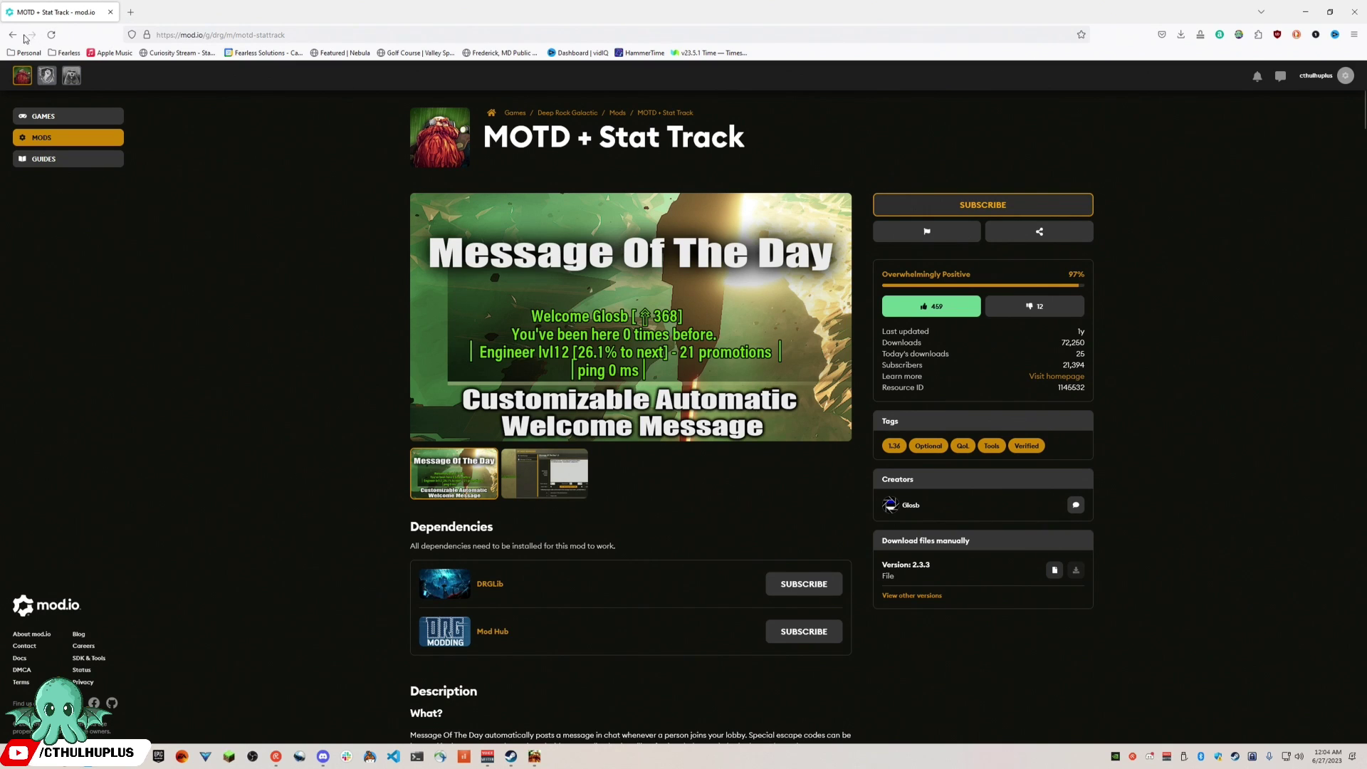
{"action": "key", "text": "alt+Left"}
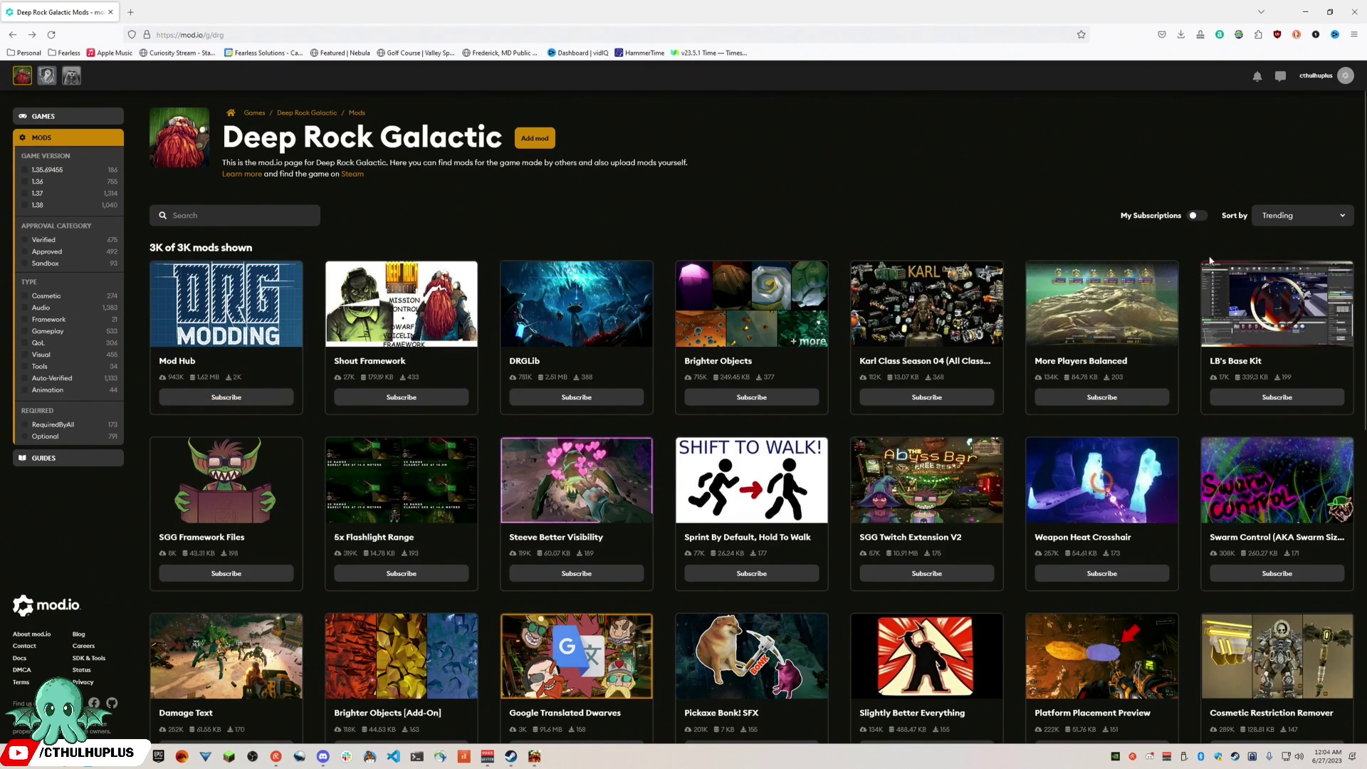
{"action": "left_click", "coordinate": [1198, 216]}
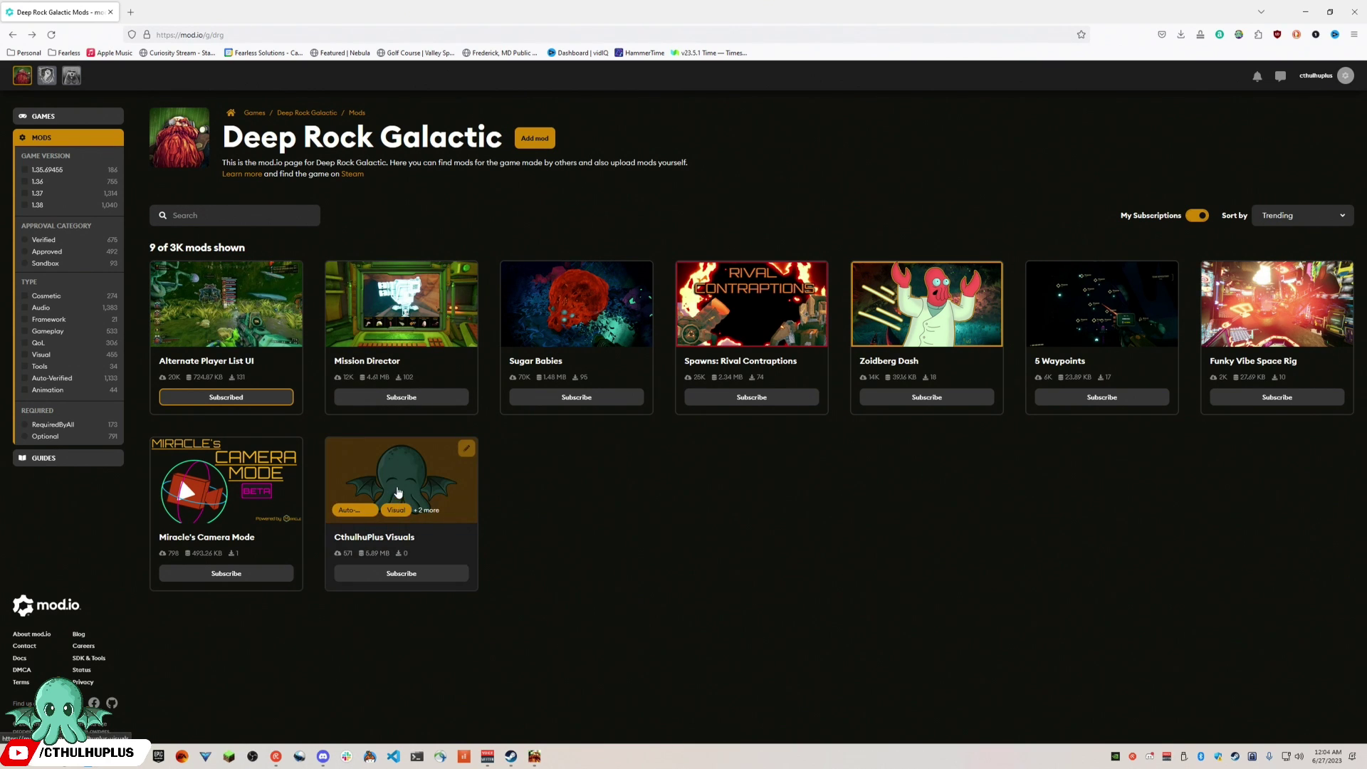
Step: Unsubscribe from CthulhuPlus Visuals on its mod page and switch to the game to check the installed mods
{"action": "left_click", "coordinate": [403, 464]}
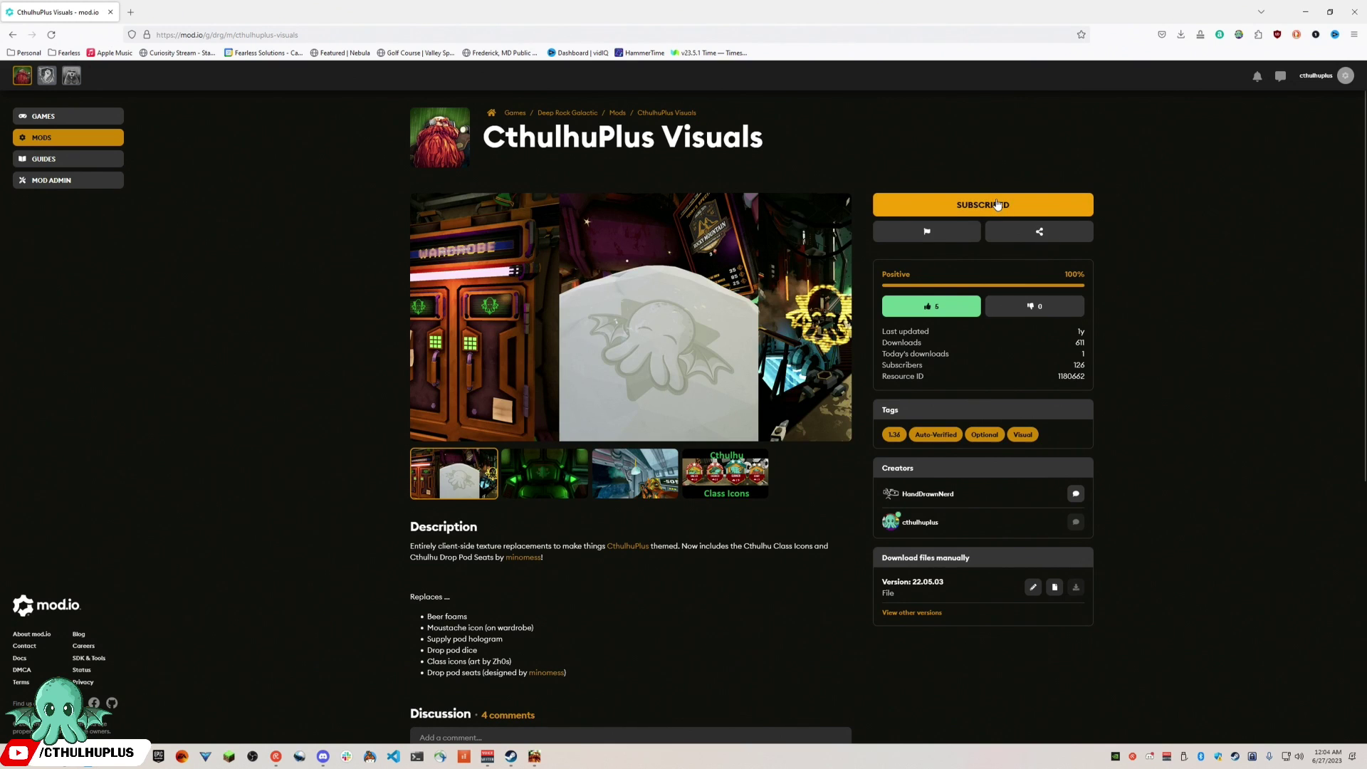
{"action": "left_click", "coordinate": [921, 197]}
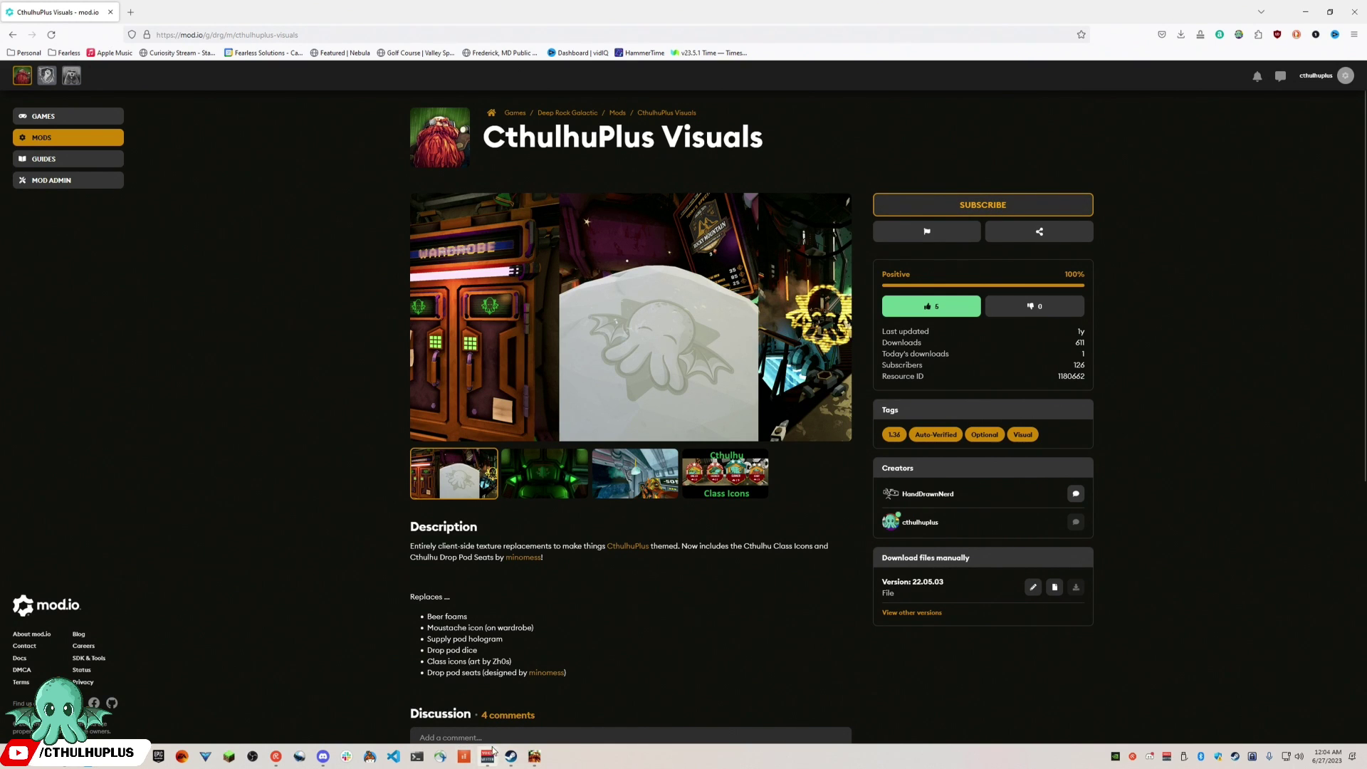
{"action": "left_click", "coordinate": [534, 756]}
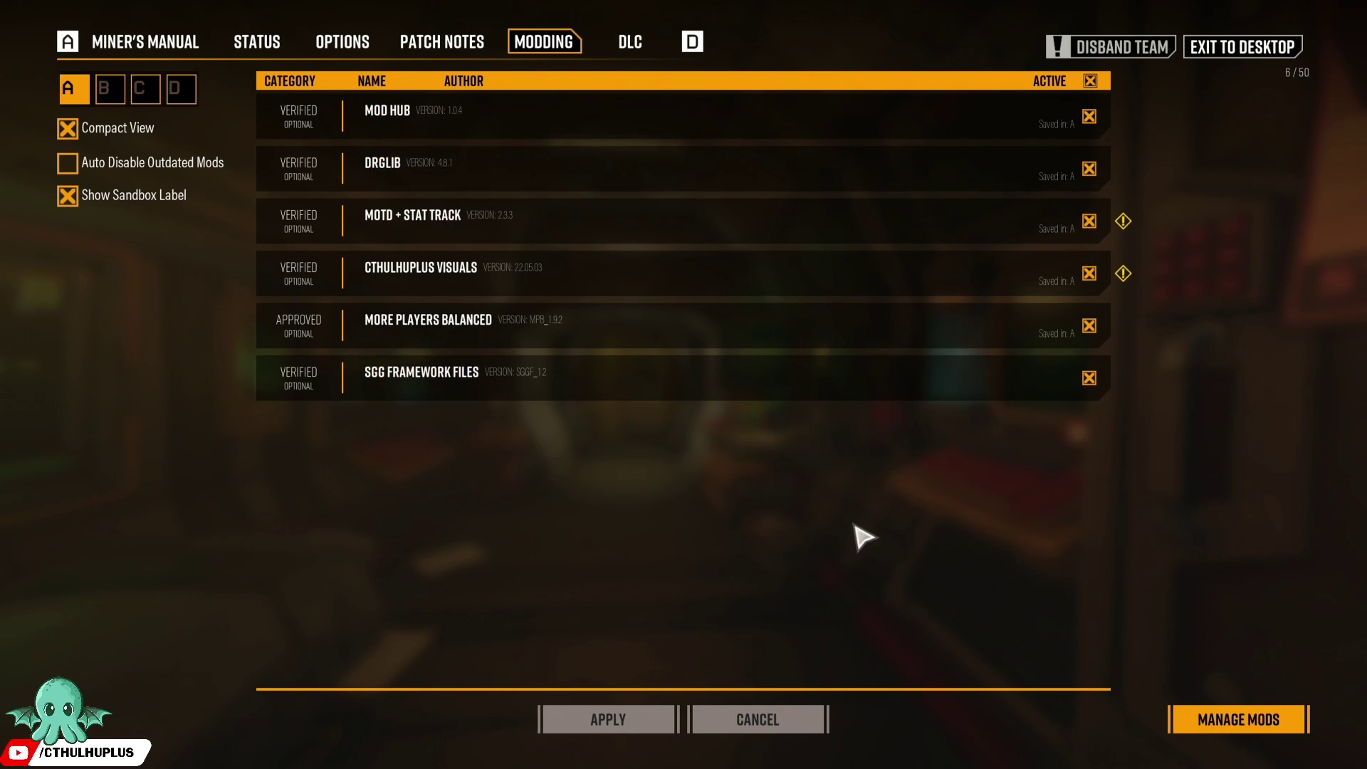
Step: Return to mod.io, search the mods for "d", unsubscribe from DRGLib, and go back to the search results
{"action": "key", "text": "alt+Tab"}
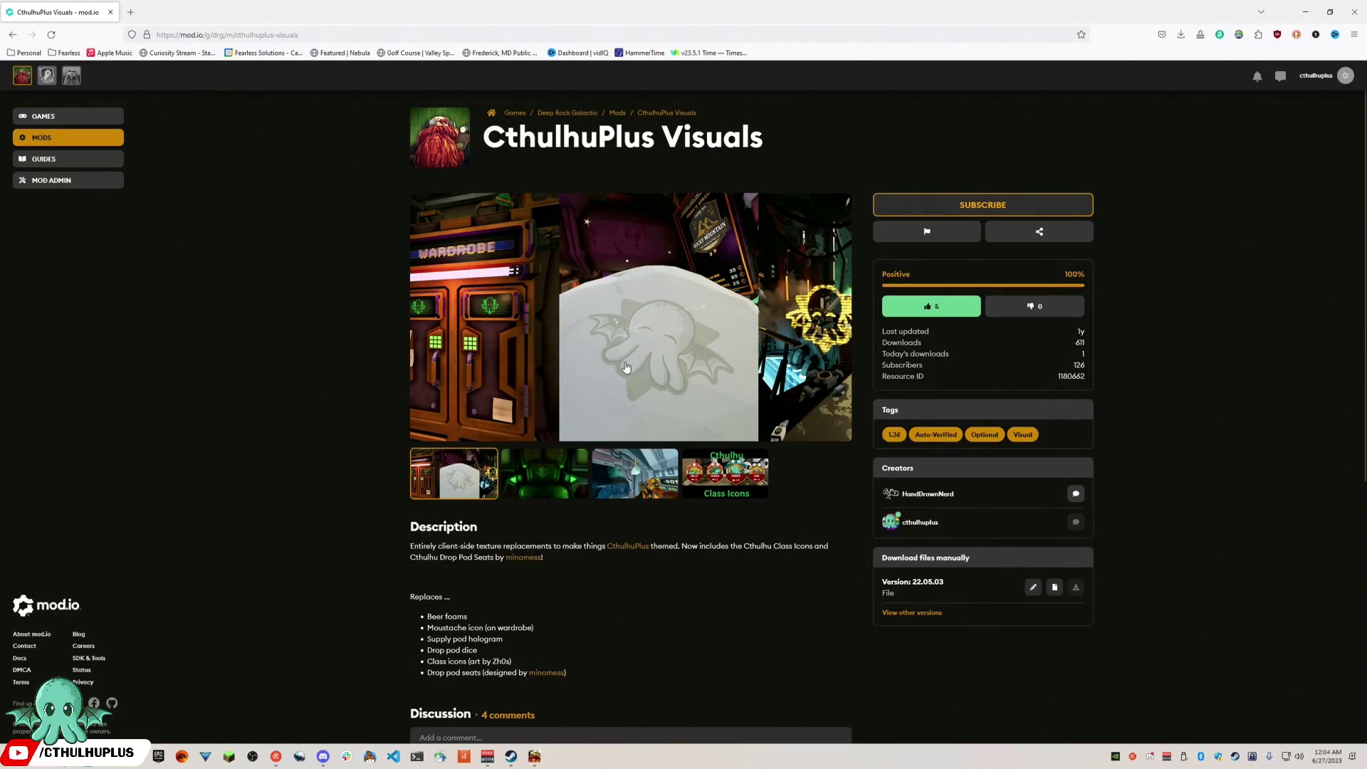
{"action": "left_click", "coordinate": [12, 35]}
{"action": "left_click", "coordinate": [261, 215]}
{"action": "type", "text": "d"}
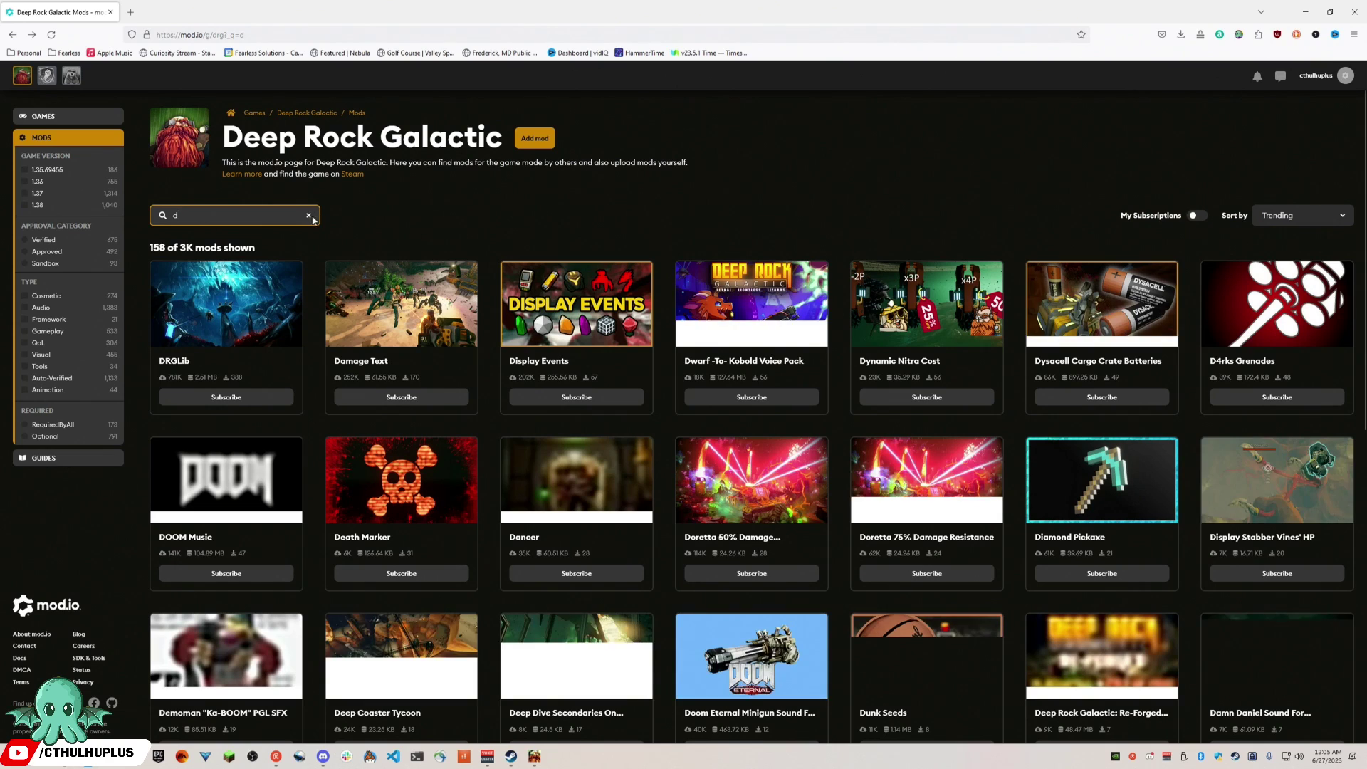
{"action": "left_click", "coordinate": [211, 326]}
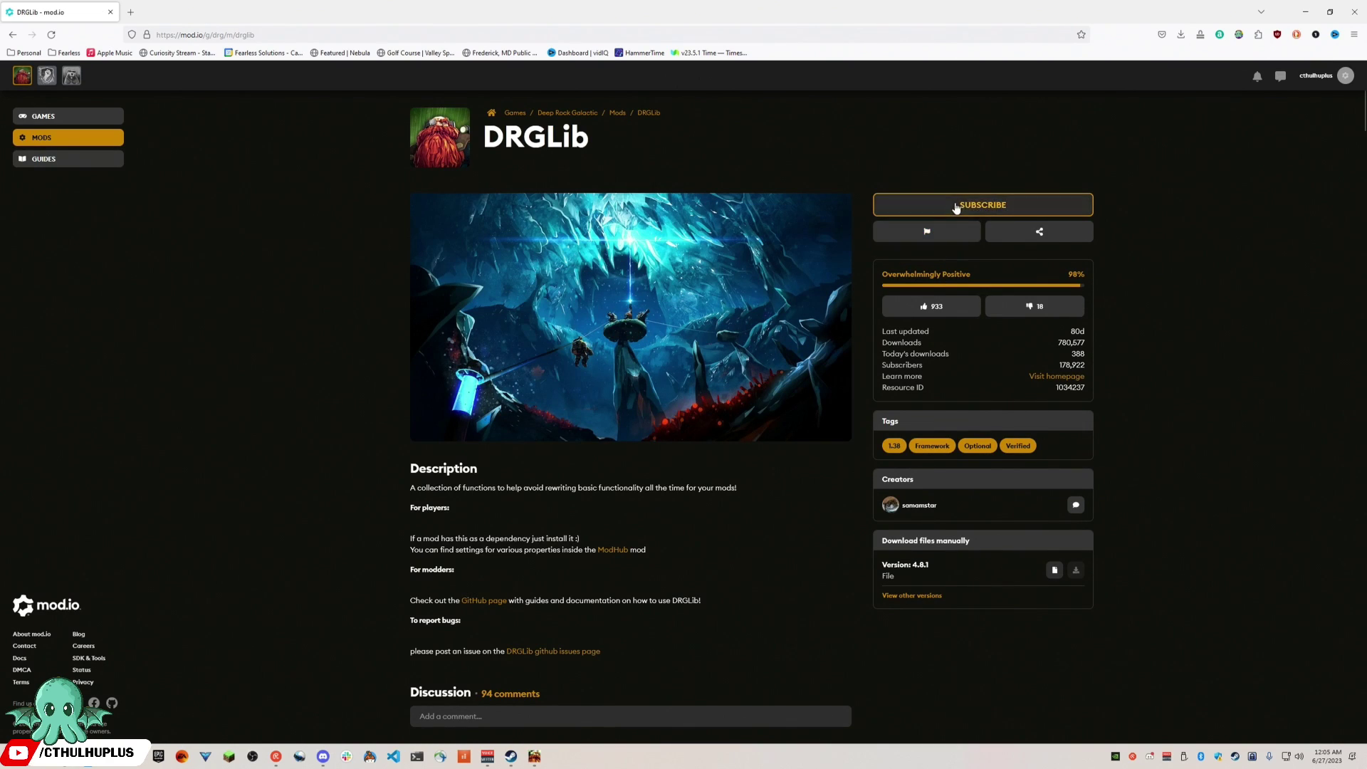
{"action": "left_click", "coordinate": [13, 35]}
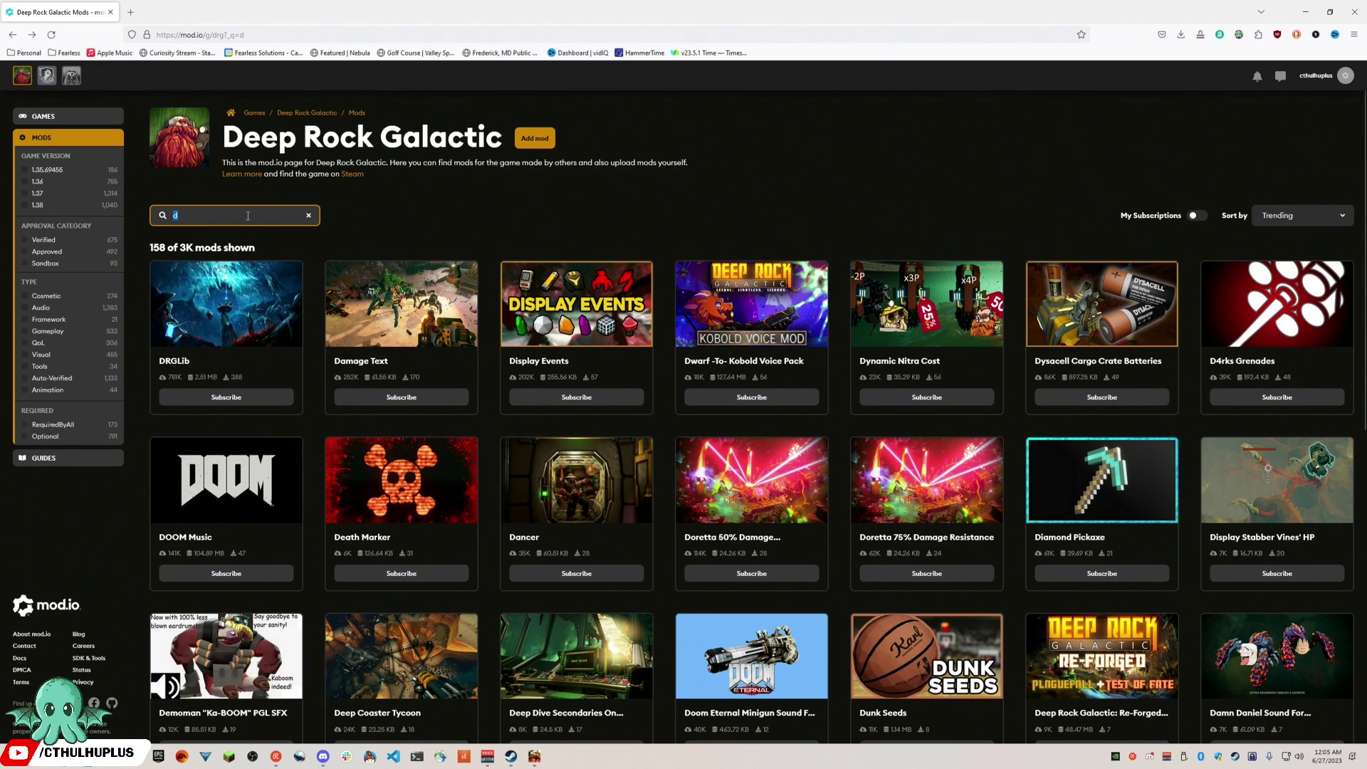
Step: Search the Deep Rock Galactic mods for "motd", unsubscribe from MOTD + Stat Track, and clear the search
{"action": "left_click", "coordinate": [248, 216]}
{"action": "type", "text": "motd"}
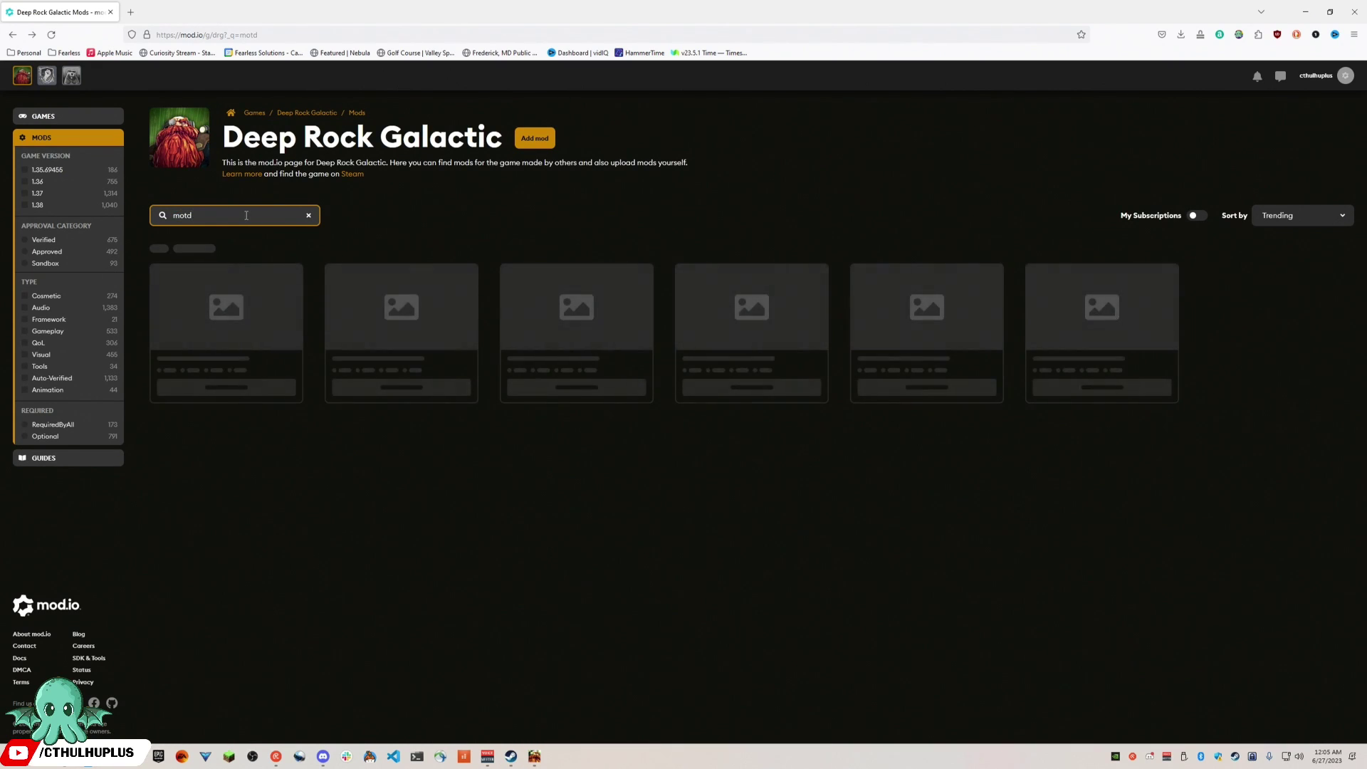
{"action": "left_click", "coordinate": [251, 402]}
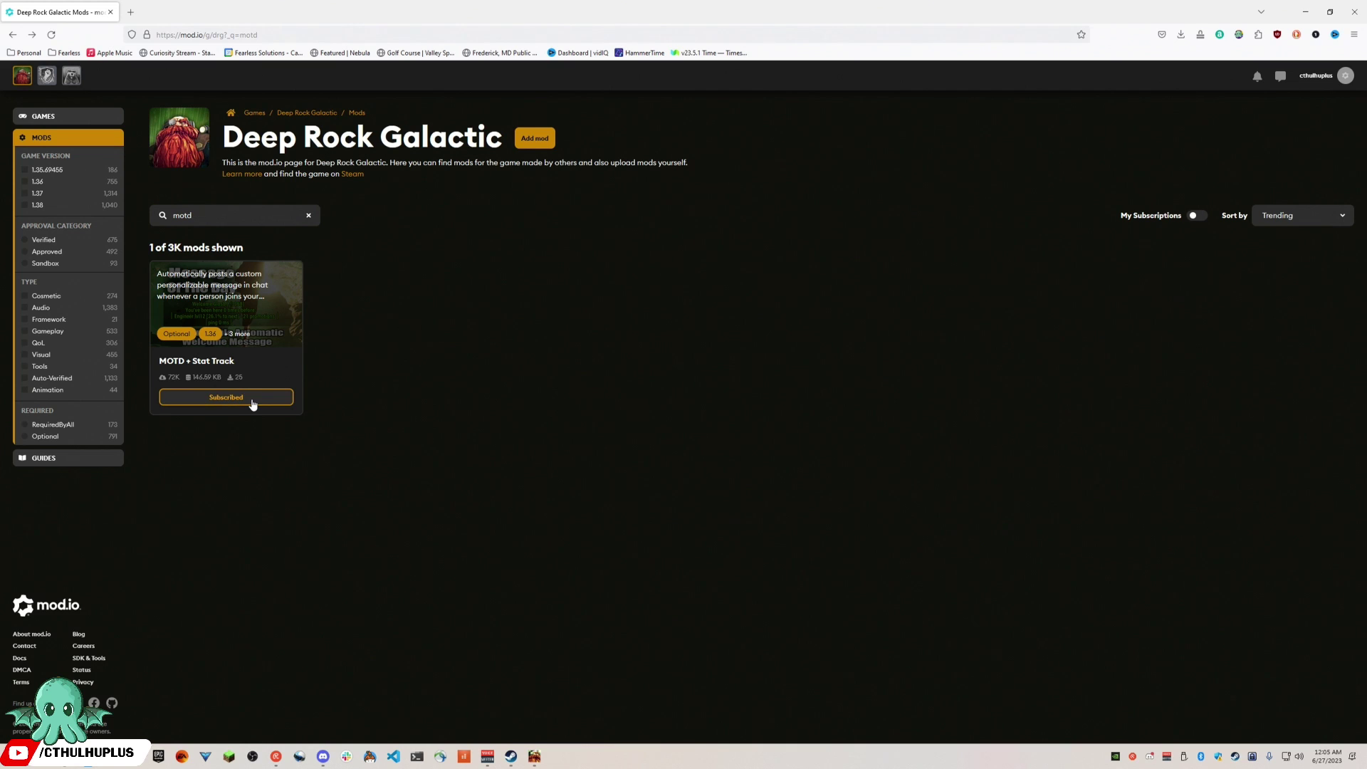
{"action": "left_click", "coordinate": [255, 404]}
{"action": "left_click", "coordinate": [309, 217]}
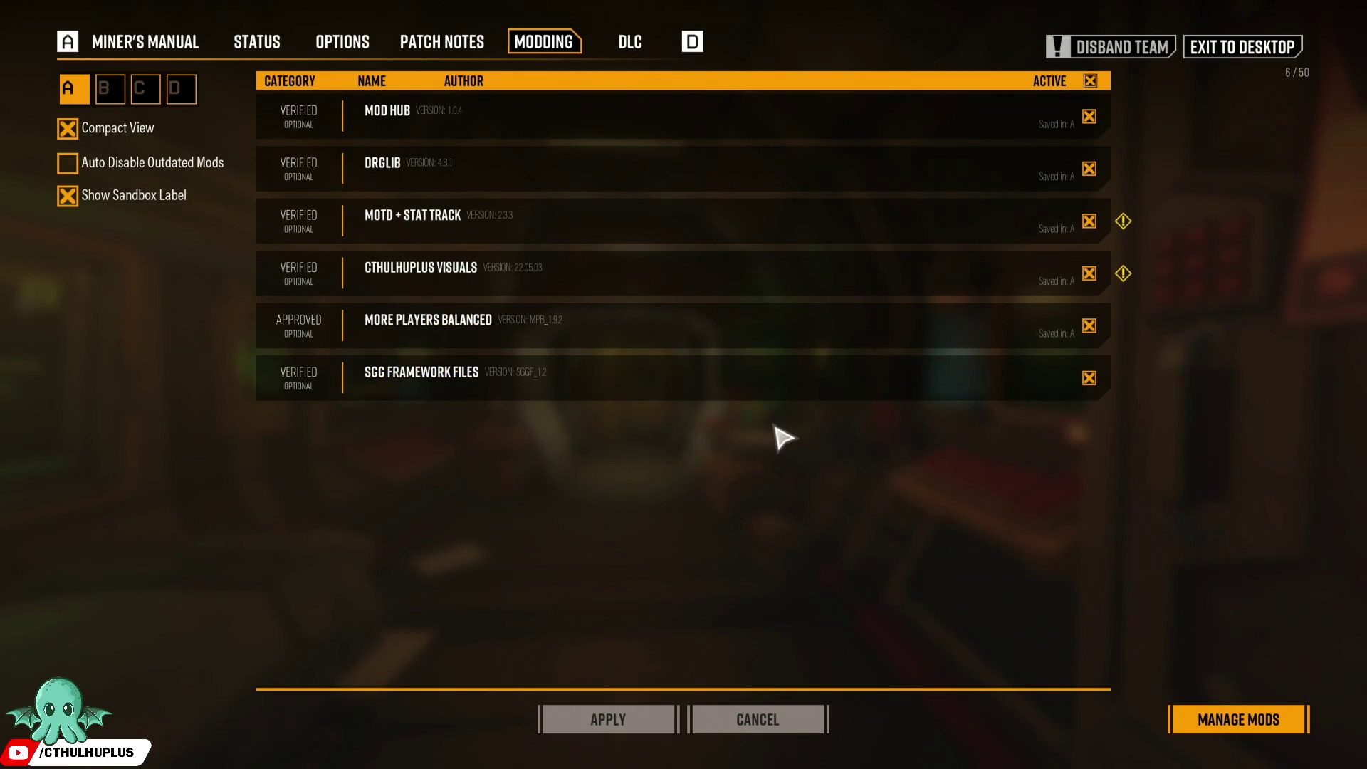
Step: Switch to the game, leave the modding page, and reopen it to refresh the installed mod list
{"action": "left_click", "coordinate": [455, 43]}
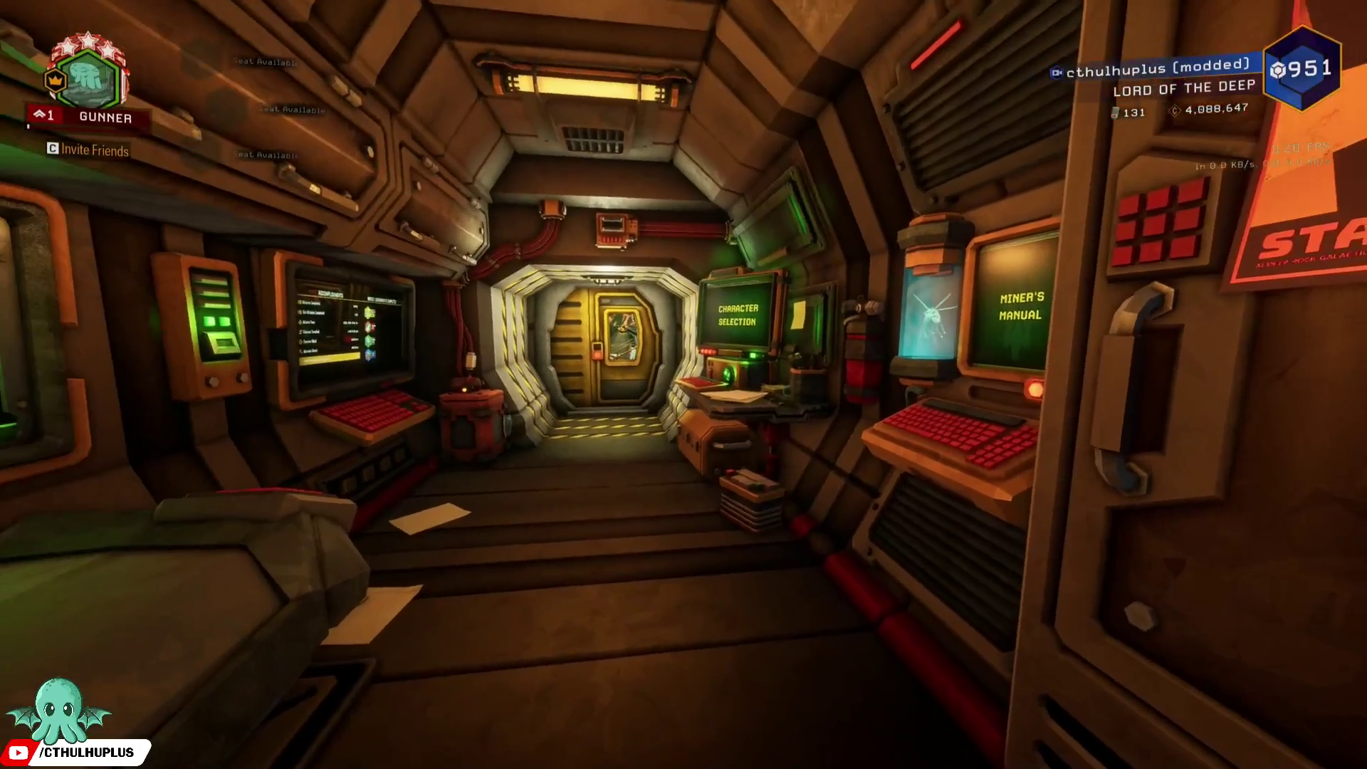
{"action": "key", "text": "Escape"}
{"action": "left_click", "coordinate": [557, 43]}
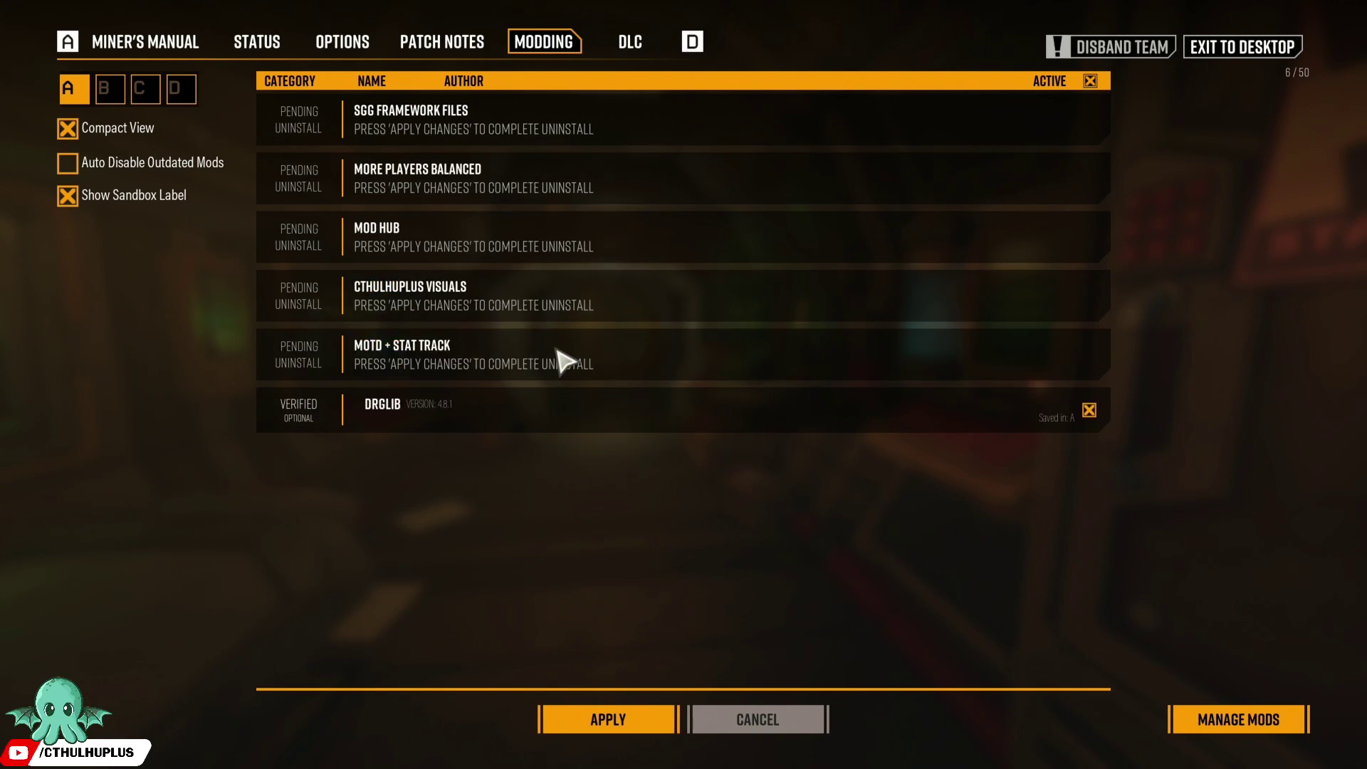
Step: Apply the pending mod uninstalls with a Space Rig reload, and check the installed mods before returning to the game
{"action": "left_click", "coordinate": [604, 723]}
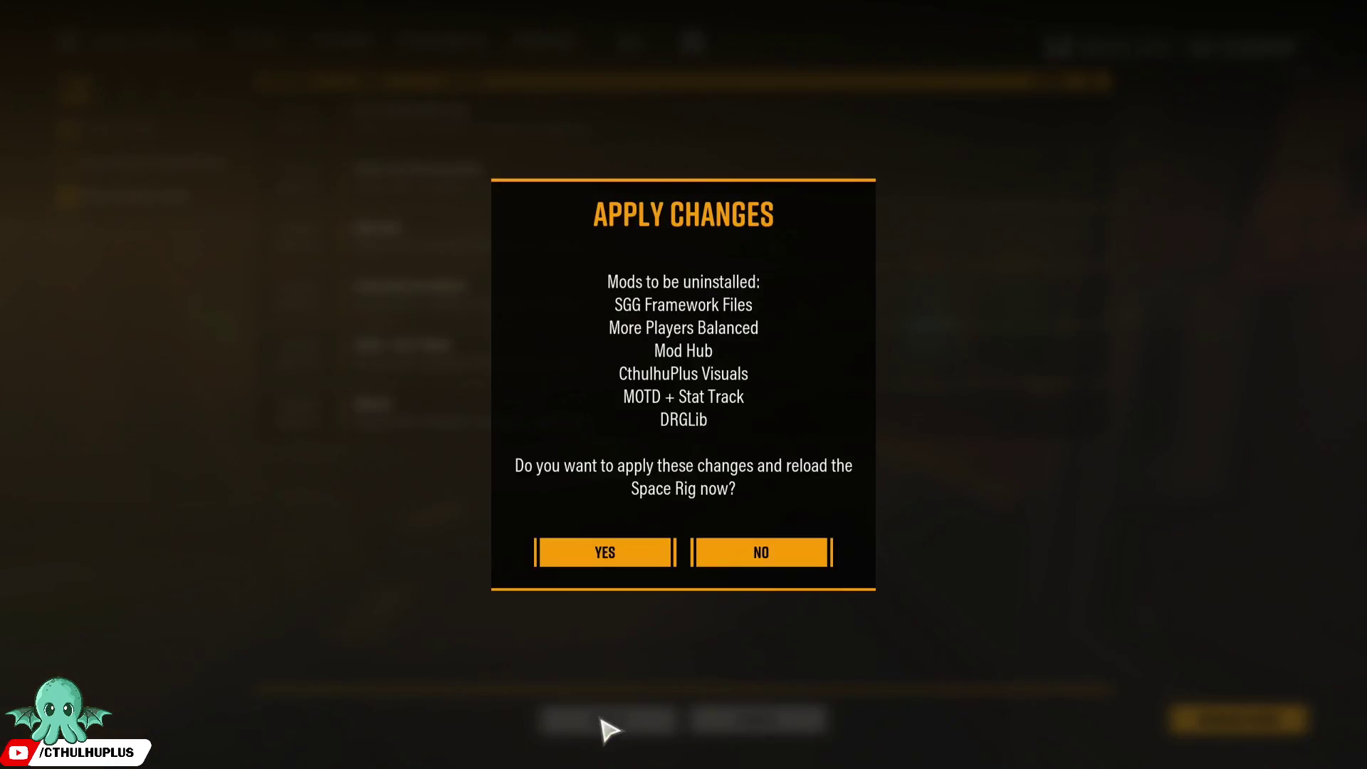
{"action": "left_click", "coordinate": [605, 555]}
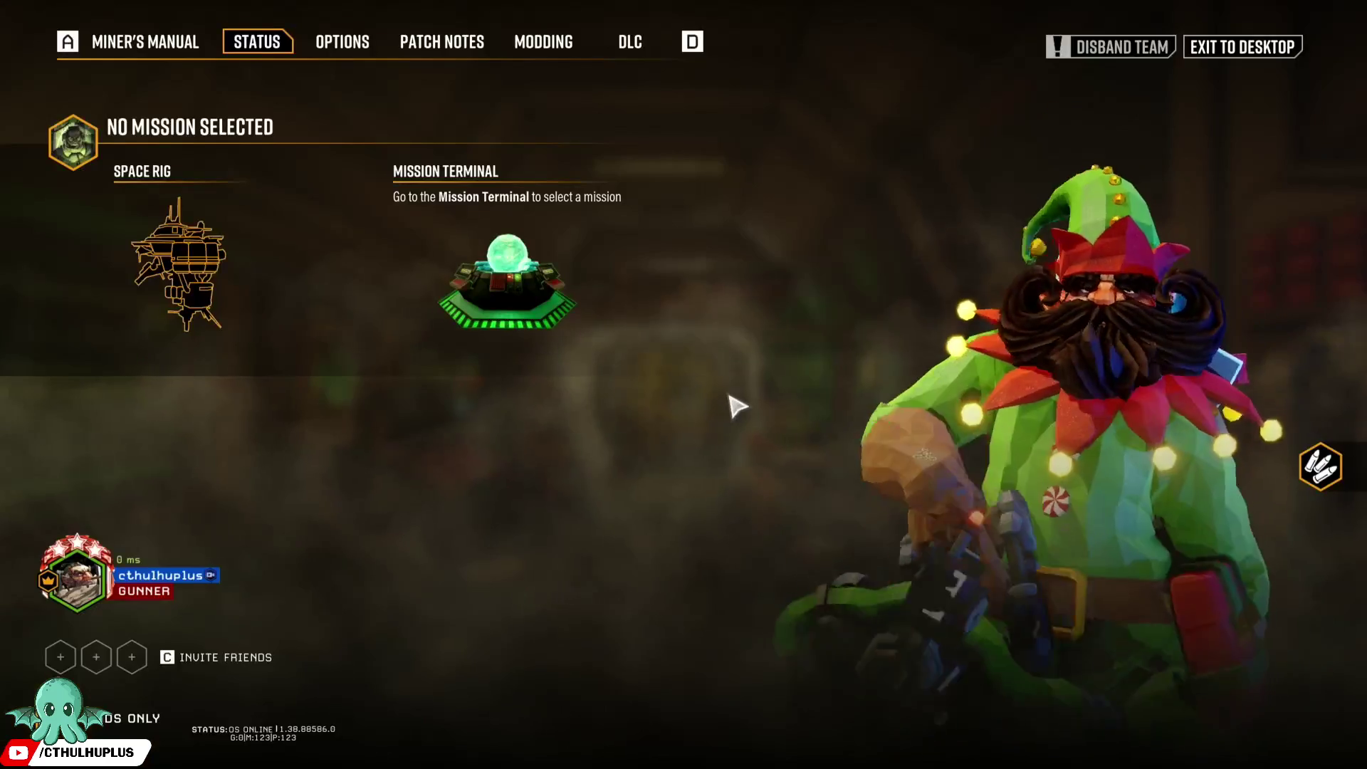
{"action": "left_click", "coordinate": [545, 43]}
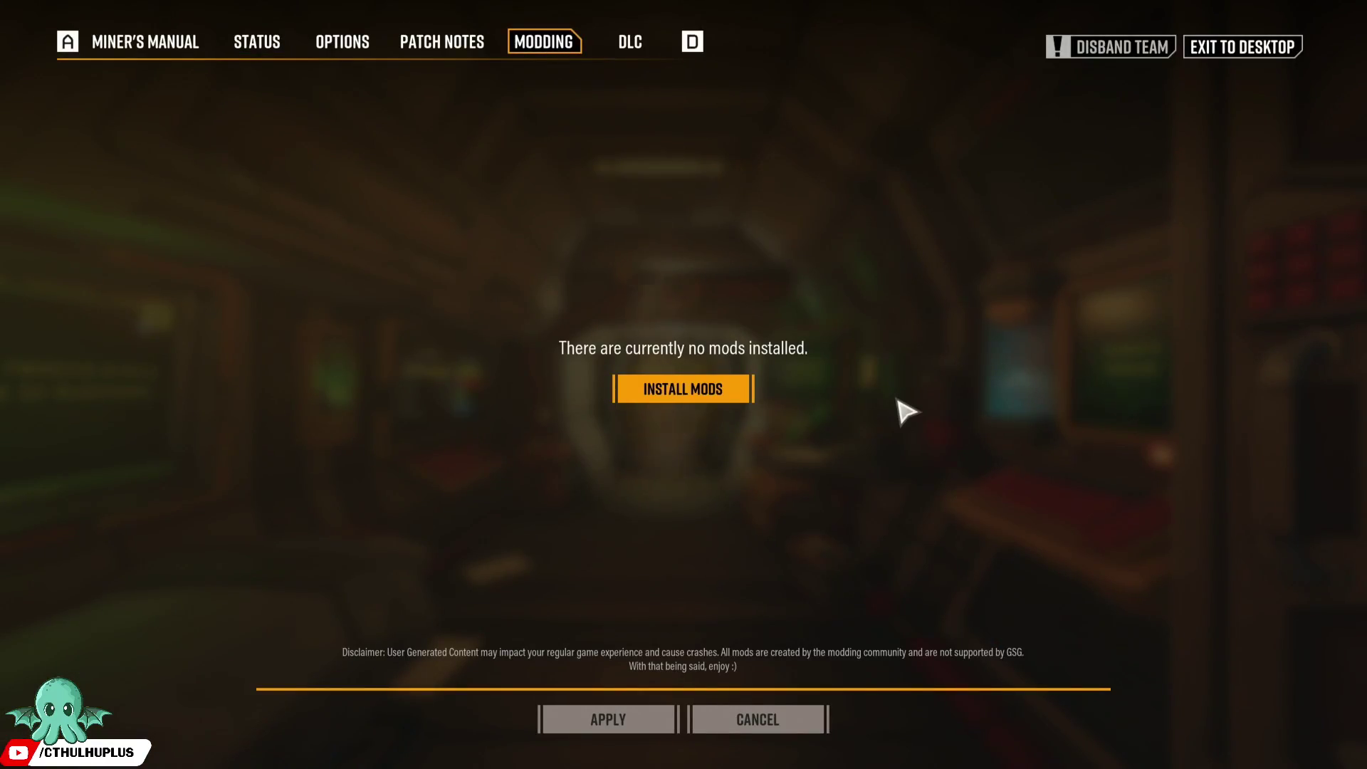
{"action": "key", "text": "Escape"}
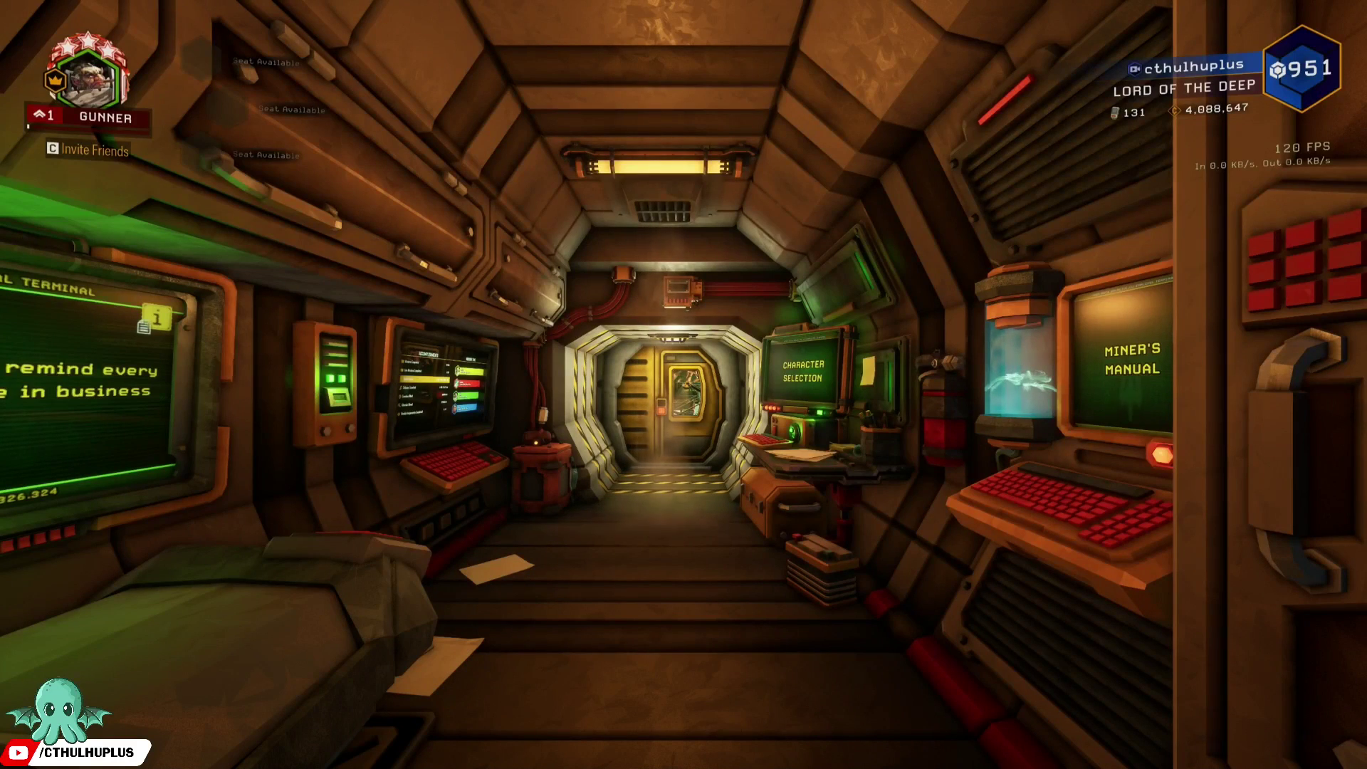